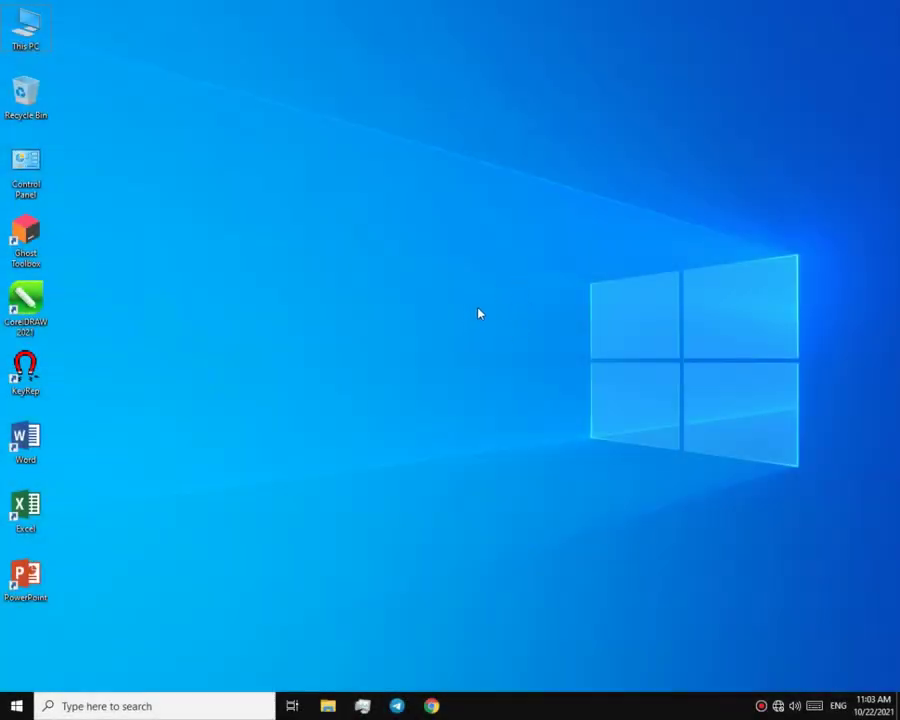
left_click_drag(478, 314, 464, 337)
left_click_drag(345, 301, 520, 469)
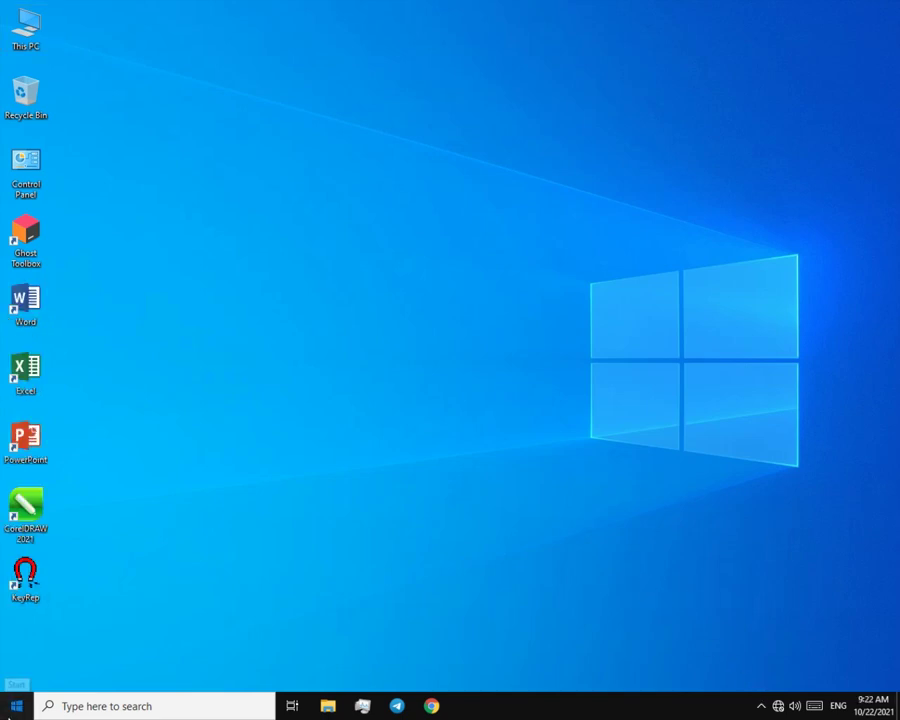
- Launch SCP - Containment Breach from the pinned games to check how it starts
left_click(16, 706)
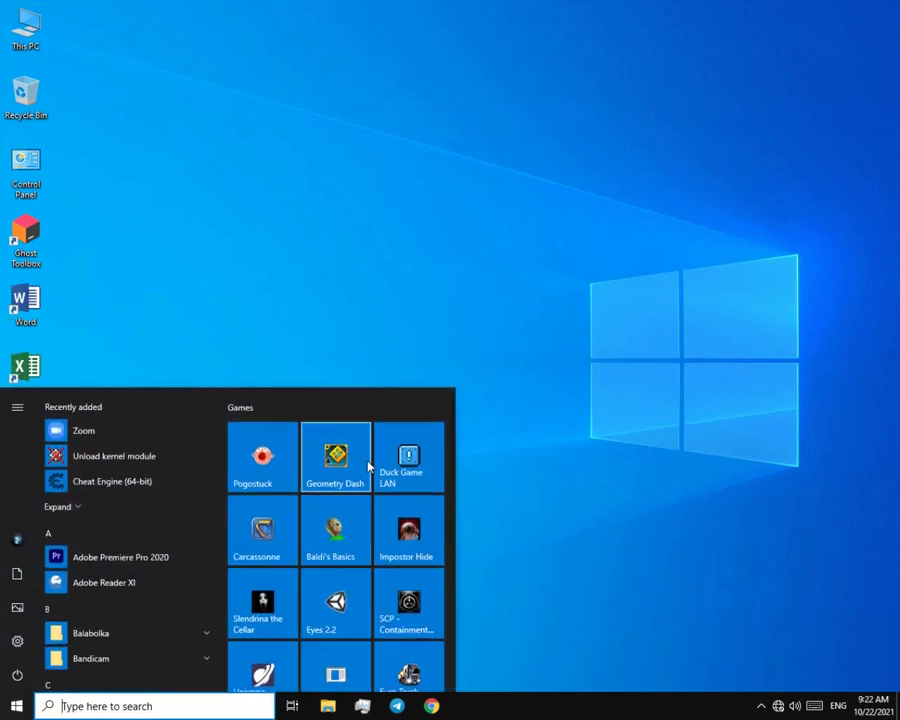
scroll(369, 465, "down", 3)
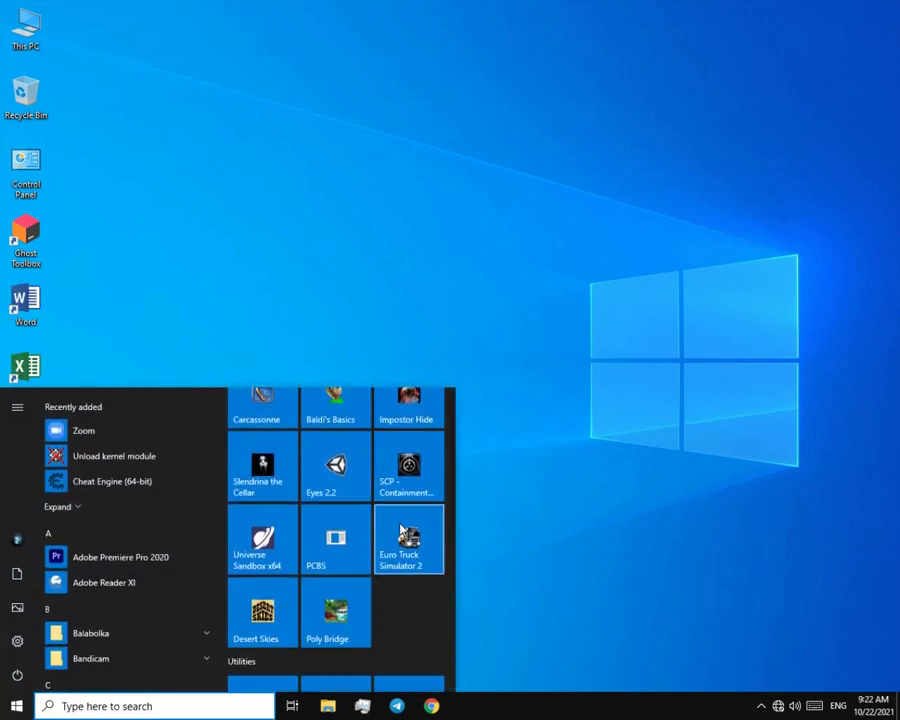
left_click(399, 483)
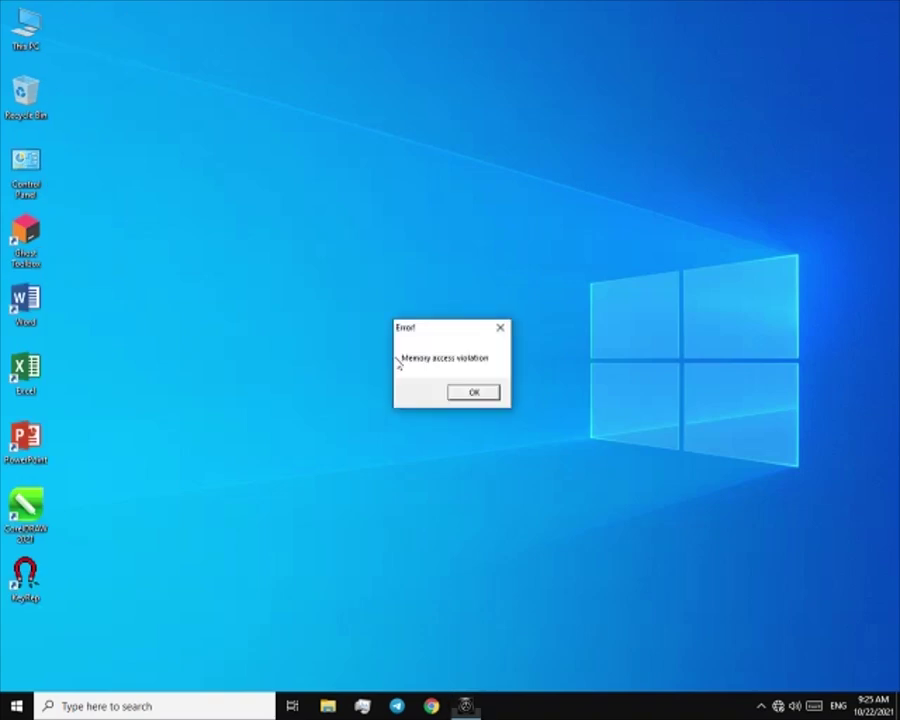
left_click_drag(425, 334, 436, 296)
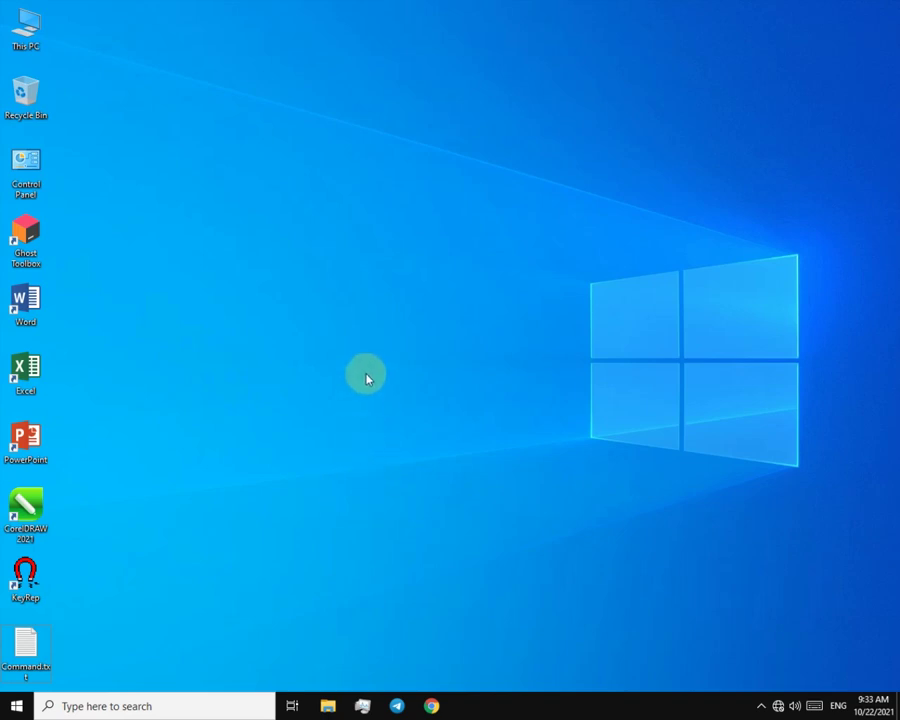
- Open the SCP - Containment Breach Game folder from the file location of its pinned shortcut
left_click_drag(369, 362, 450, 418)
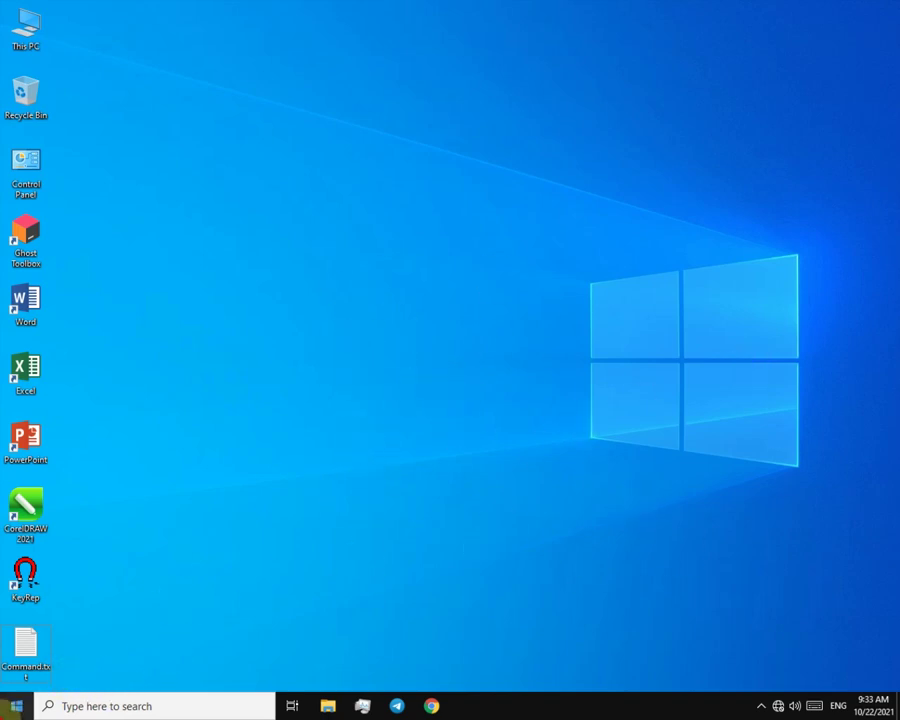
left_click(12, 705)
scroll(406, 494, "down", 3)
right_click(407, 474)
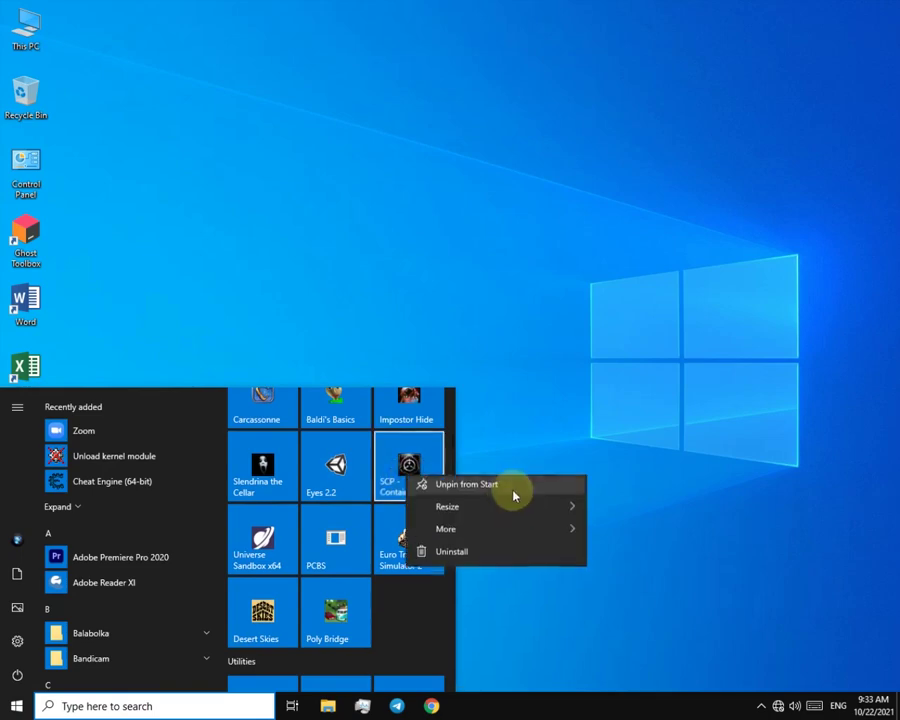
mouse_move(482, 540)
left_click(617, 569)
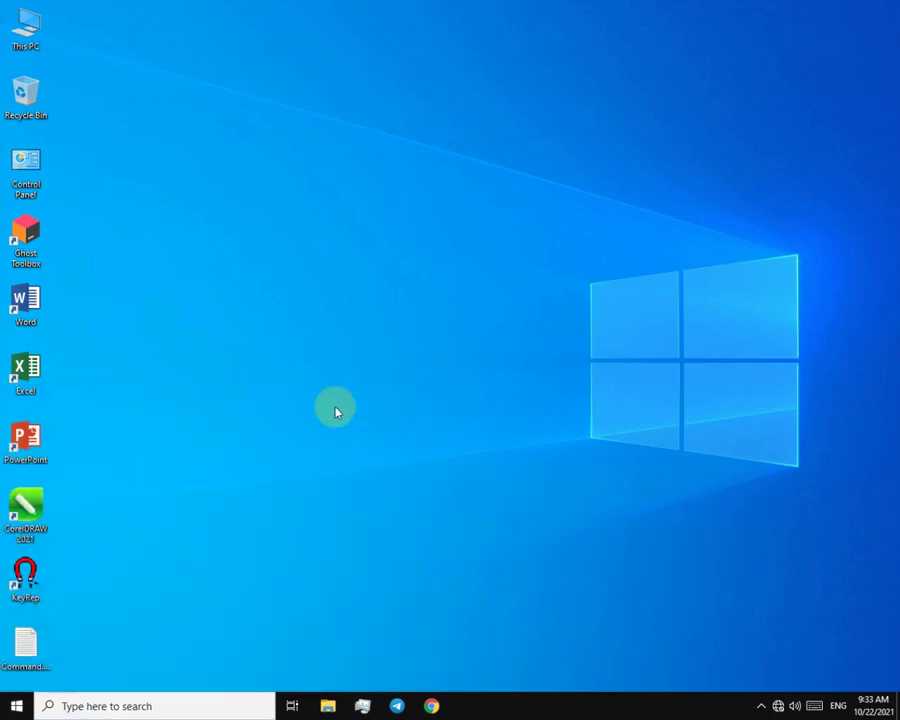
left_click(173, 570)
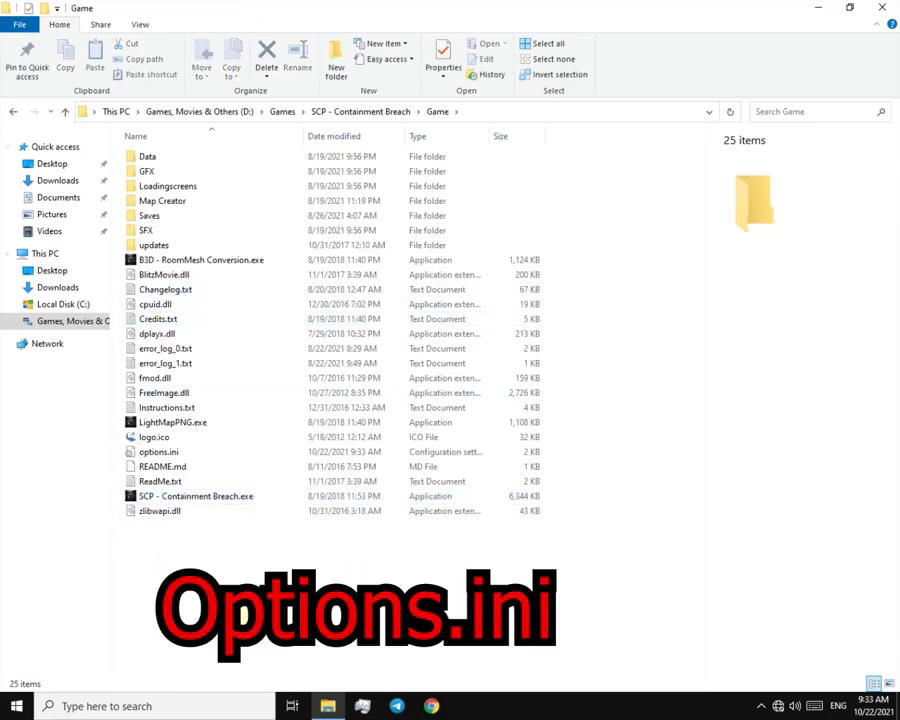
- Set play startup video to false in options.ini, save the file and close the Game folder
left_click(160, 454)
double_click(160, 454)
scroll(430, 418, "down", 9)
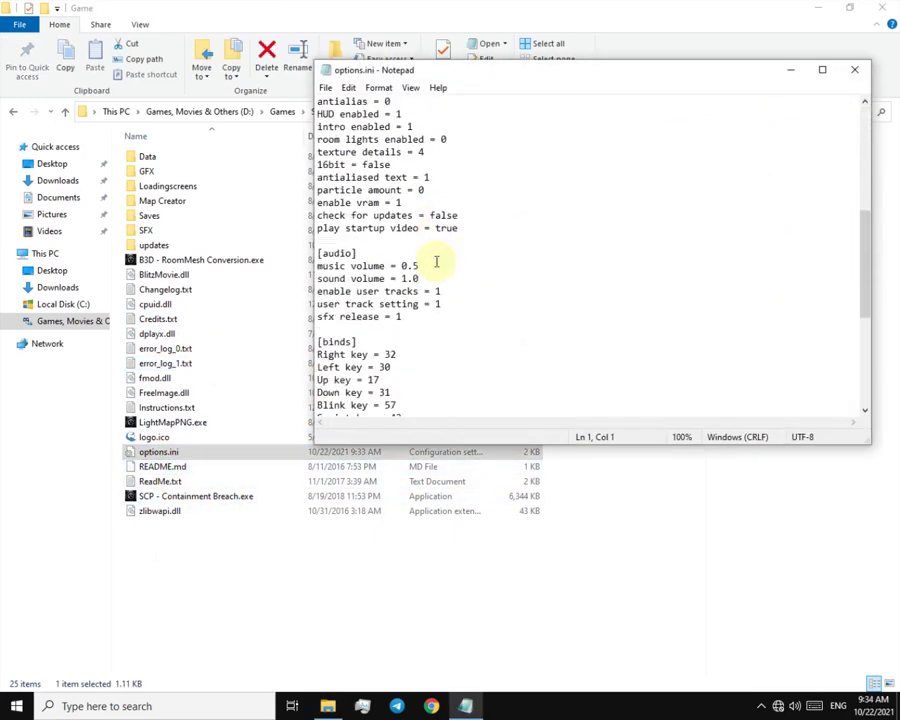
left_click_drag(436, 190, 466, 191)
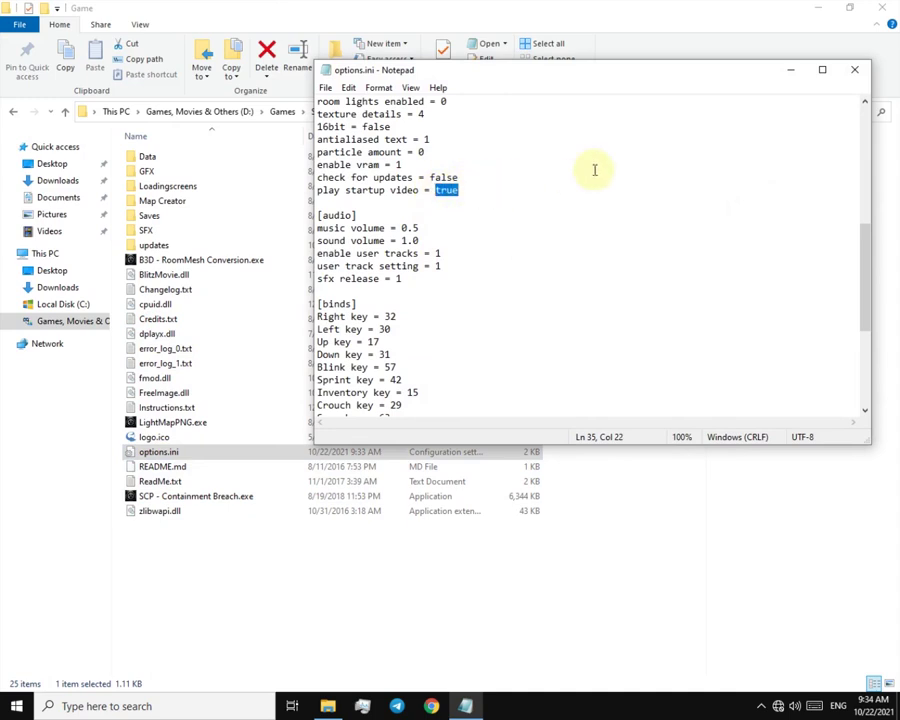
type("false")
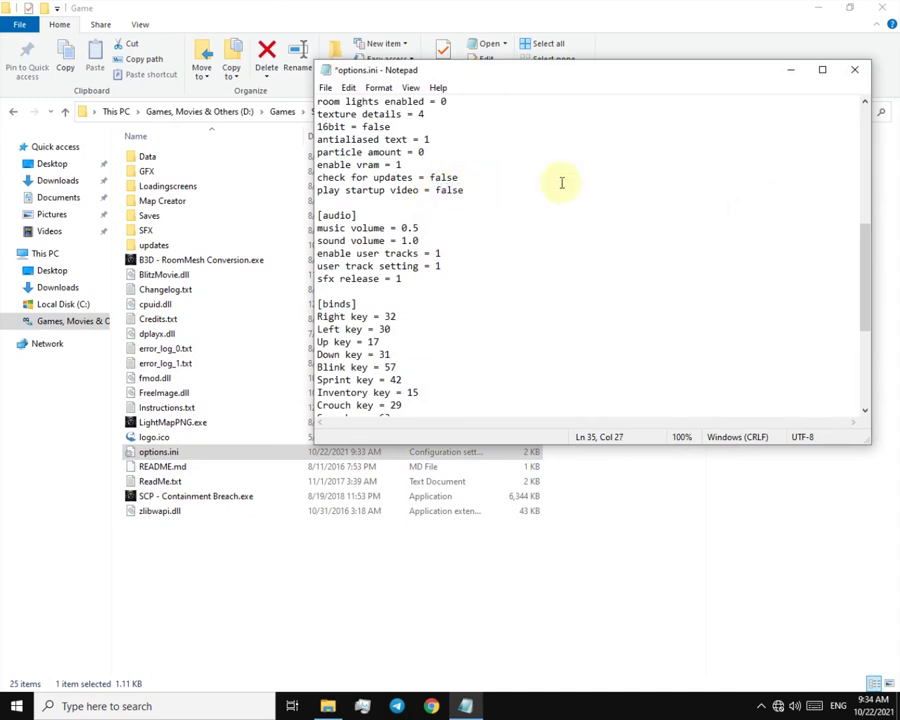
left_click(852, 70)
left_click(427, 357)
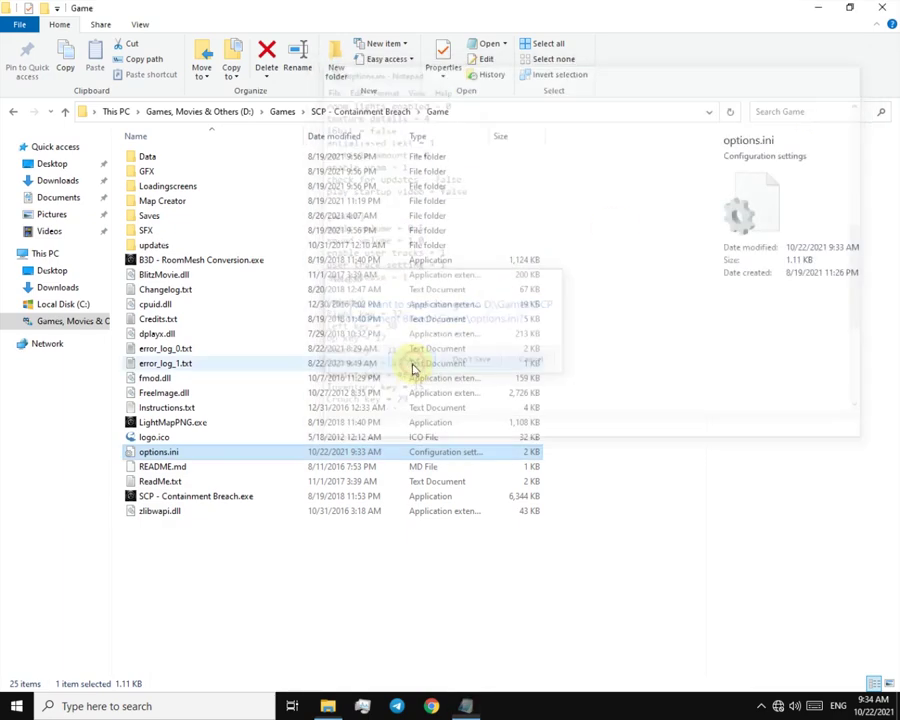
left_click(277, 604)
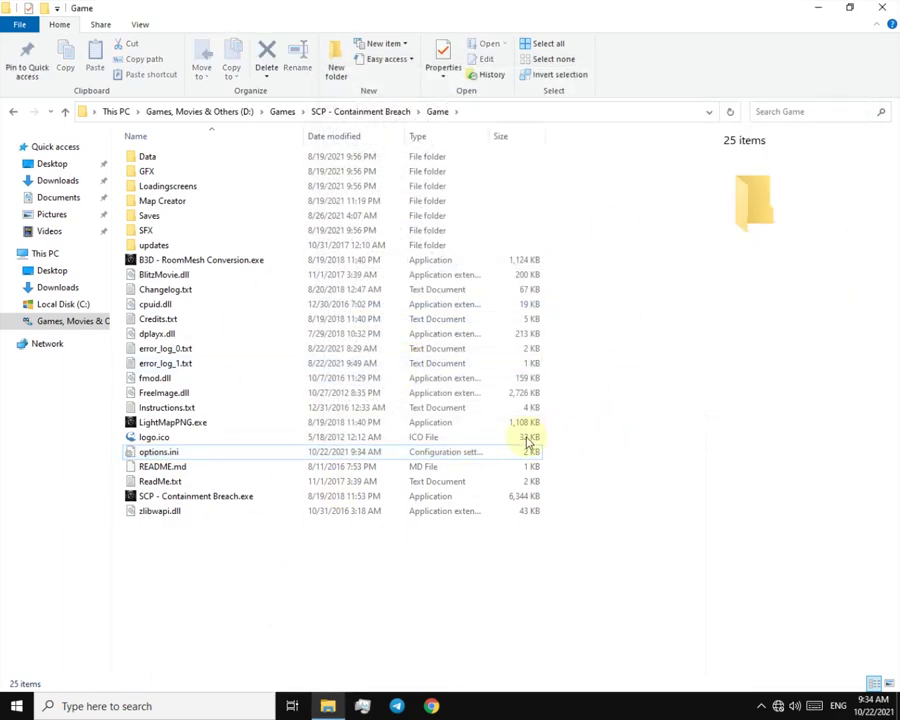
left_click(886, 9)
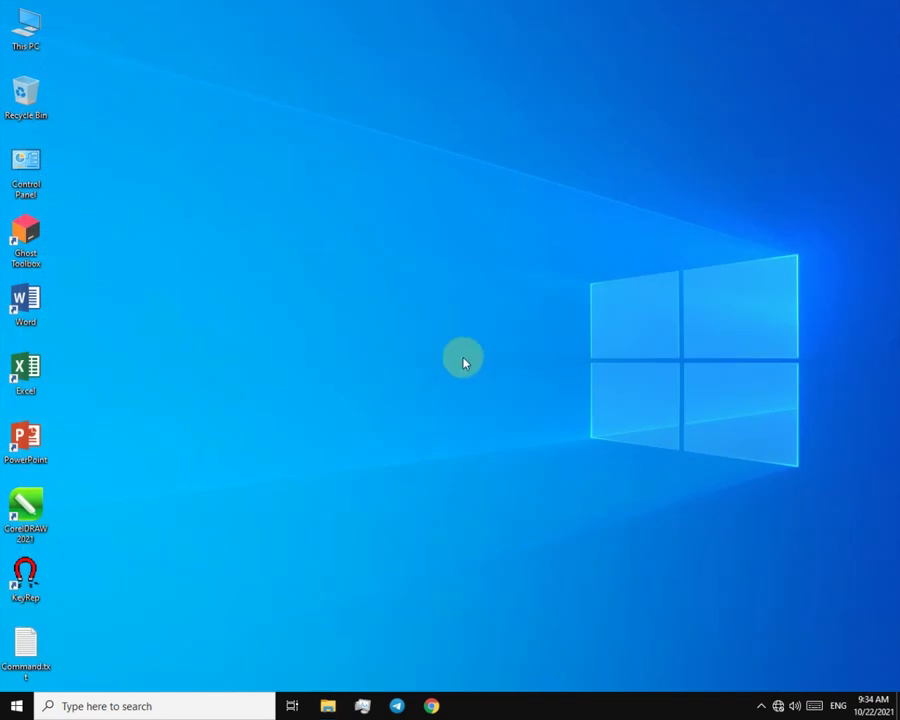
- Open a Command Prompt with administrator rights
right_click(14, 706)
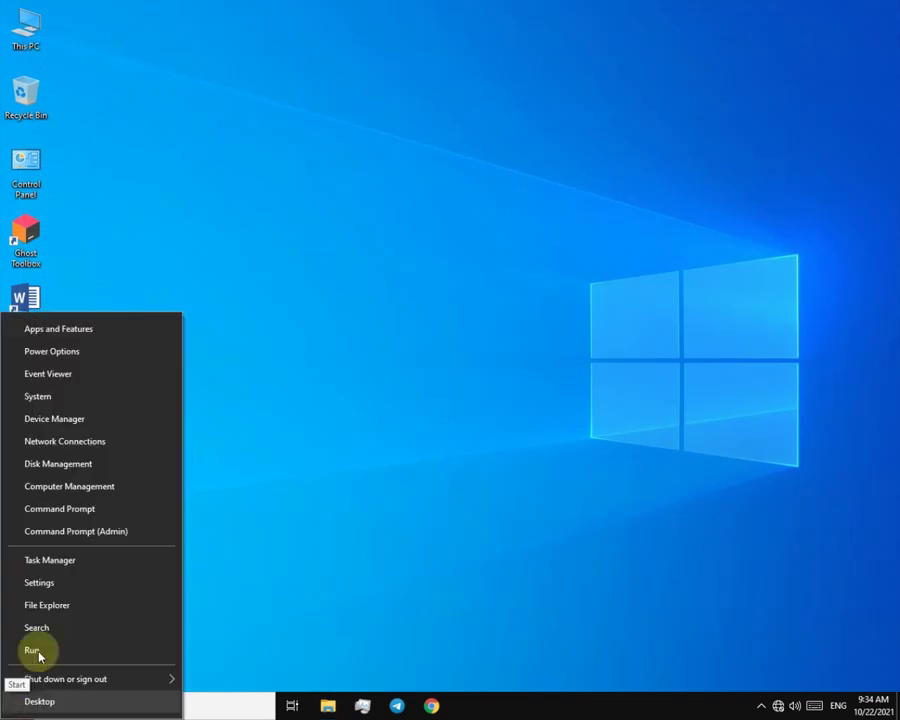
left_click(70, 533)
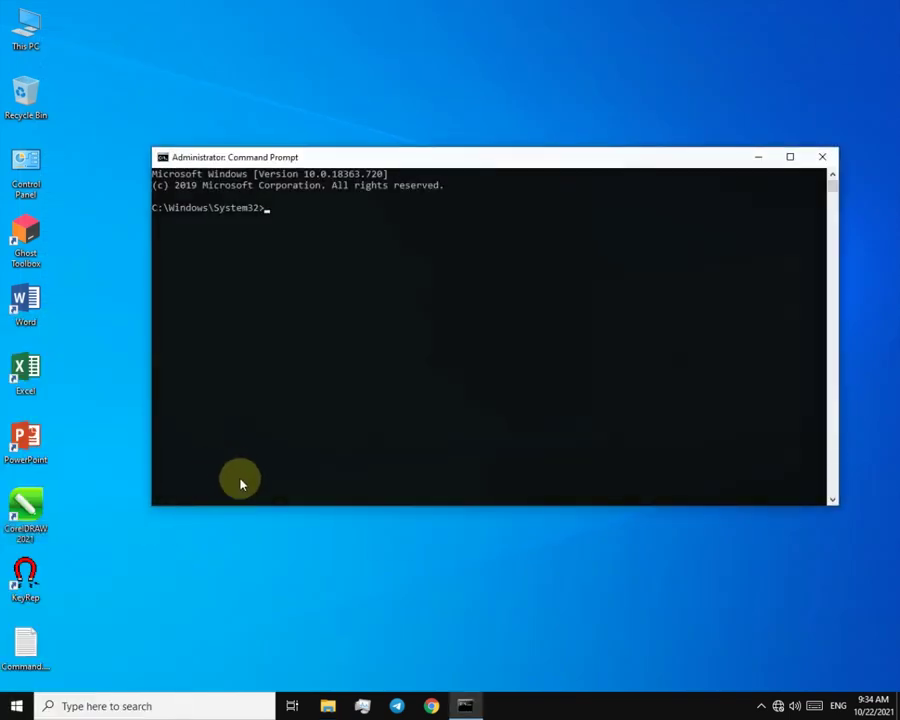
- Search Windows for cmd and find the option to run Command Prompt as administrator
left_click(116, 705)
type("cmd")
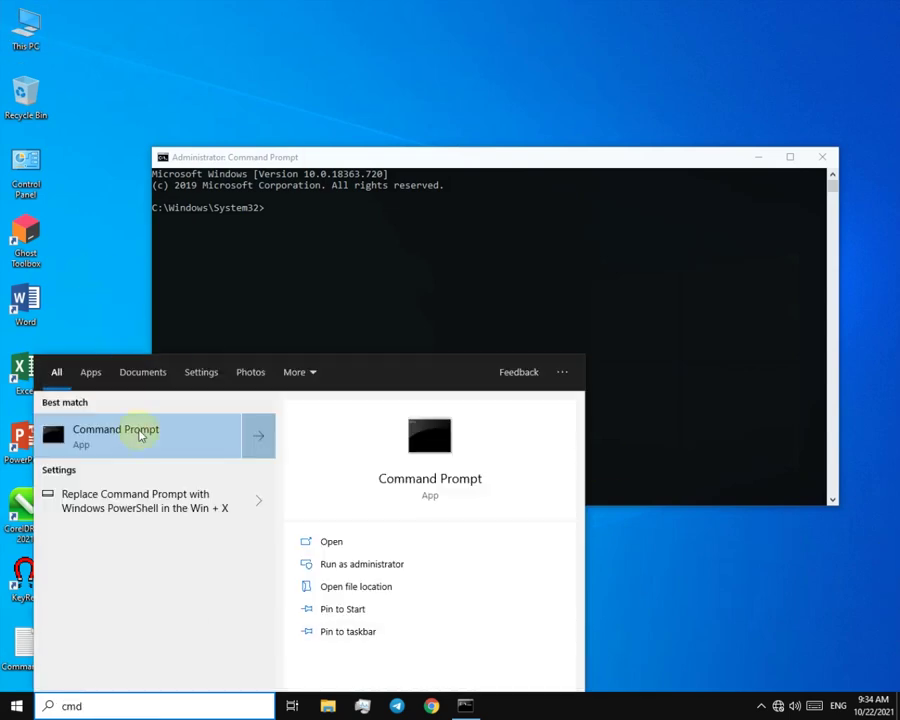
right_click(141, 442)
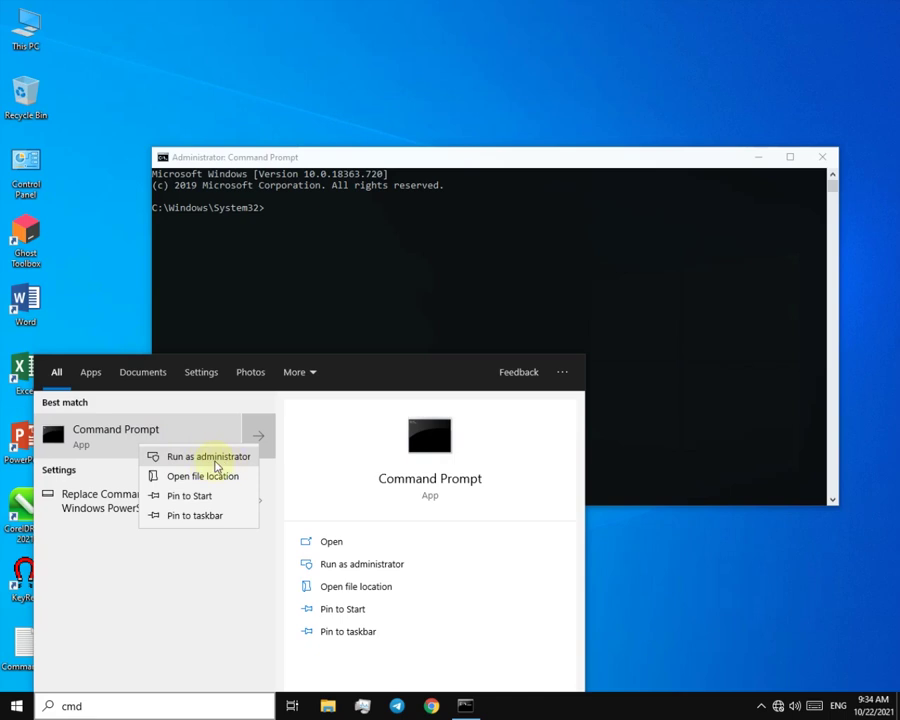
left_click(211, 462)
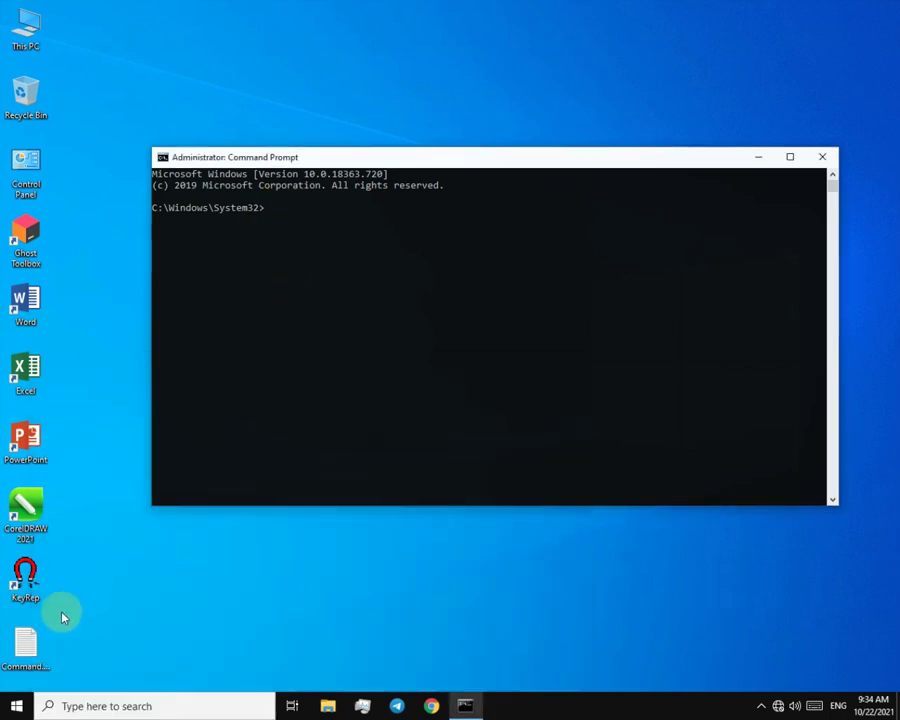
- Copy the bcdedit.exe /set {current} nx AlwaysOff command from Command.txt on the desktop and close the file
double_click(24, 642)
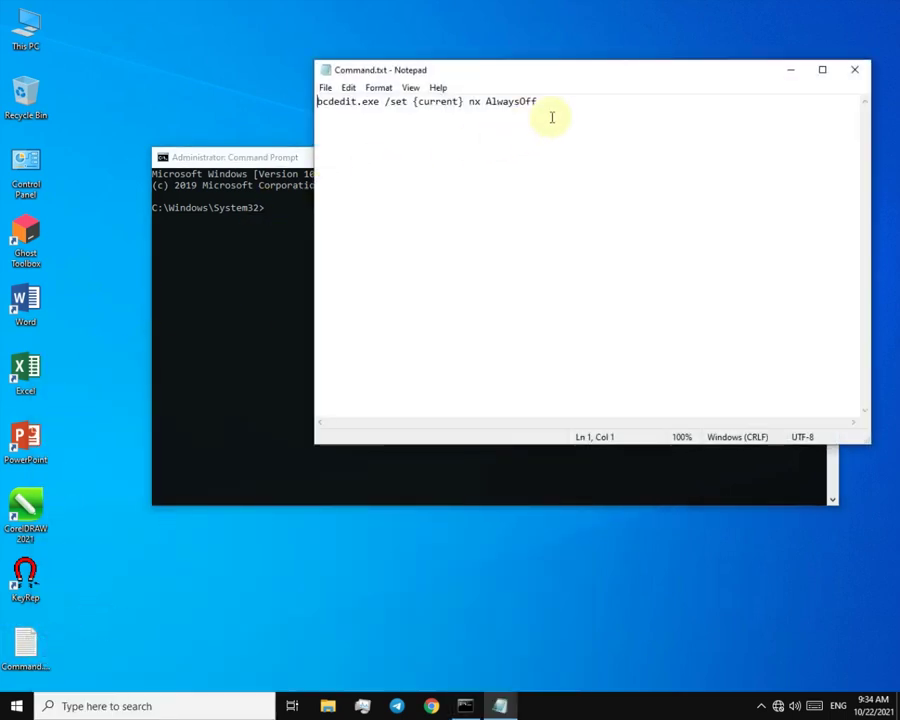
left_click(576, 111)
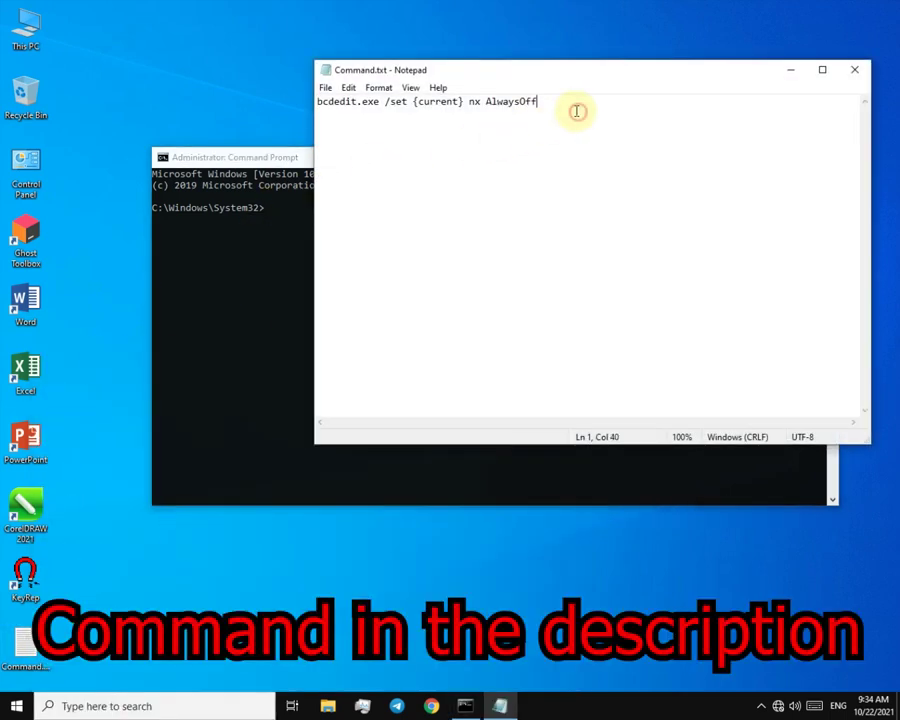
left_click_drag(576, 111, 215, 46)
right_click(379, 119)
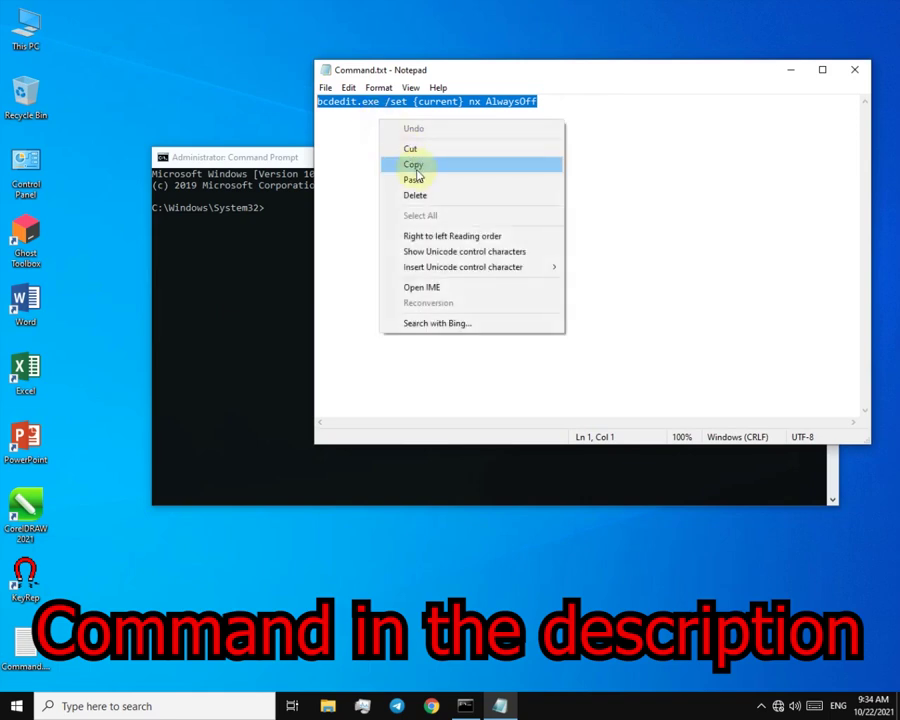
left_click(412, 165)
left_click(846, 76)
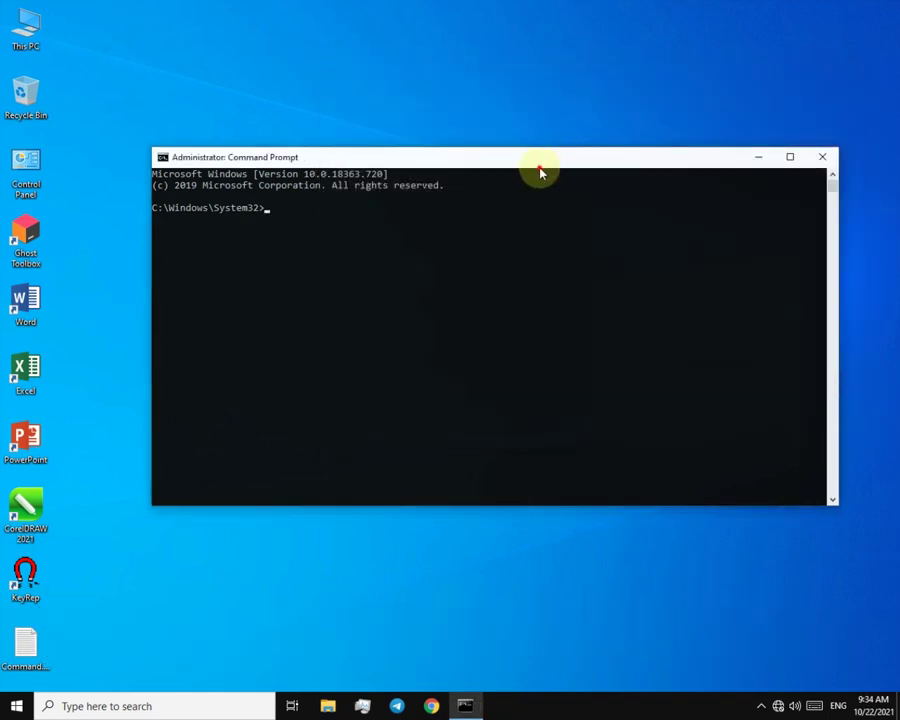
- Run the copied bcdedit.exe /set {current} nx AlwaysOff command in the administrator Command Prompt, and close it
left_click_drag(536, 166, 492, 166)
right_click(236, 217)
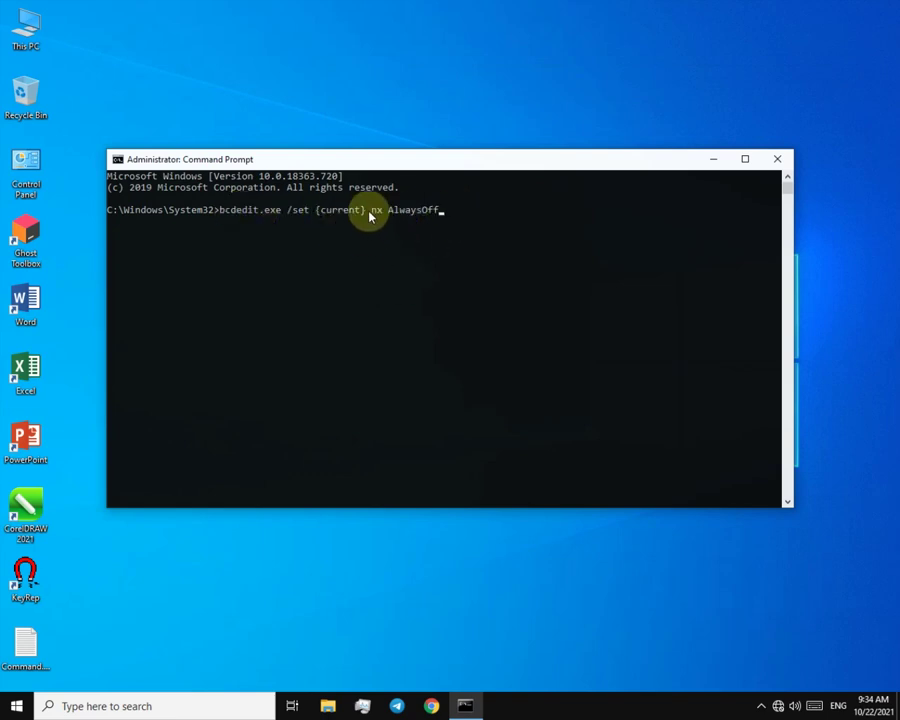
key("Return")
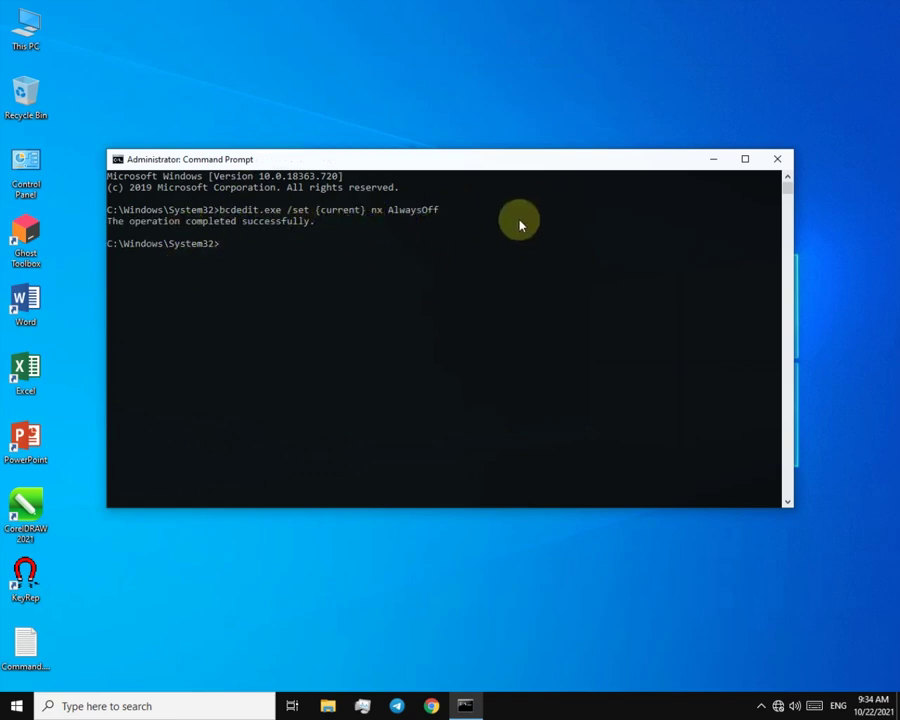
left_click(778, 159)
- Open the Windows shut down or sign out options and pick an entry
right_click(16, 706)
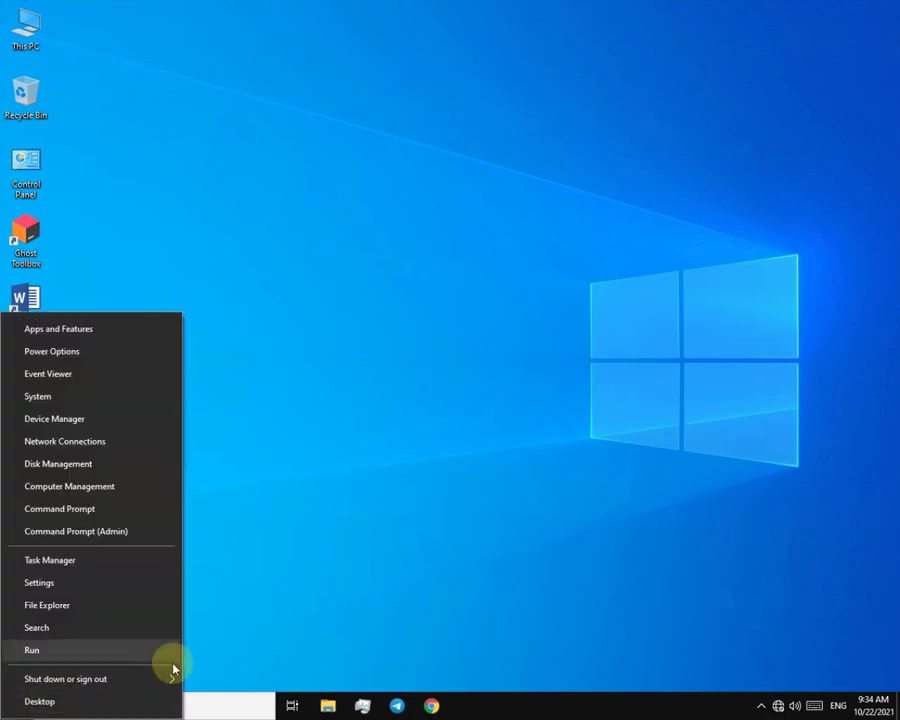
mouse_move(125, 679)
left_click(222, 677)
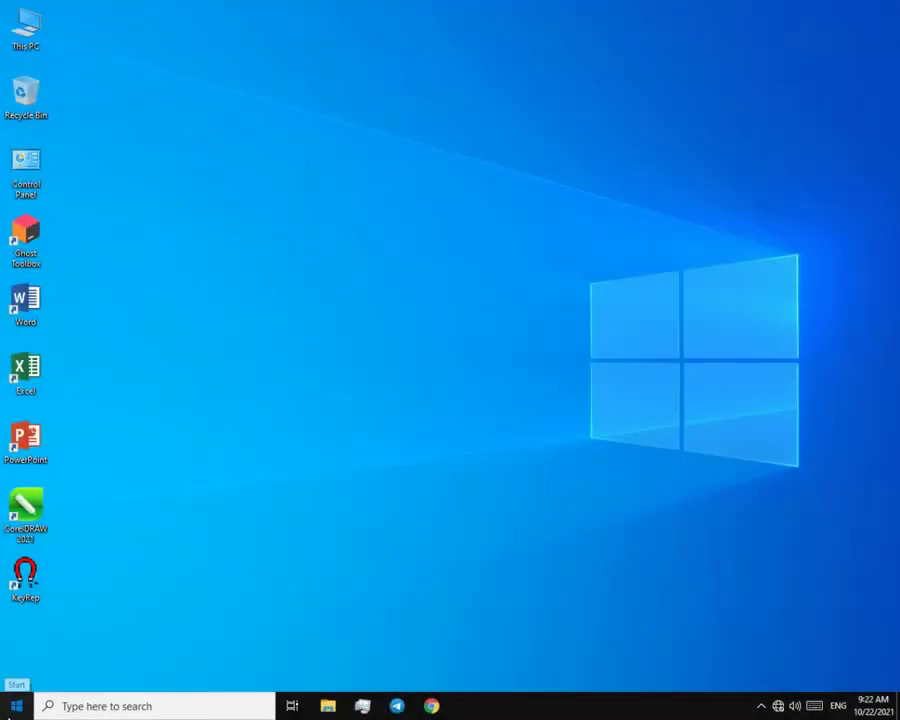
- Launch SCP - Containment Breach and continue past the loading screen to its main menu
left_click(16, 706)
scroll(369, 465, "down", 2)
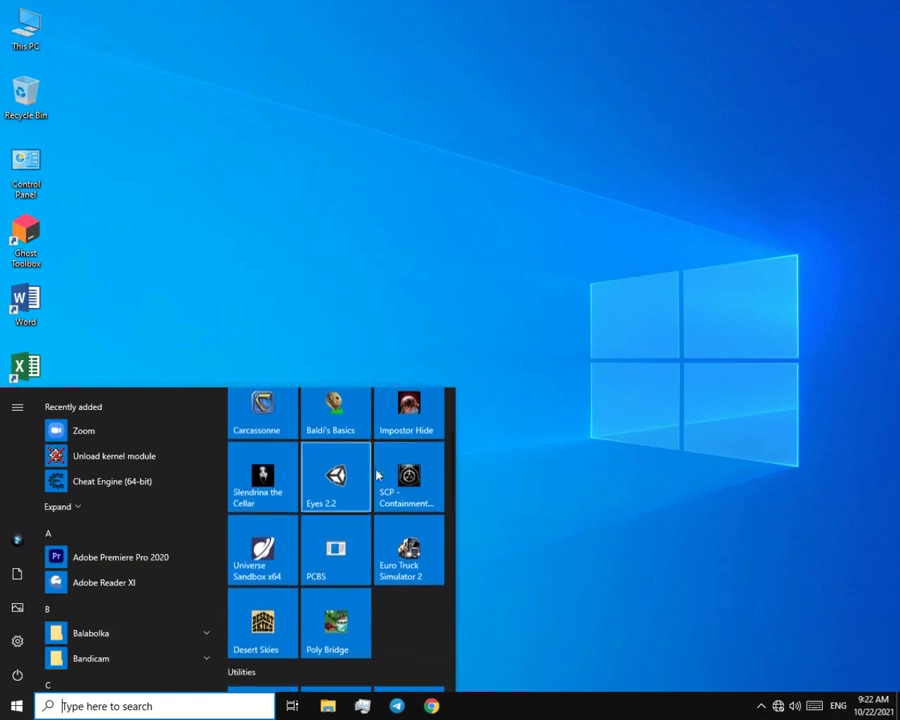
left_click(398, 484)
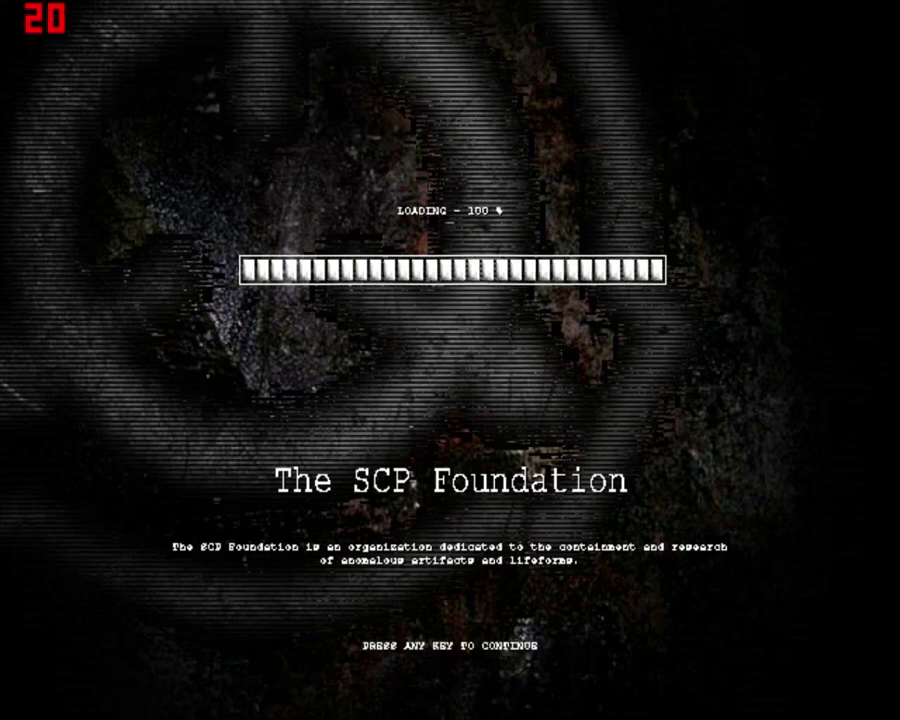
key("Return")
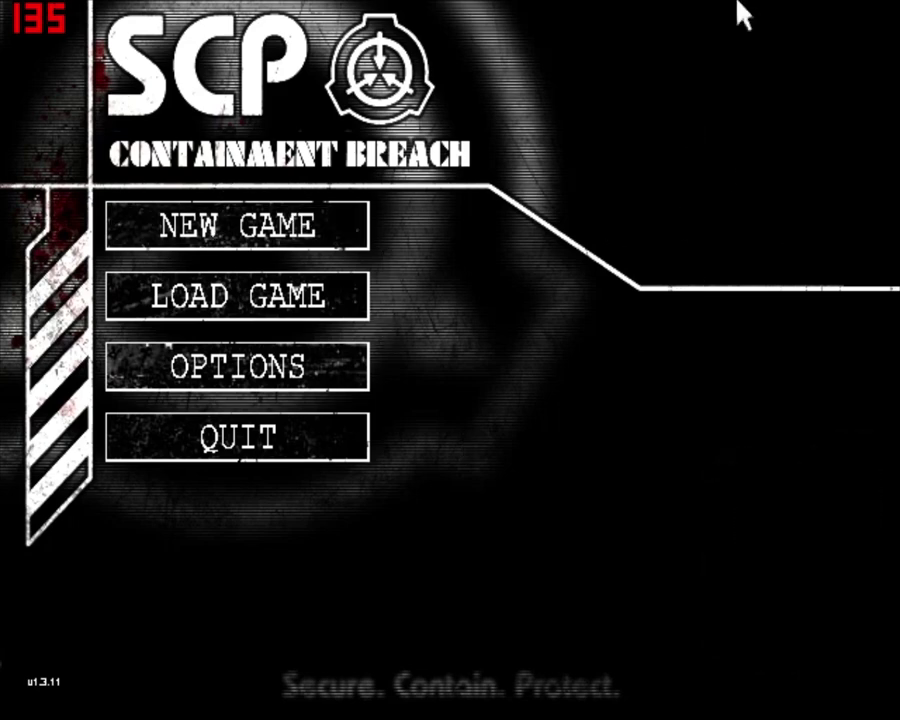
- View the New Game setup, go back to the main menu and load the saved game Test
left_click(295, 243)
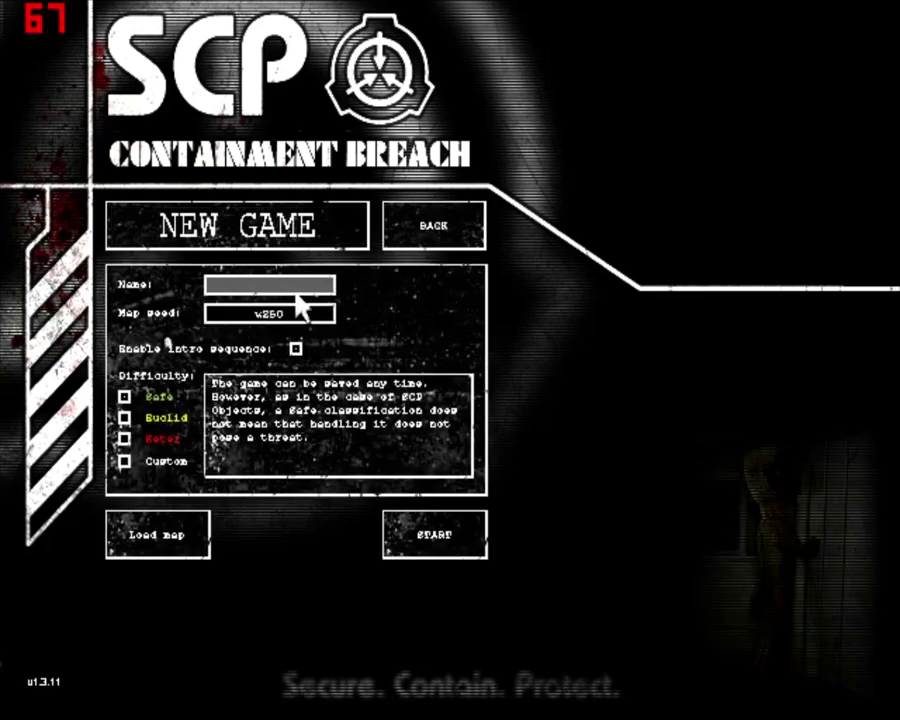
left_click(426, 237)
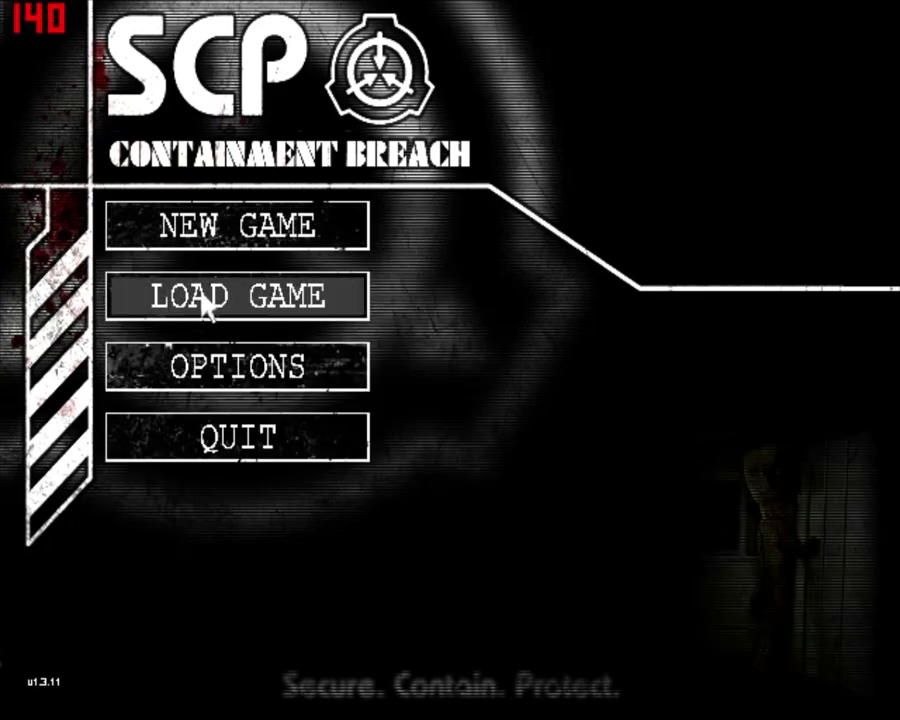
left_click(195, 313)
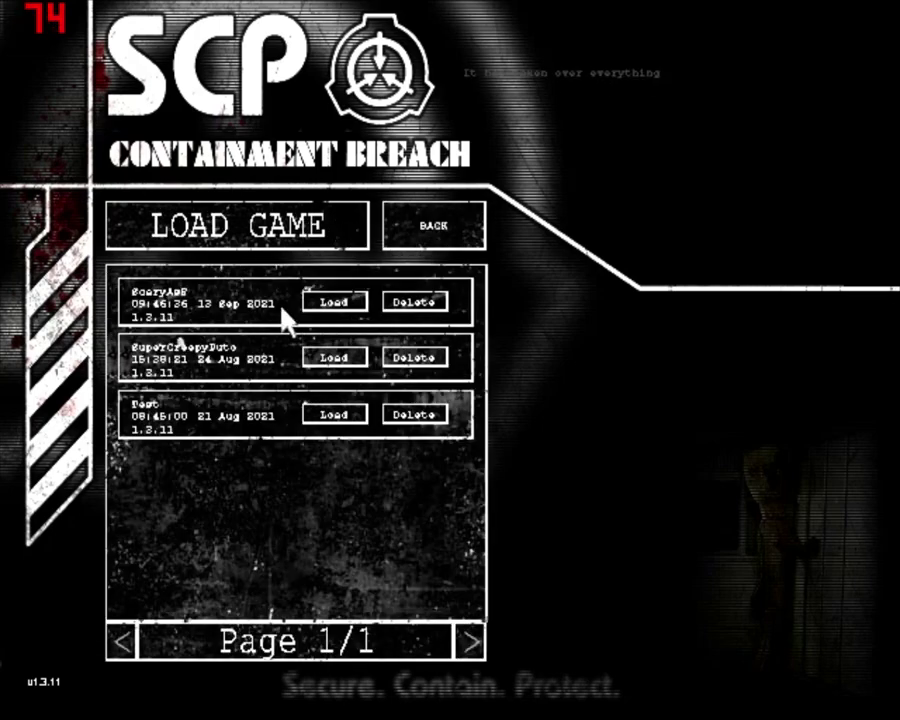
left_click(352, 416)
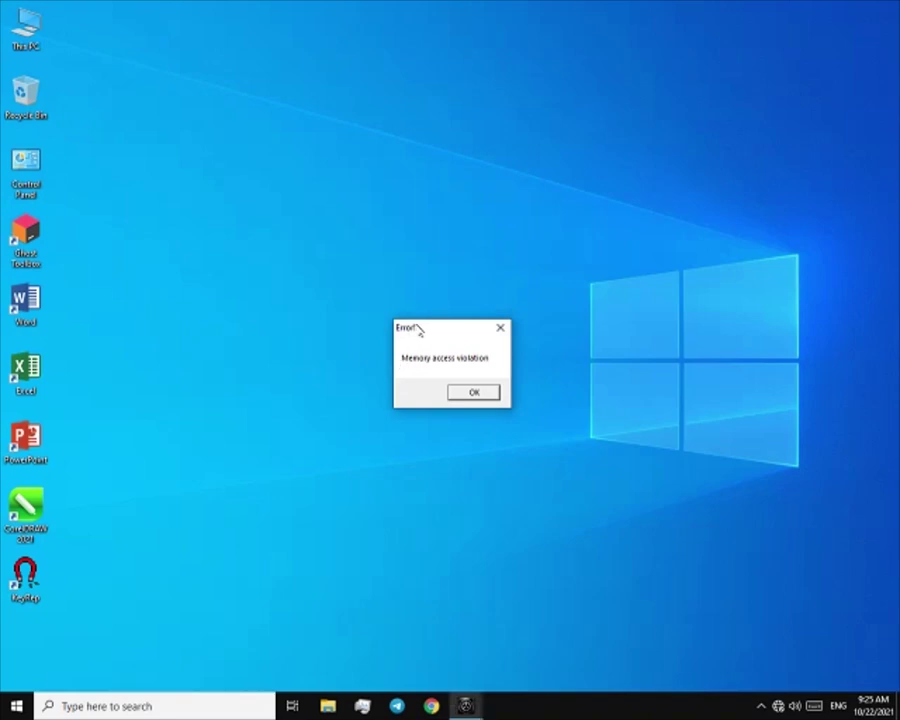
left_click_drag(424, 332, 435, 294)
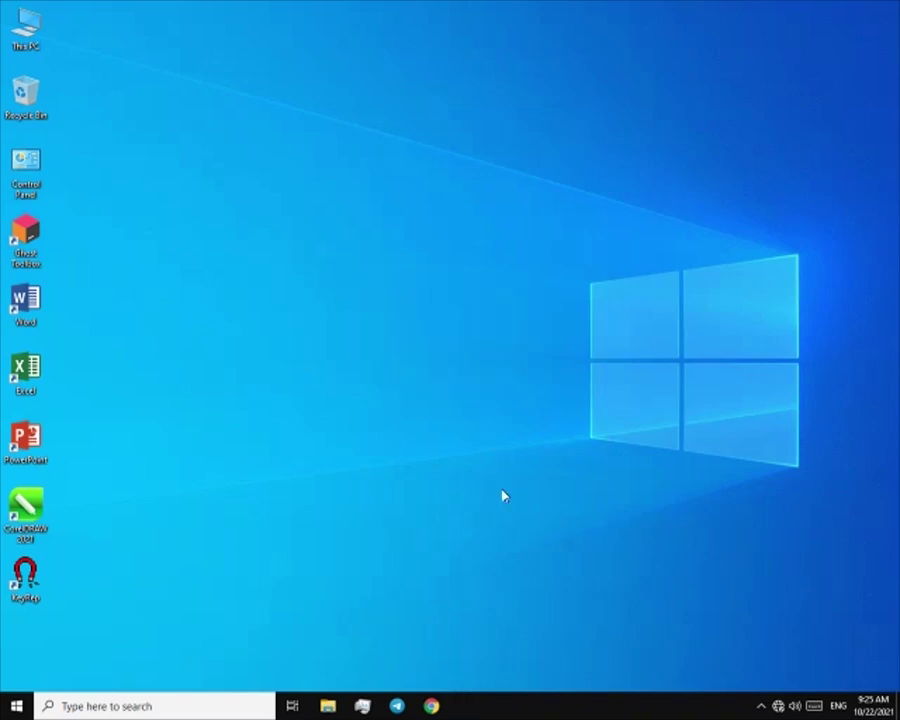
left_click(396, 345)
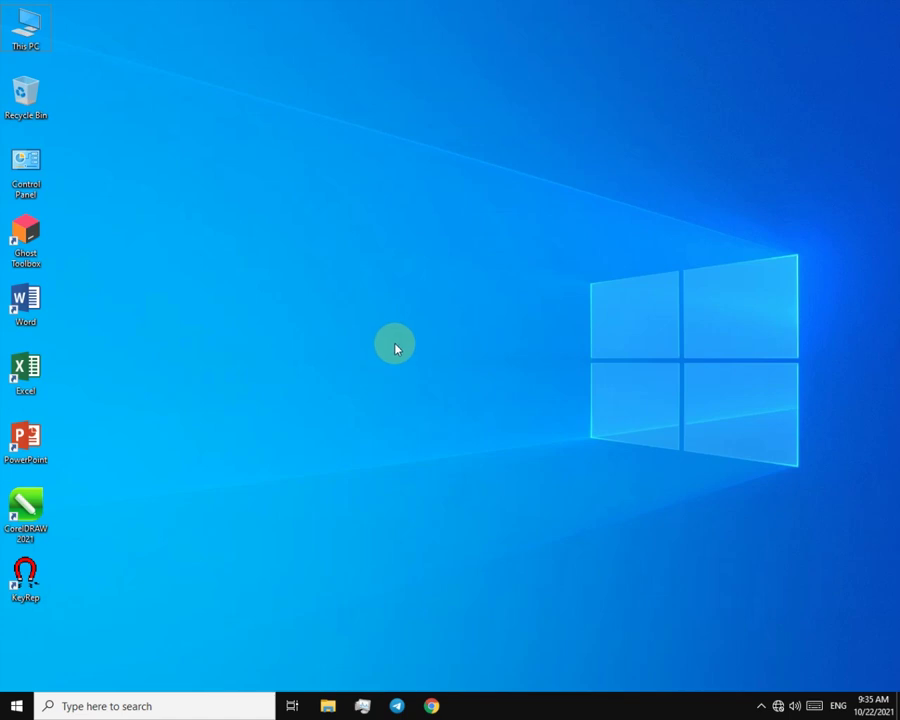
left_click(392, 430)
- Open Computer Management for This PC and show its Device Manager
right_click(34, 34)
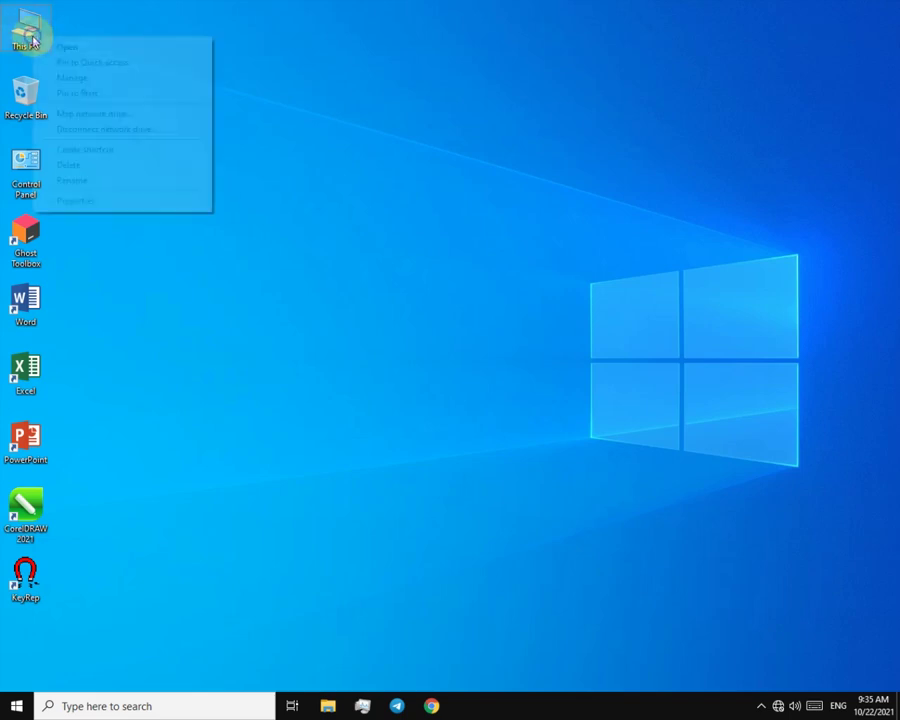
left_click(76, 77)
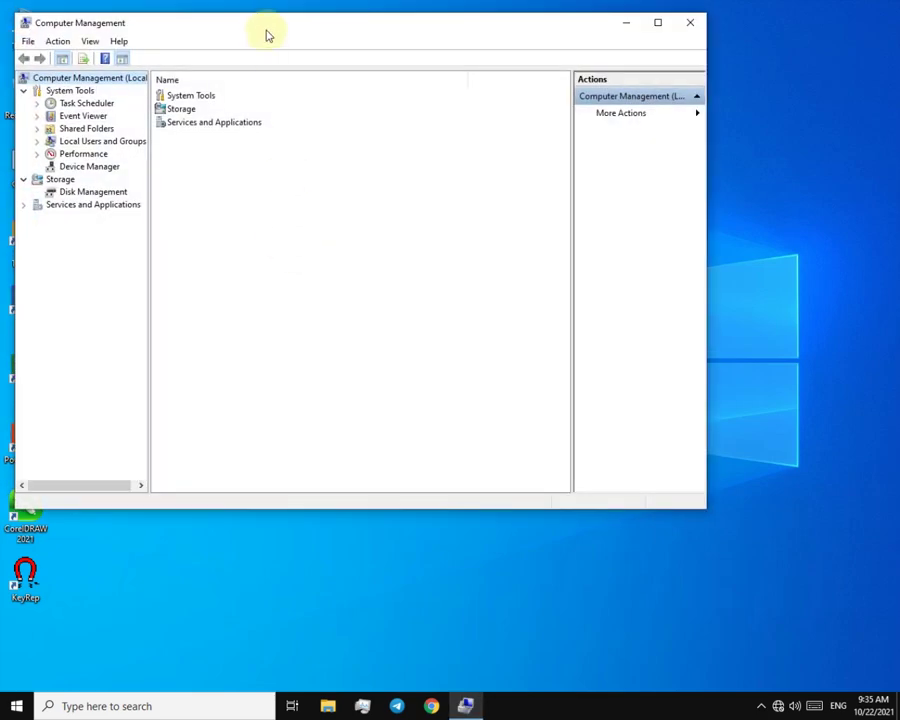
left_click_drag(267, 35, 376, 107)
left_click(219, 240)
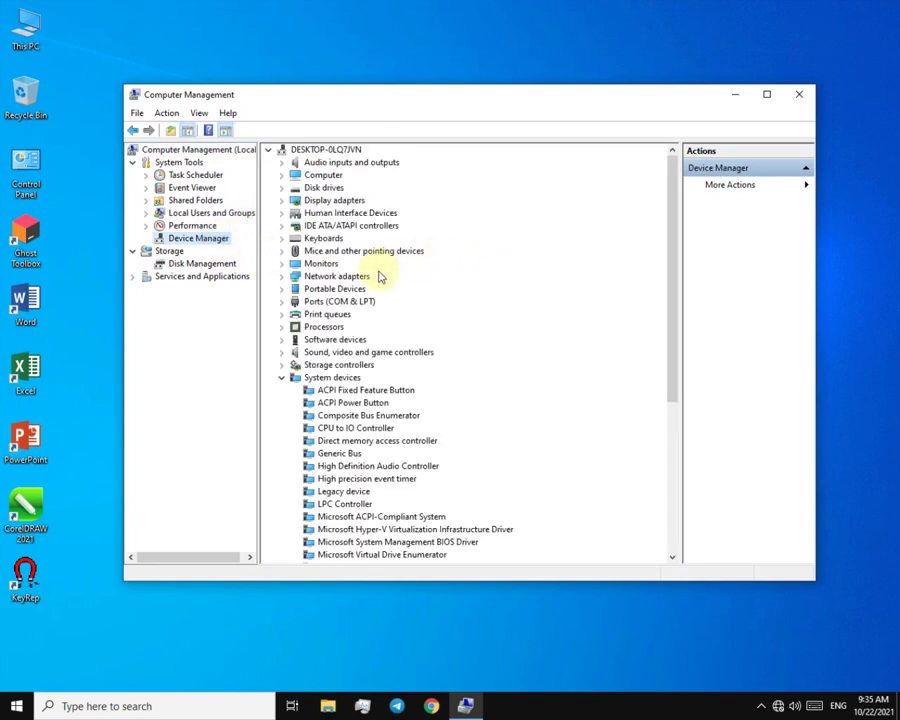
- Disable the Intel(R) G41 Express Chipset display adapter and minimize Computer Management
double_click(344, 201)
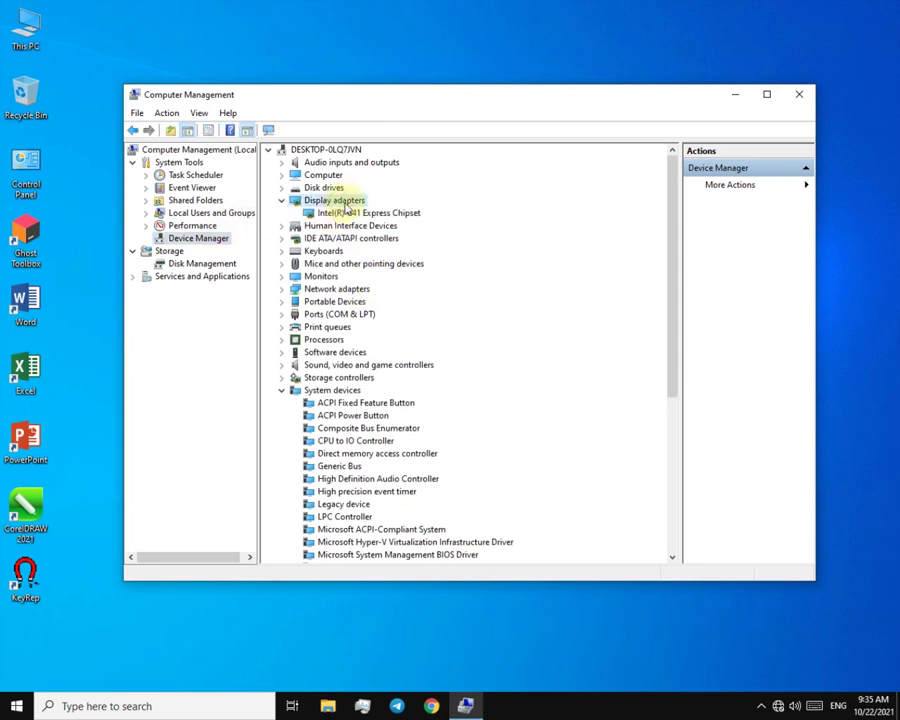
left_click(356, 214)
right_click(352, 215)
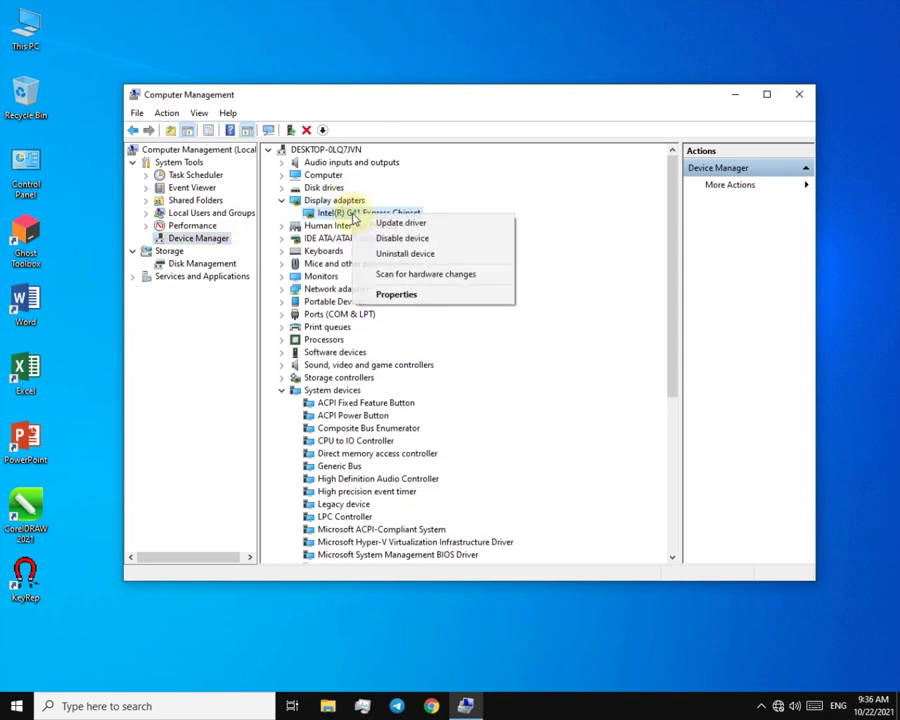
left_click(404, 243)
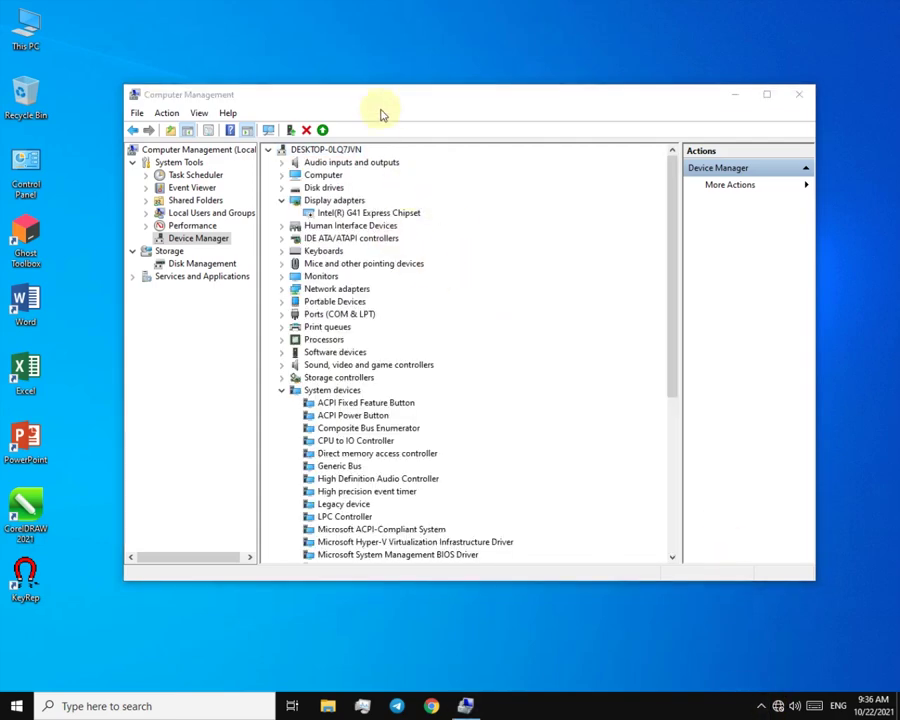
left_click(735, 97)
- Launch SCP - Containment Breach to test it, and quit the running game without saving
left_click(16, 706)
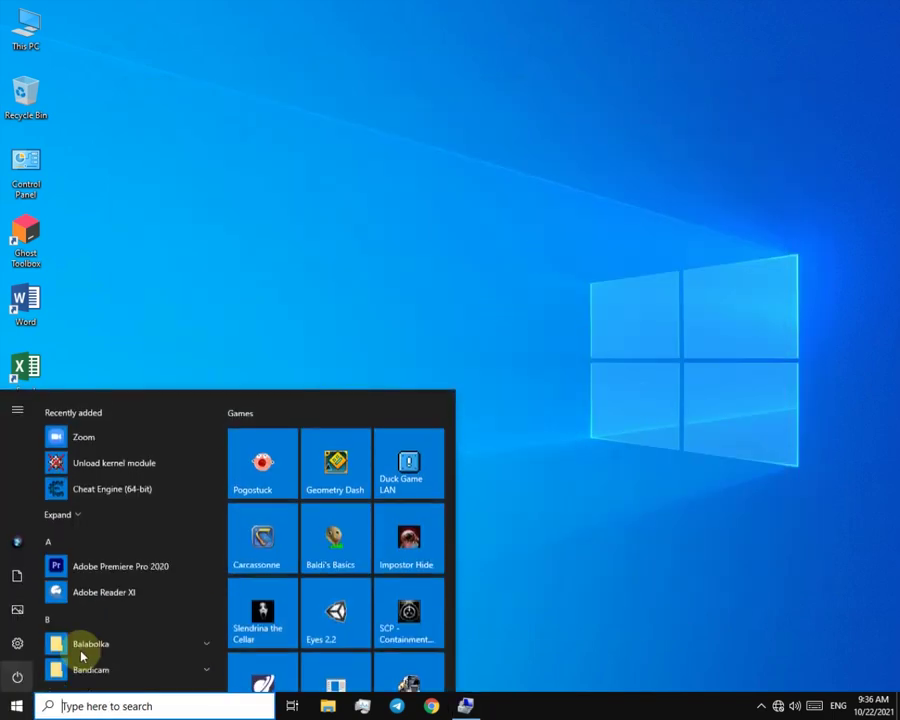
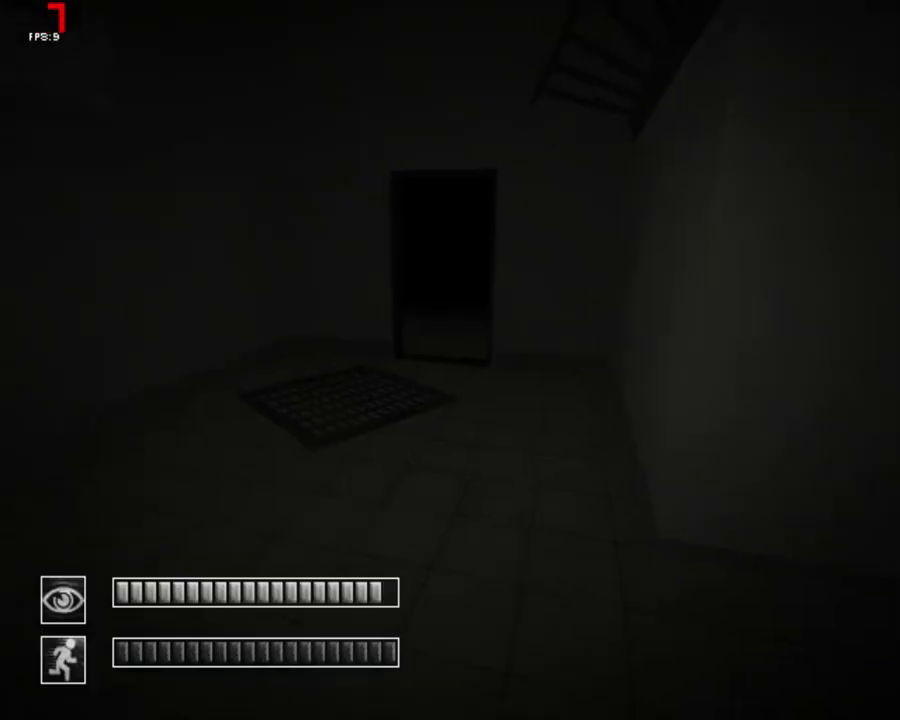
key("Escape")
left_click(418, 538)
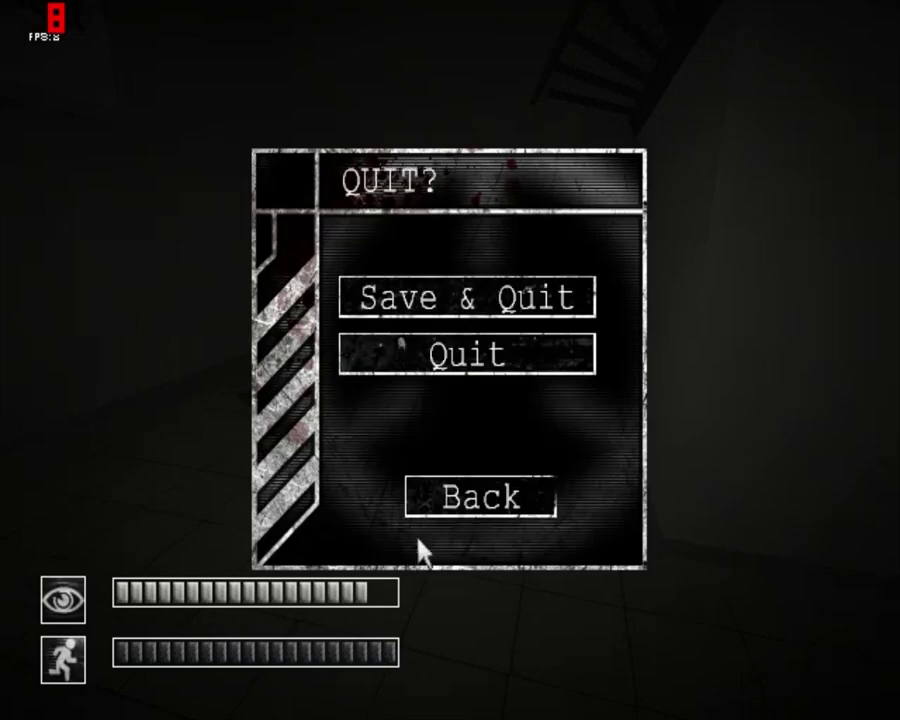
left_click(479, 345)
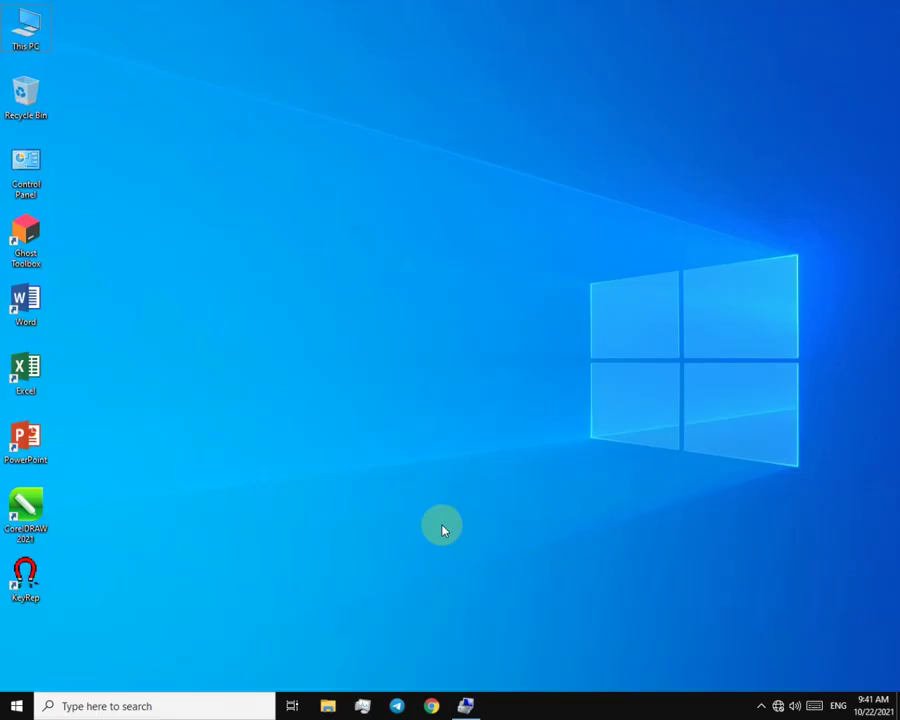
- Enable the Intel(R) G41 Express Chipset display adapter in Computer Management and close that window
left_click(465, 706)
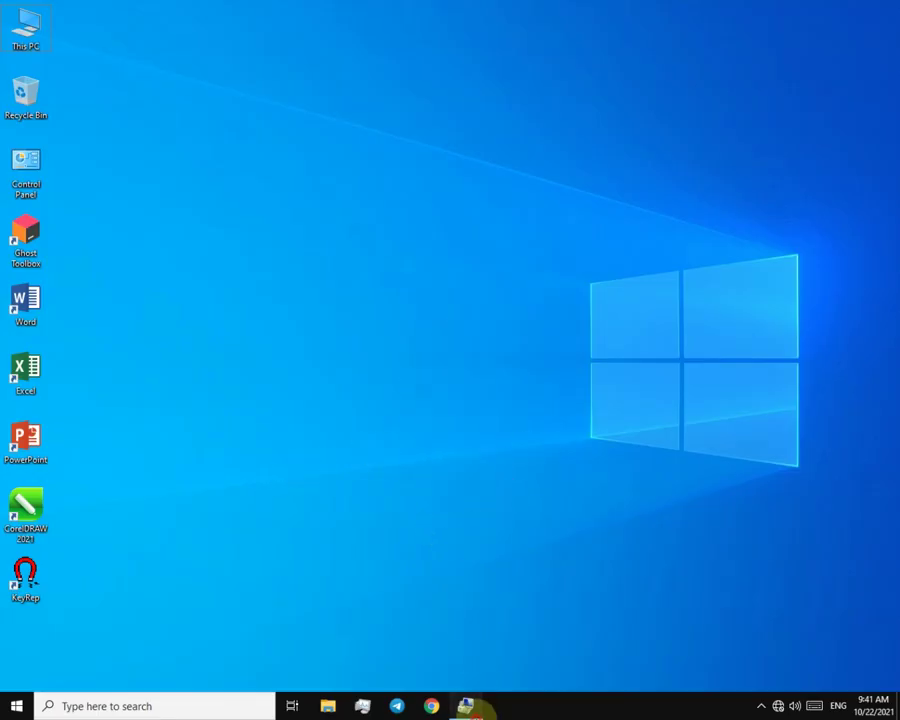
right_click(340, 215)
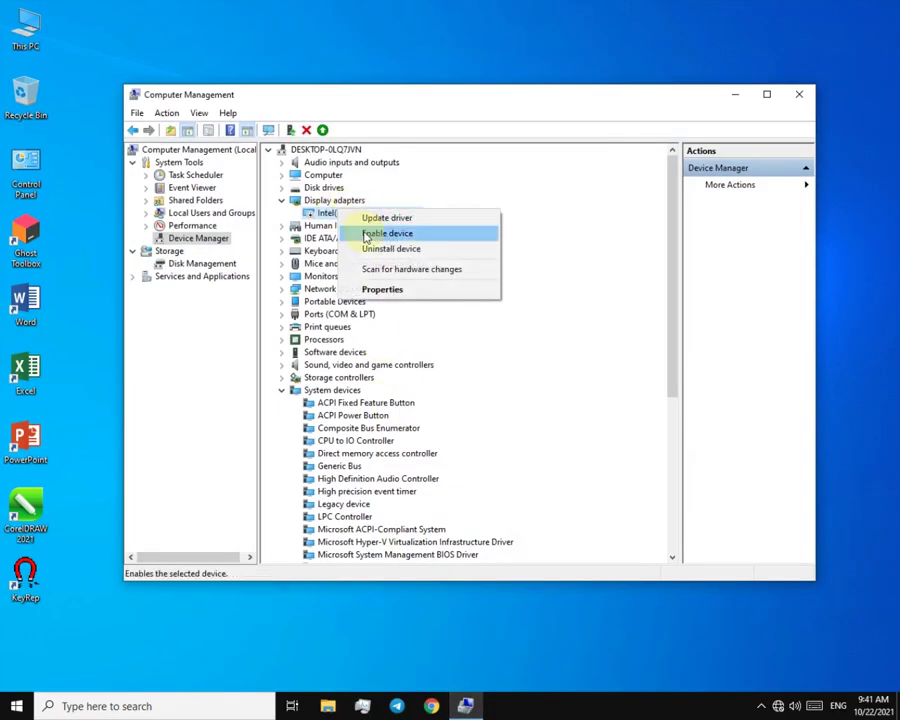
left_click(516, 234)
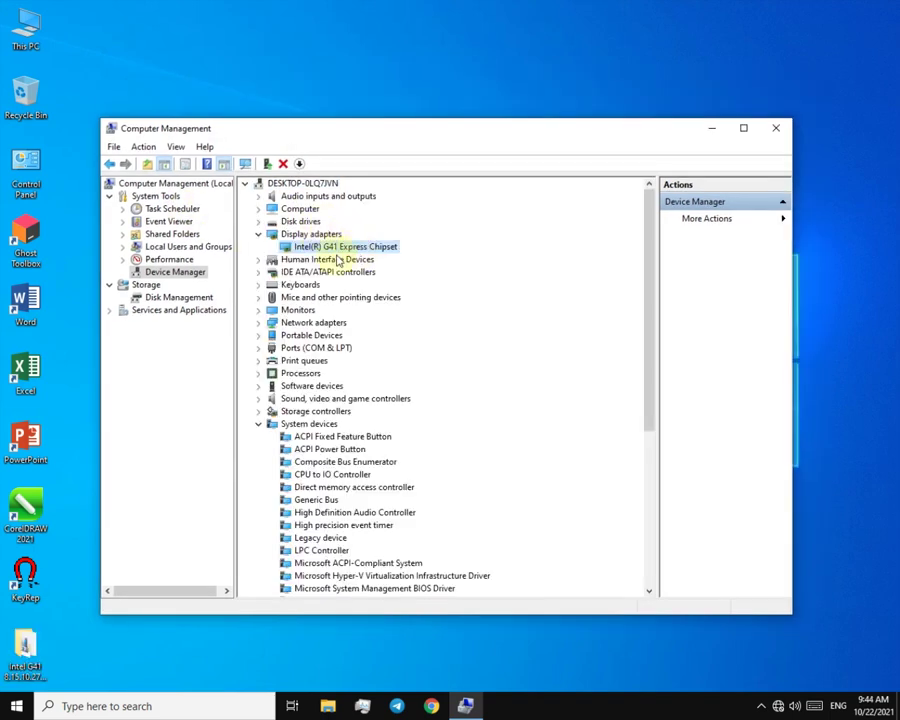
left_click(773, 129)
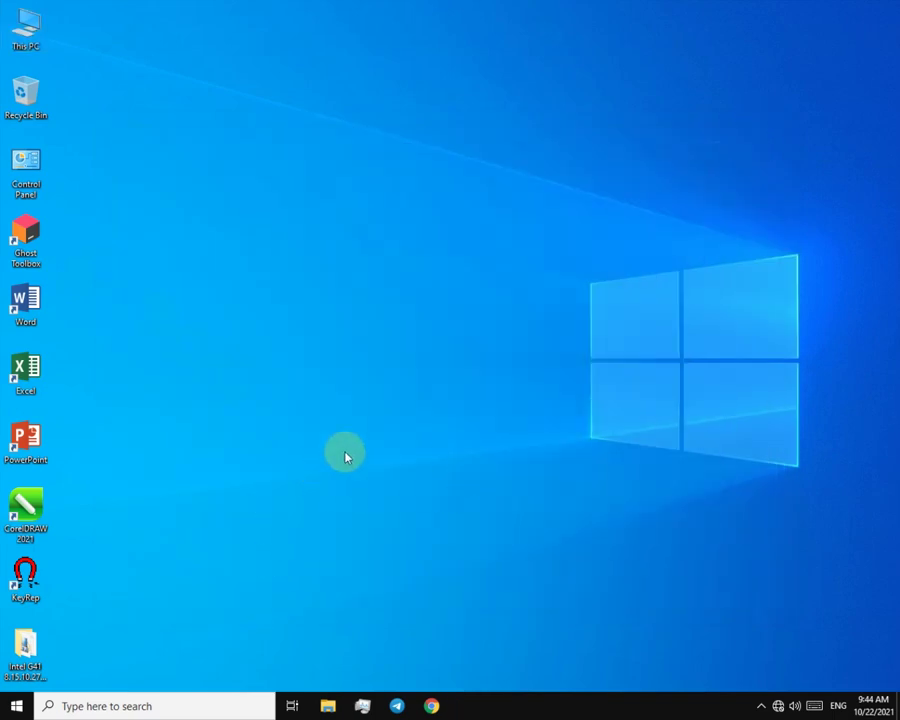
- Run Setup.exe from the desktop folder Intel G41 8.15.10.2702 x64 and close the folder window
double_click(14, 643)
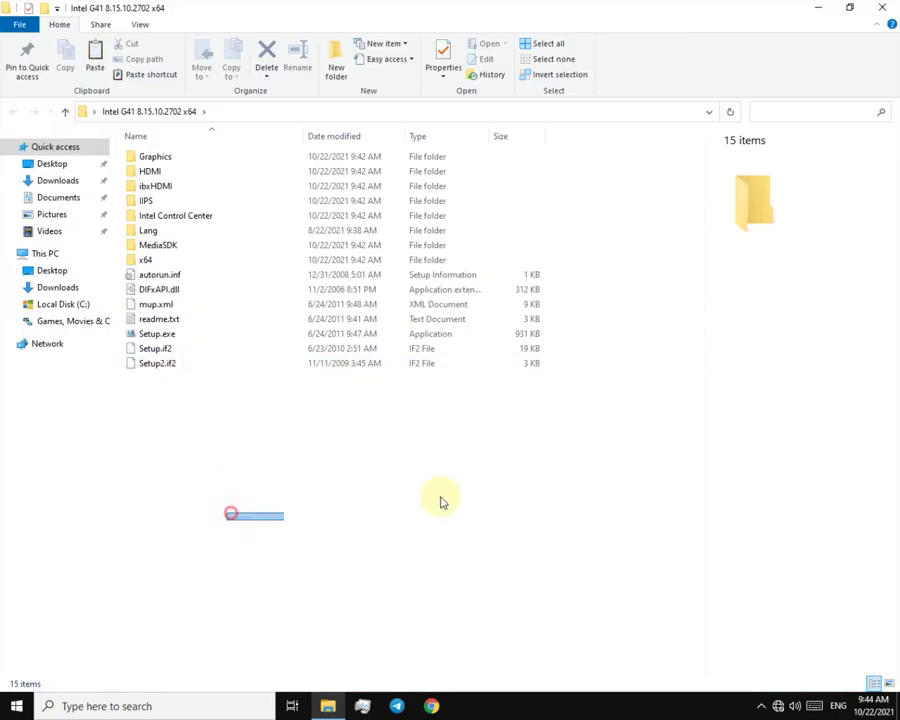
double_click(158, 335)
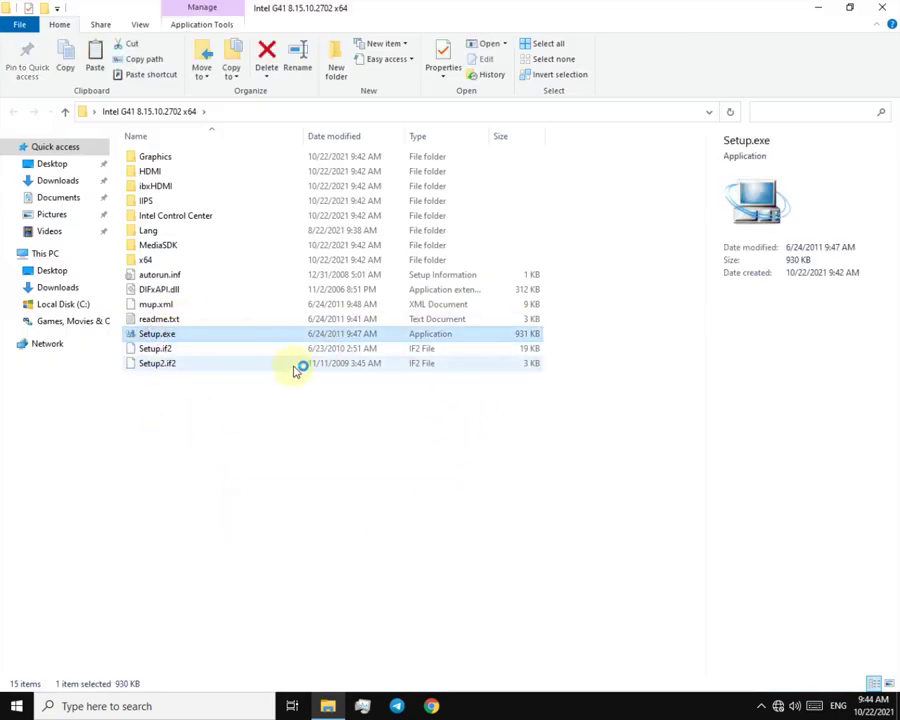
left_click(882, 7)
- Show Device Manager in Computer Management, continuing past the driver setup's .NET Framework warning and moving the setup window aside
left_click(24, 28)
right_click(24, 28)
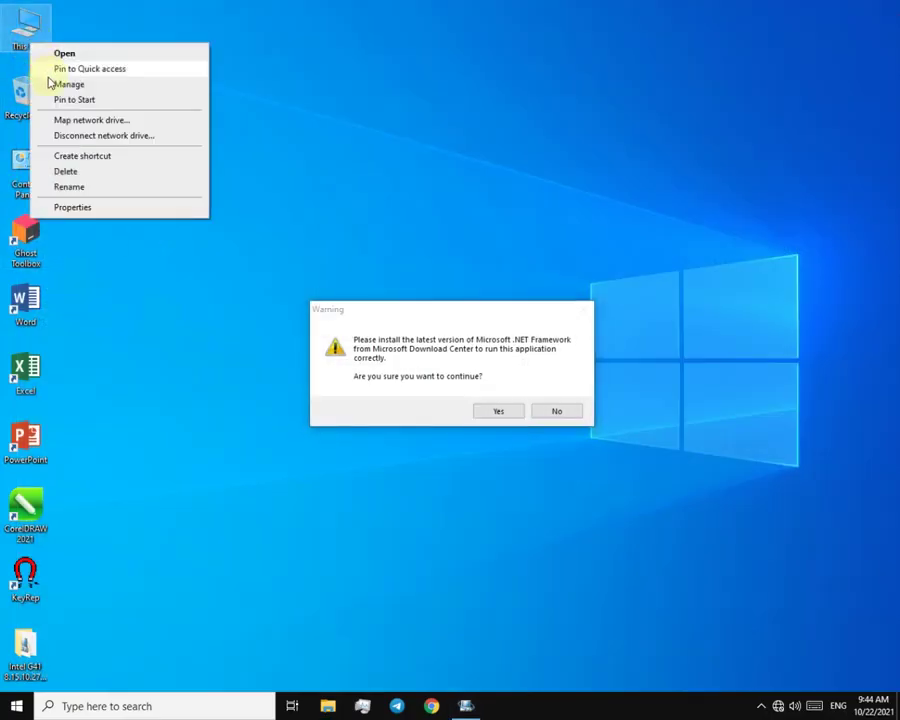
left_click(60, 82)
left_click(474, 413)
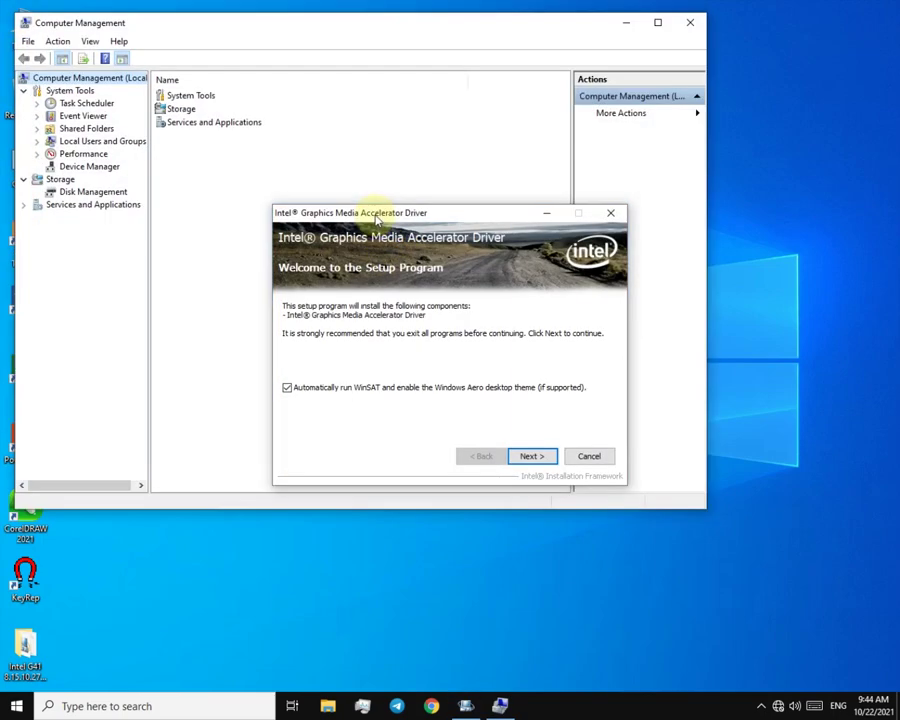
left_click_drag(370, 212, 674, 344)
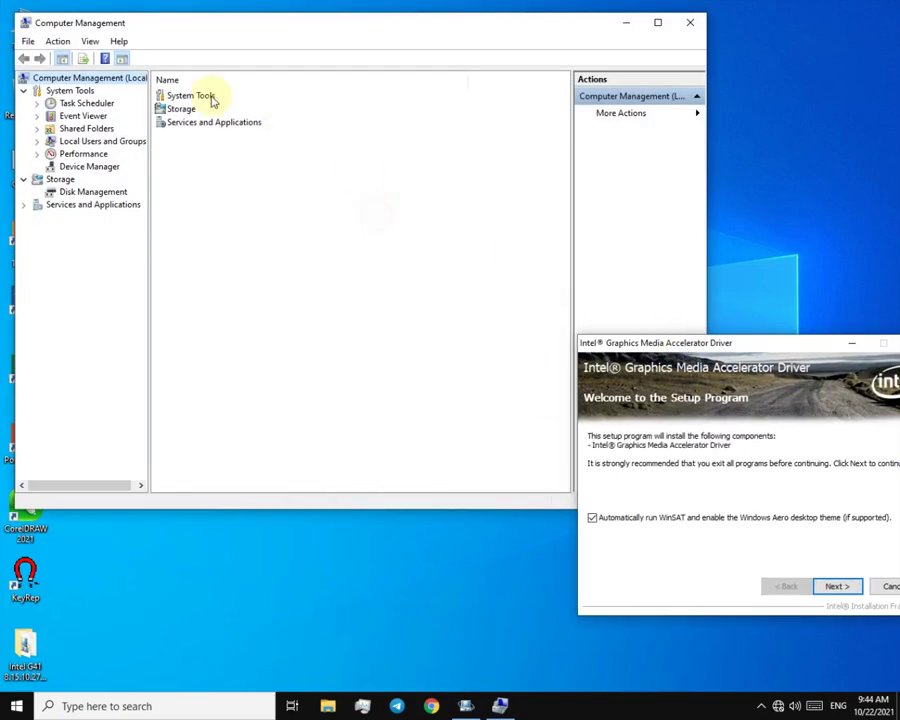
left_click(98, 166)
left_click_drag(805, 341, 684, 414)
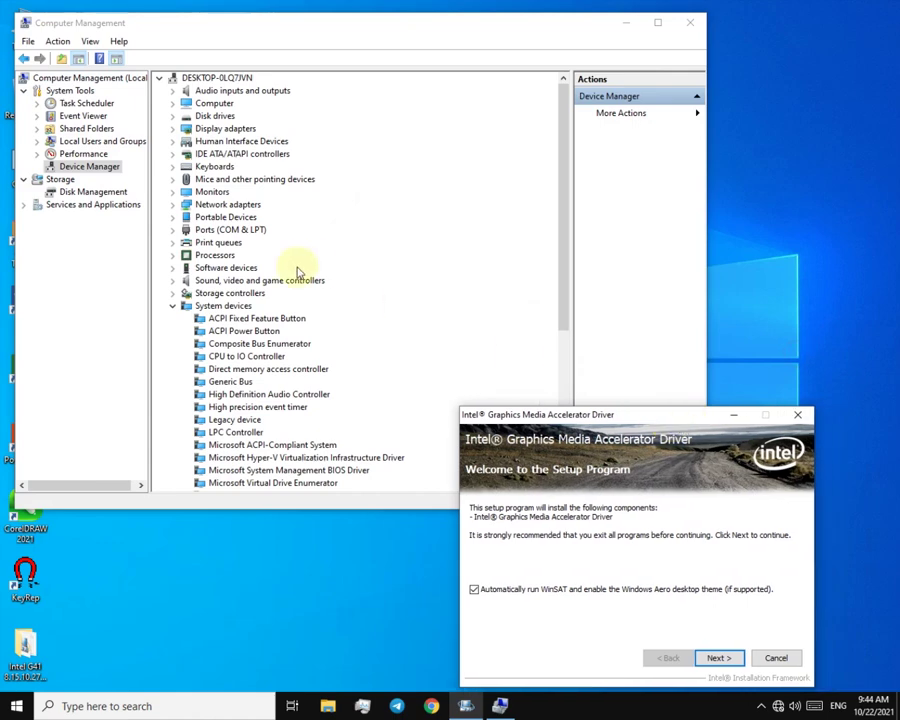
- View the driver update options for the Intel(R) G41 Express Chipset adapter, and close them along with Computer Management
double_click(205, 128)
right_click(230, 141)
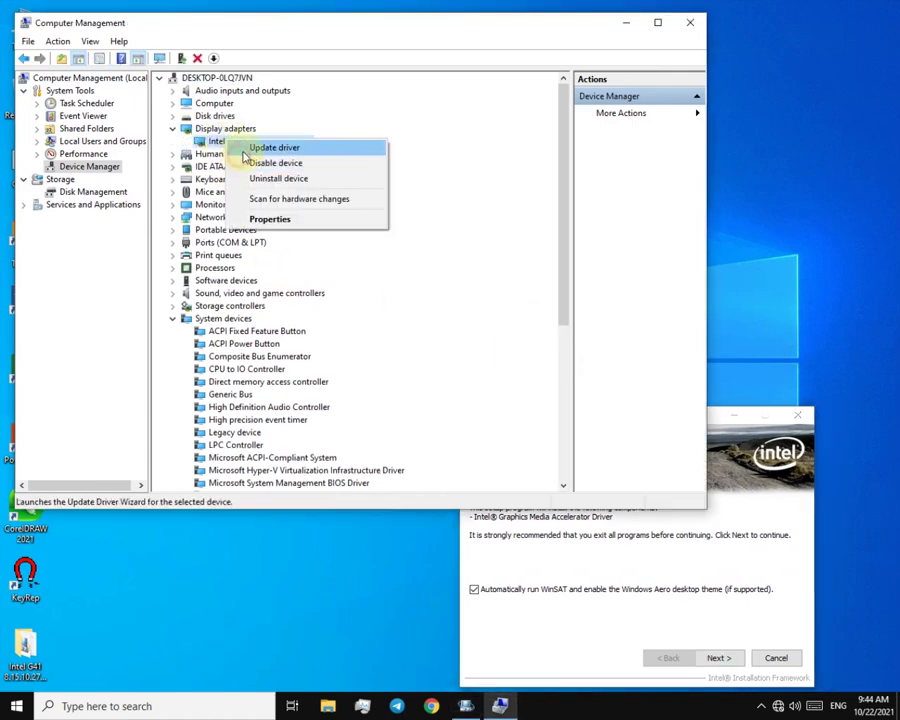
left_click(262, 145)
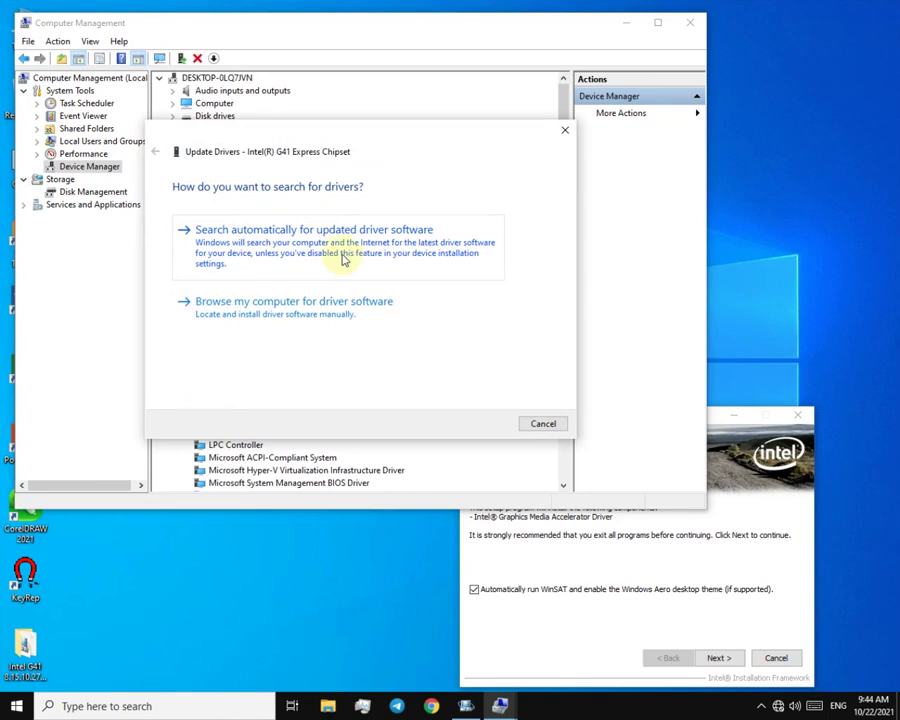
left_click(623, 546)
left_click_drag(543, 420, 527, 384)
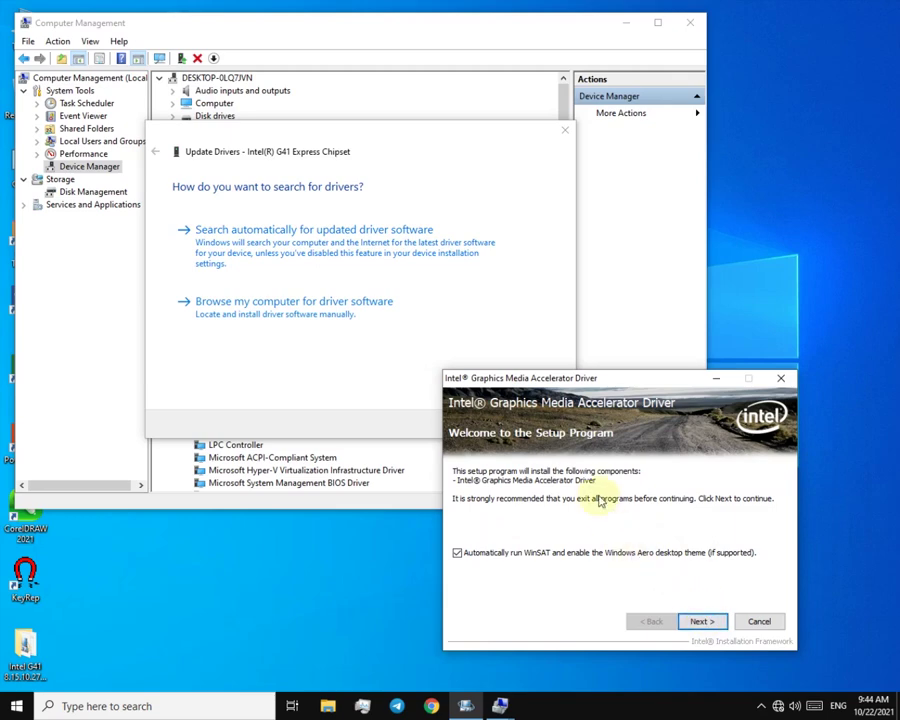
left_click(564, 131)
left_click(690, 22)
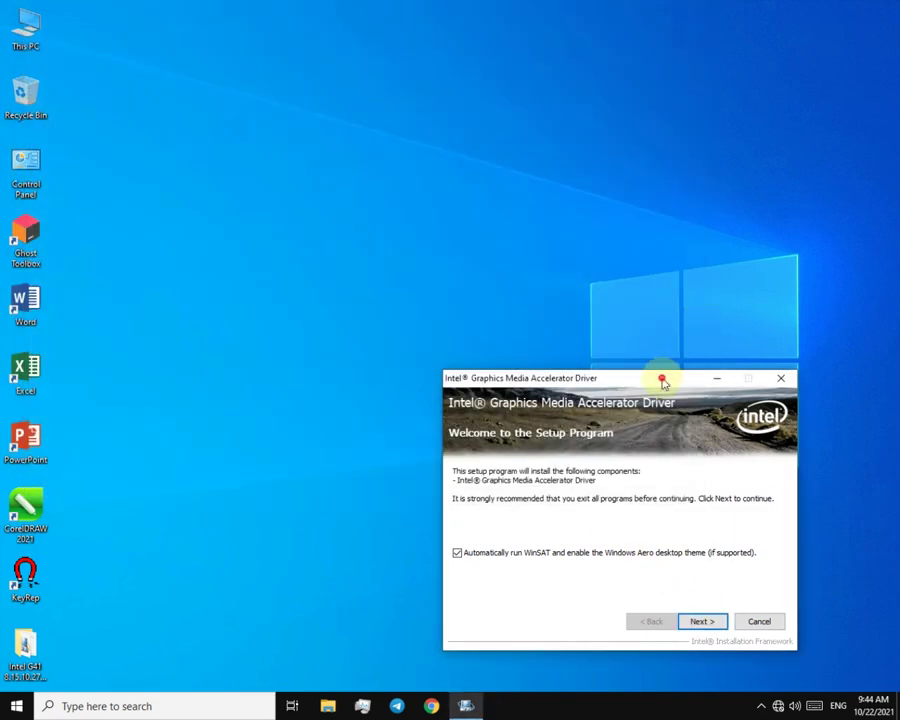
- Continue the Intel Graphics Media Accelerator Driver setup and accept its license agreement
left_click_drag(662, 381, 541, 220)
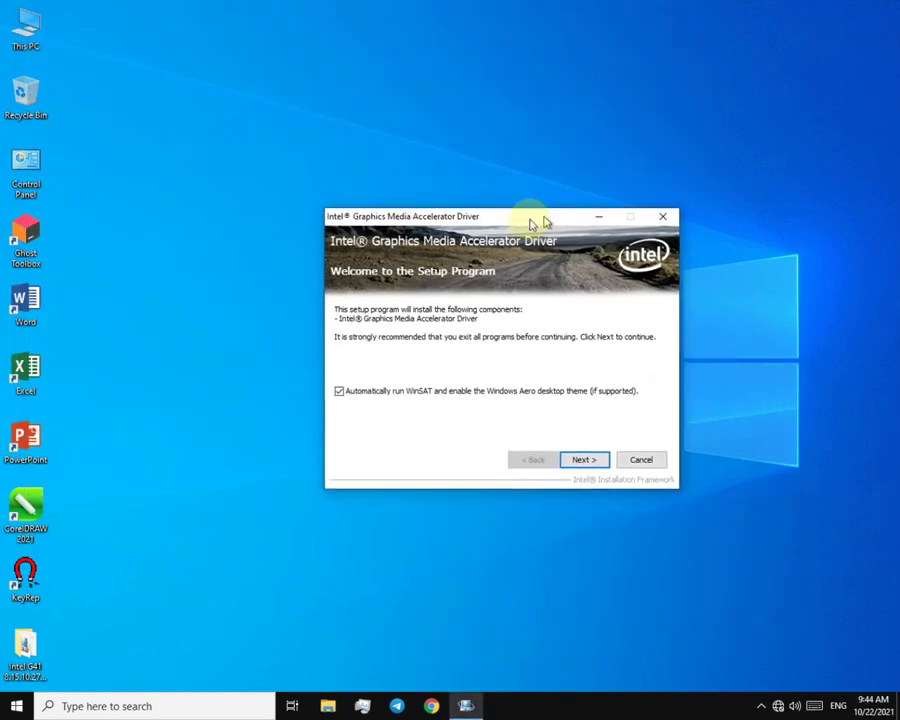
left_click(582, 462)
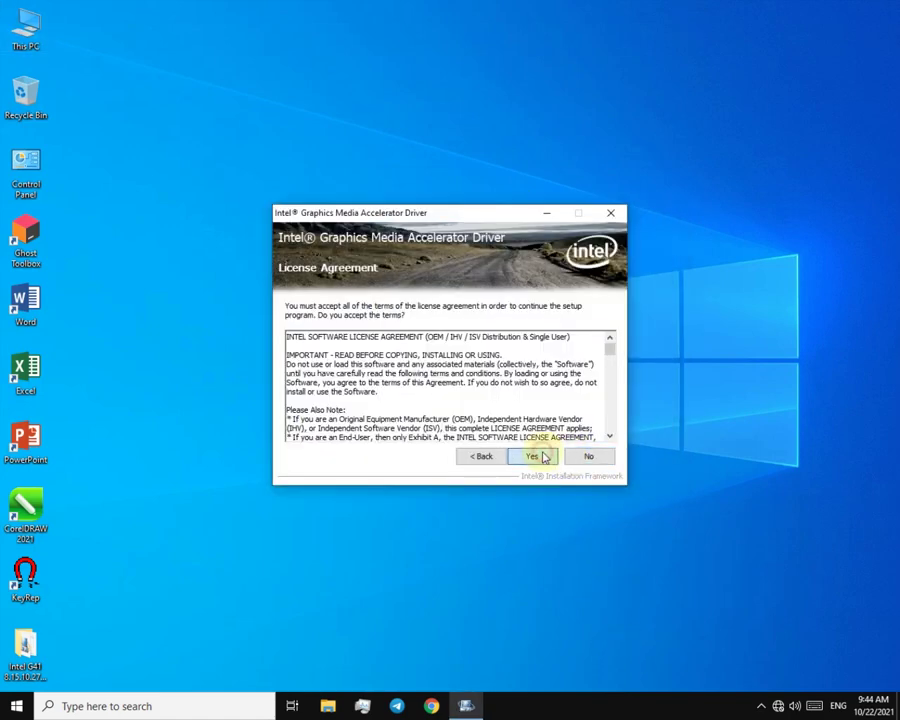
left_click(537, 457)
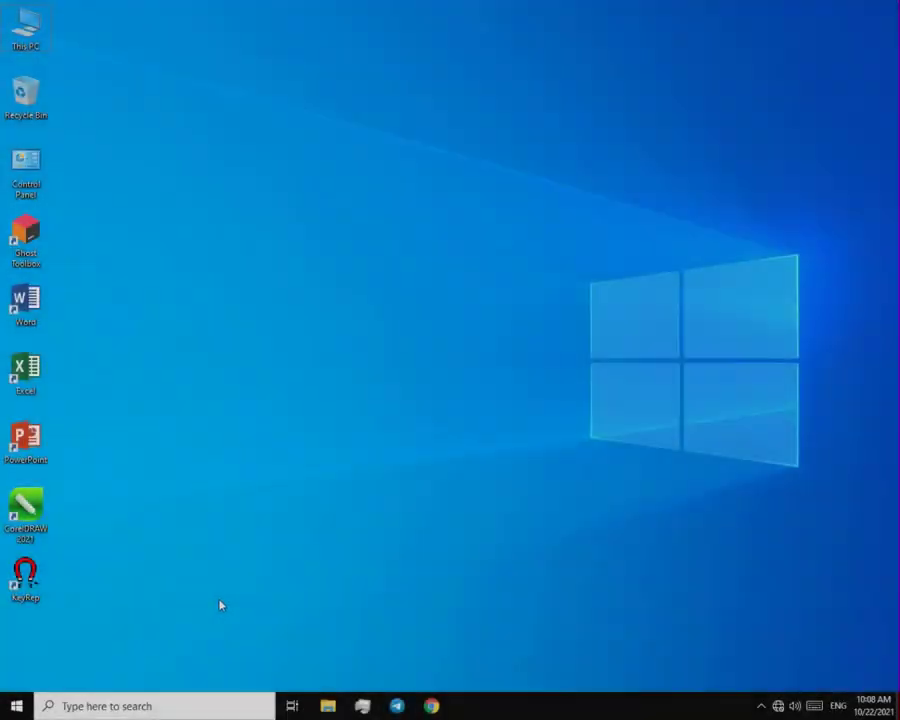
- Launch SCP - Containment Breach and continue past the loading screen to its main menu
key("super")
scroll(345, 530, "down", 3)
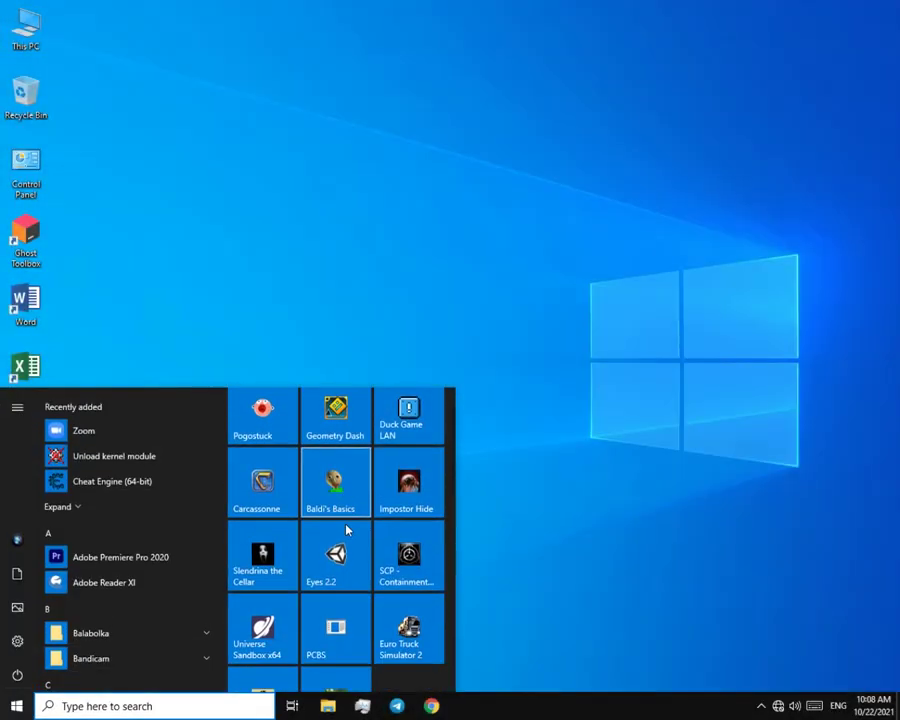
left_click(410, 465)
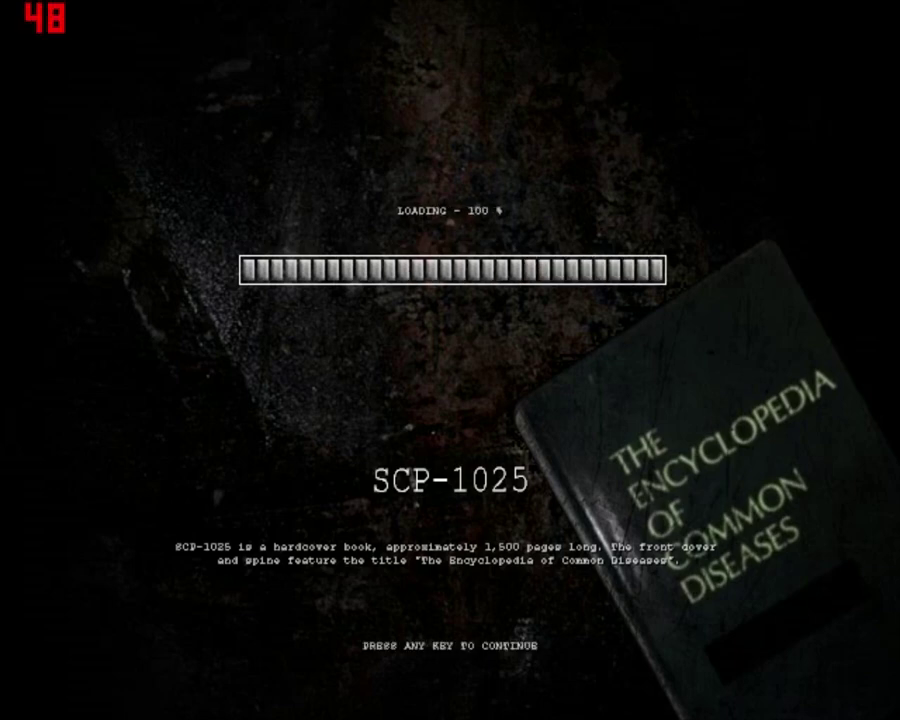
key("Return")
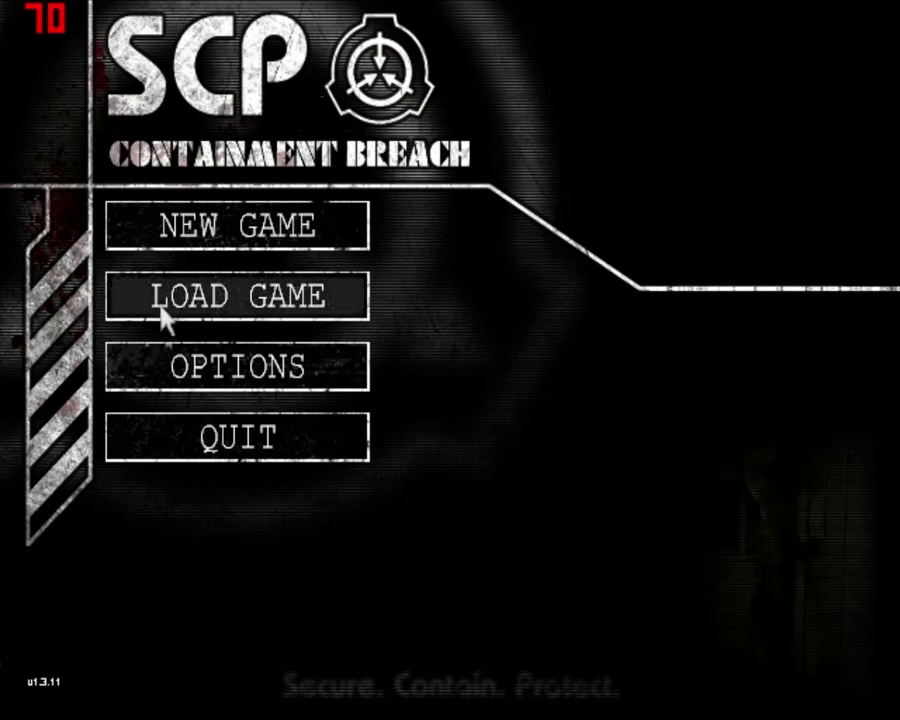
- Load the saved game Test and continue past its loading screen into the game
left_click(321, 300)
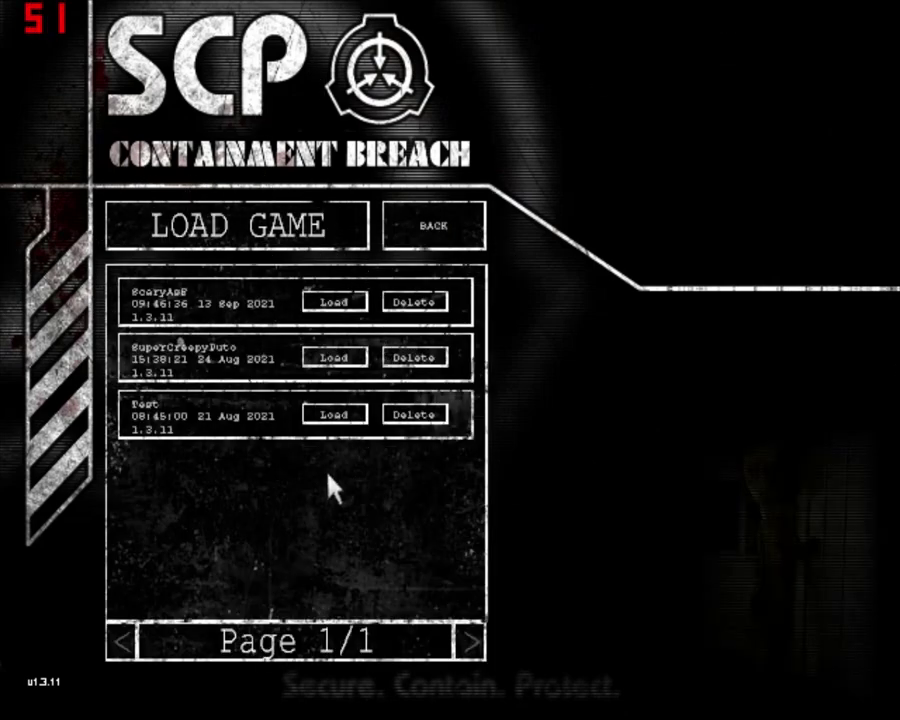
left_click(318, 418)
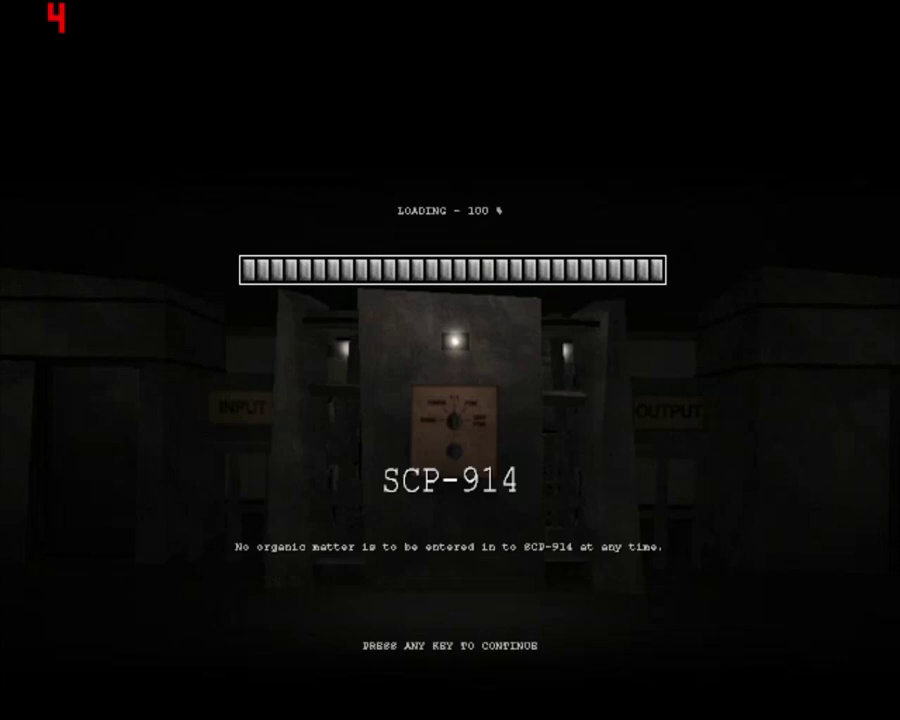
key("Delete")
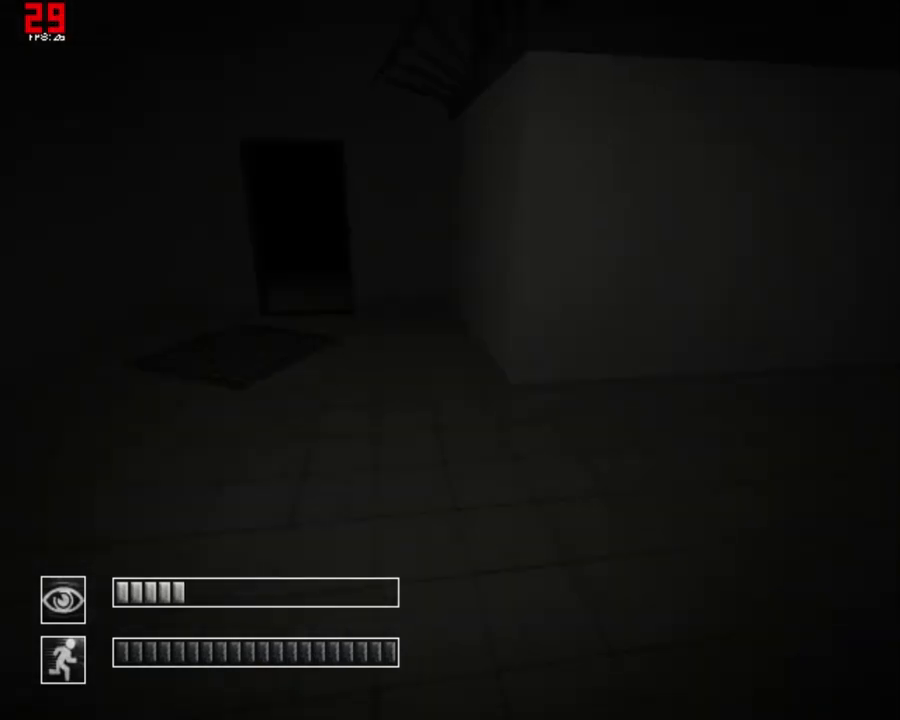
- Walk through the dark doorway into the next room and up to the open door beside the wall monitor
key("w")
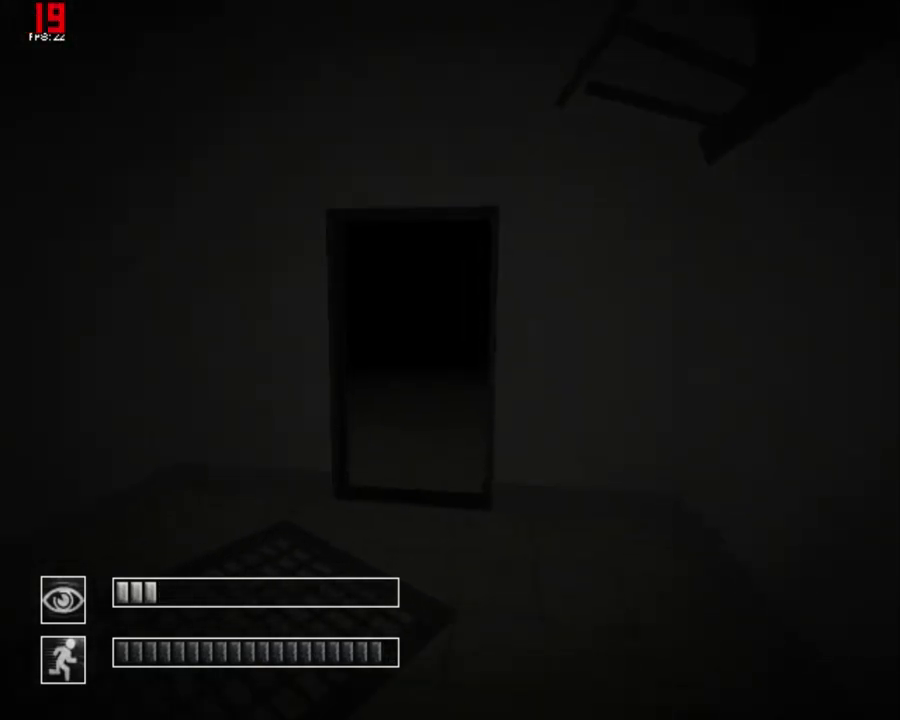
key("shift+w")
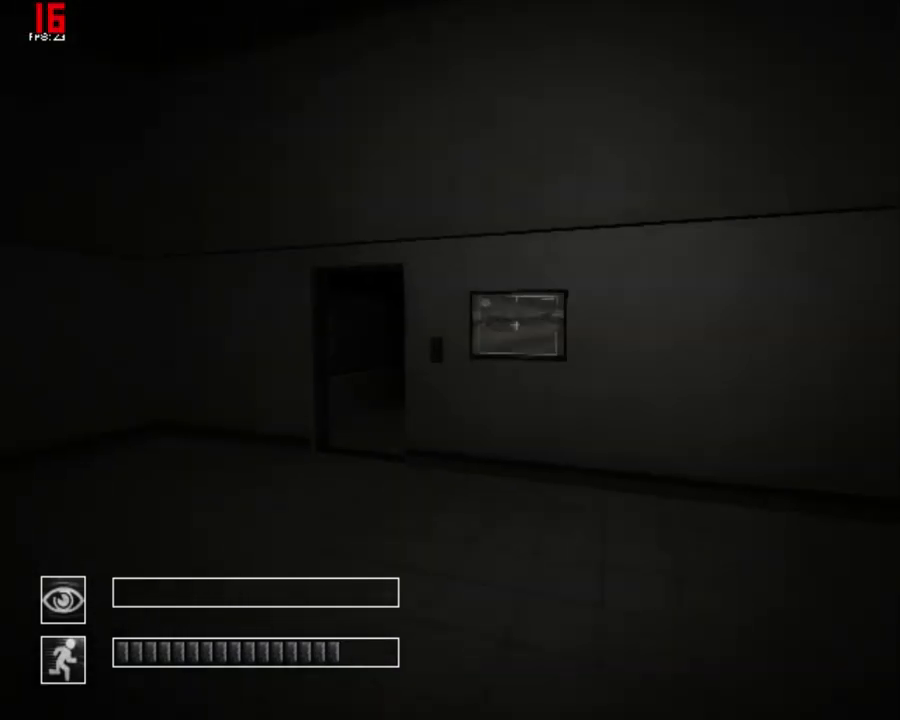
key("s")
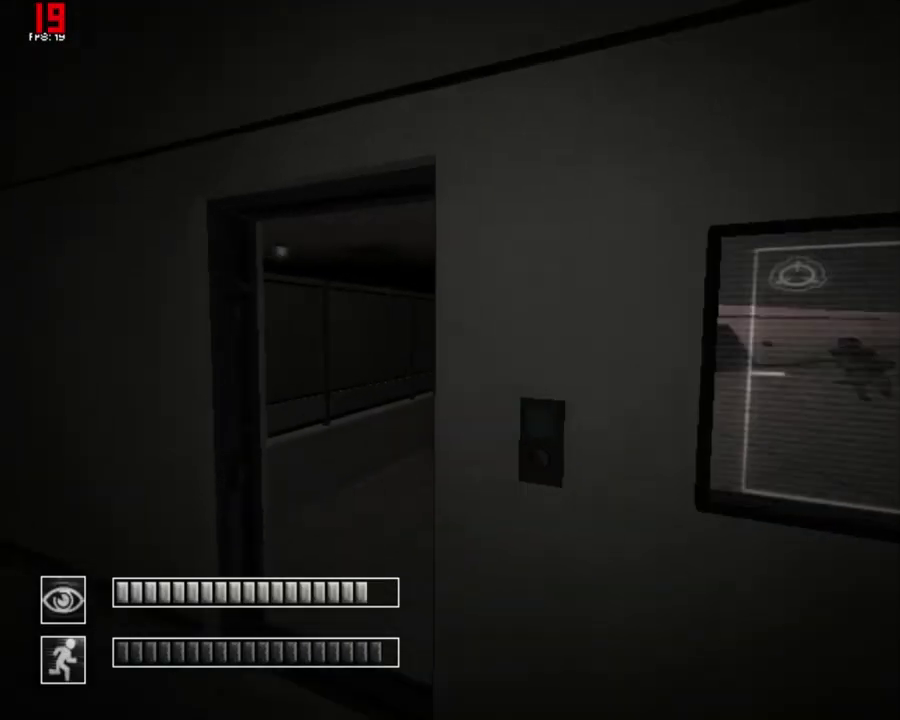
key("w")
key("s")
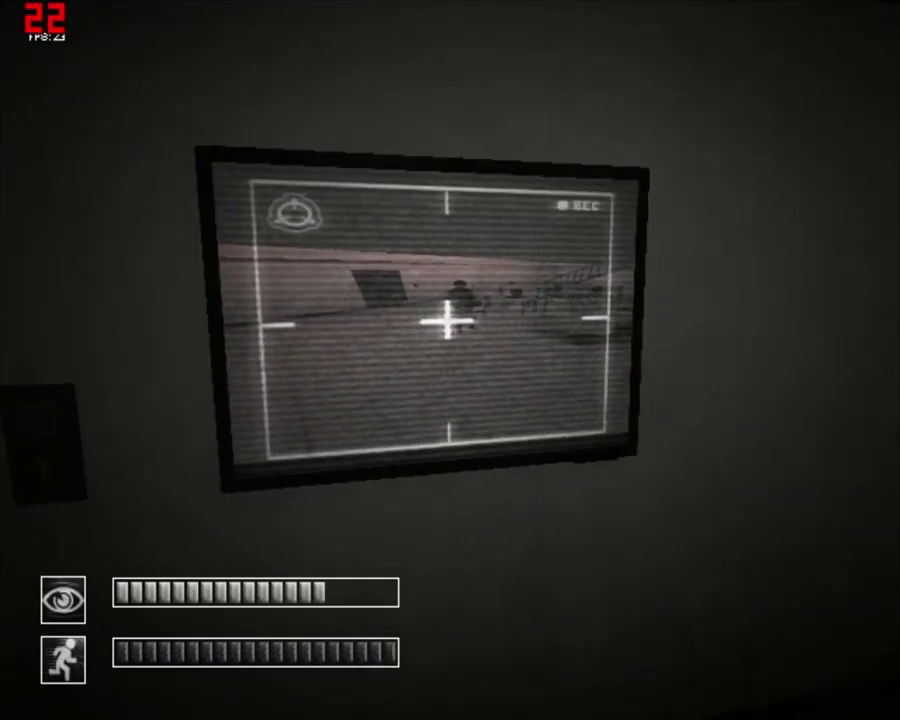
- Run into the office area, blink near SCP-173 until the character dies, and quit to the main menu
key("shift+w")
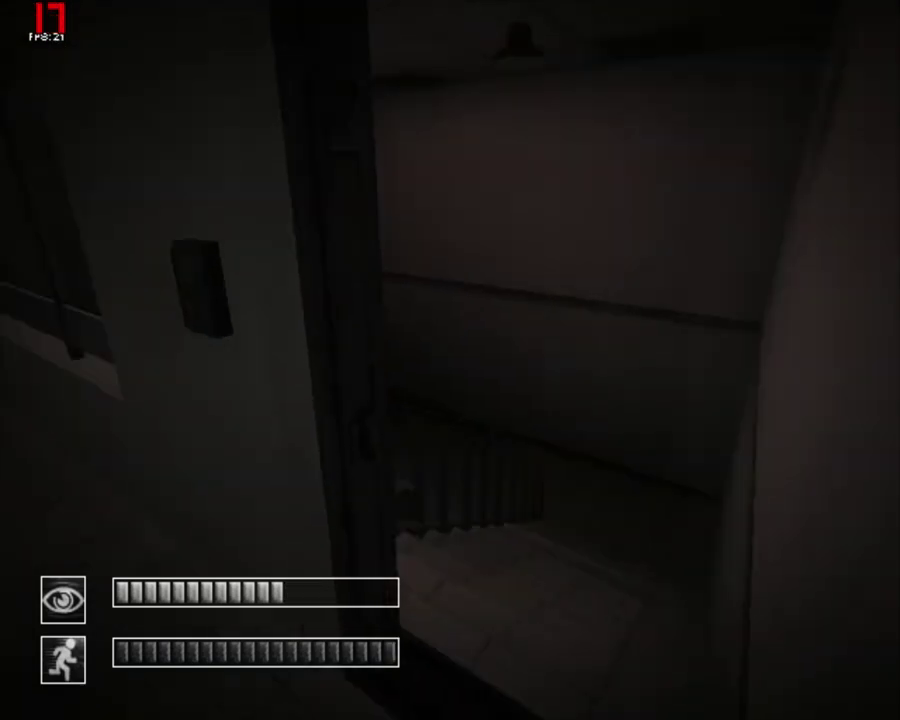
key("shift+w")
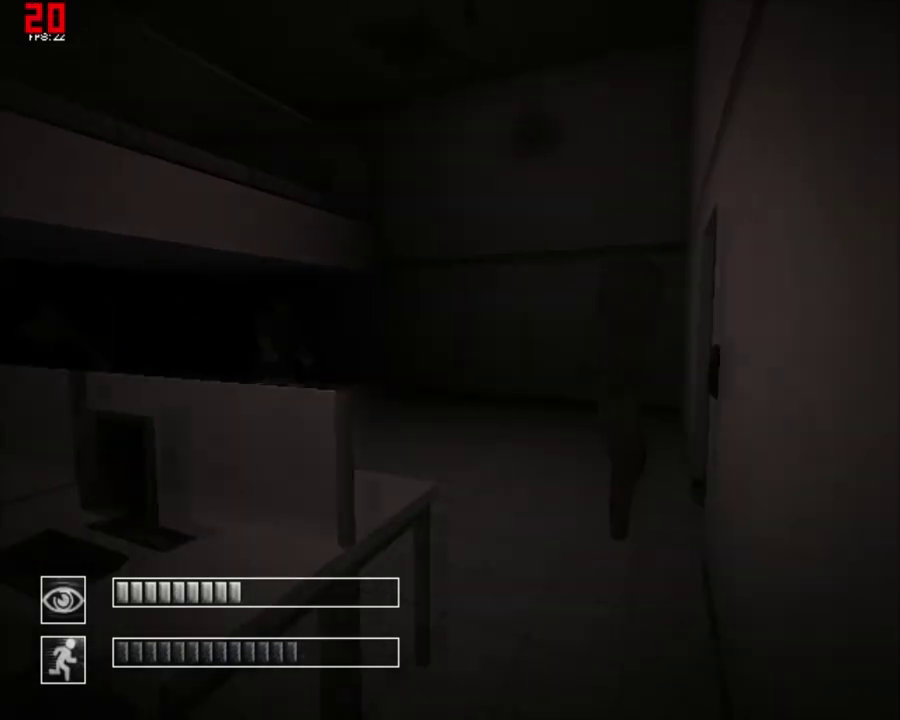
key("space")
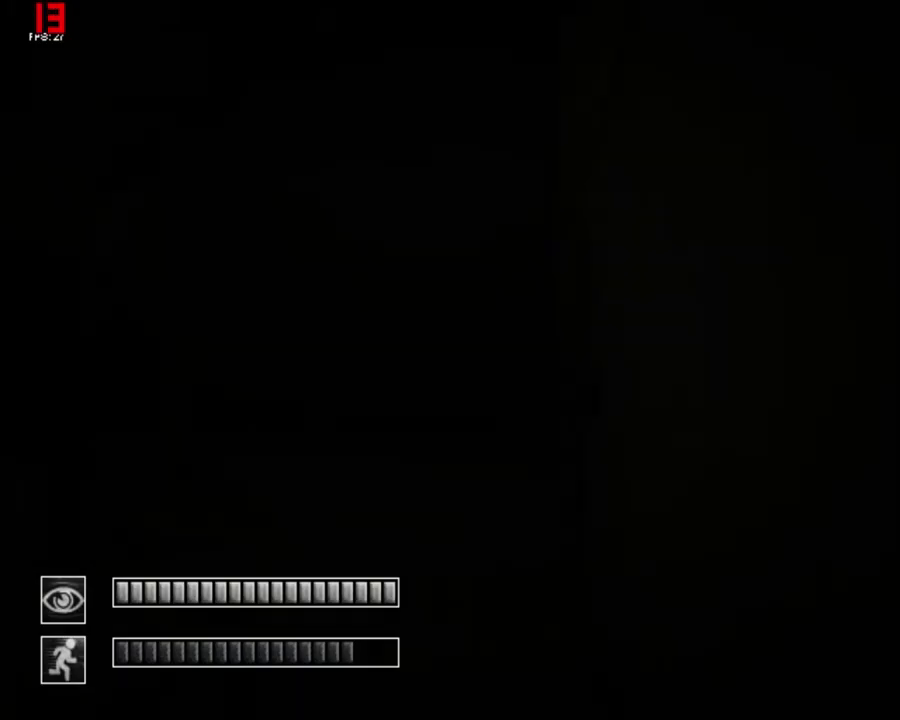
key("shift+w")
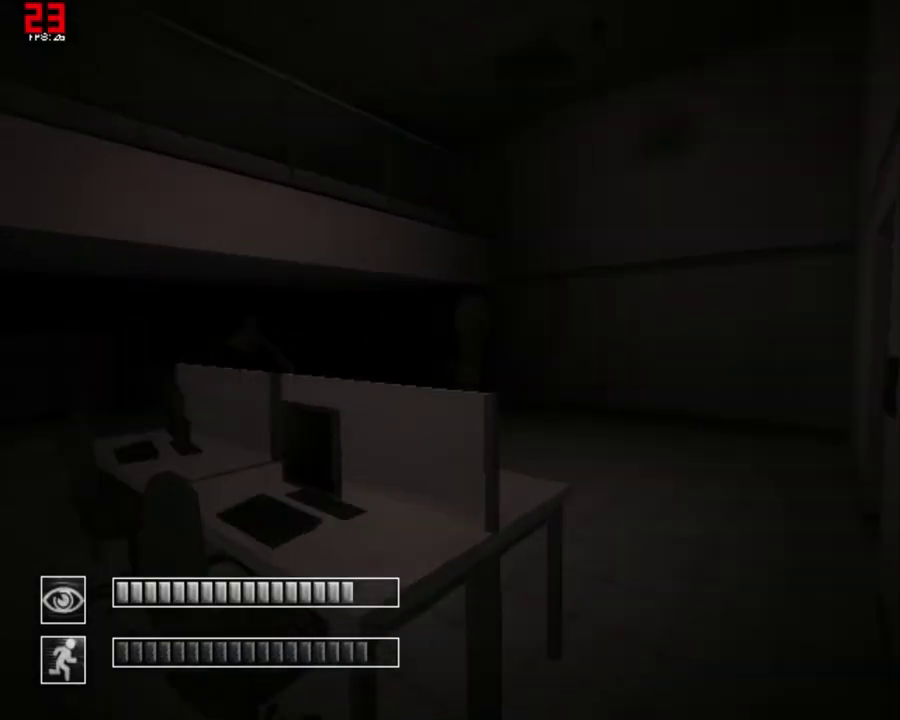
key("w")
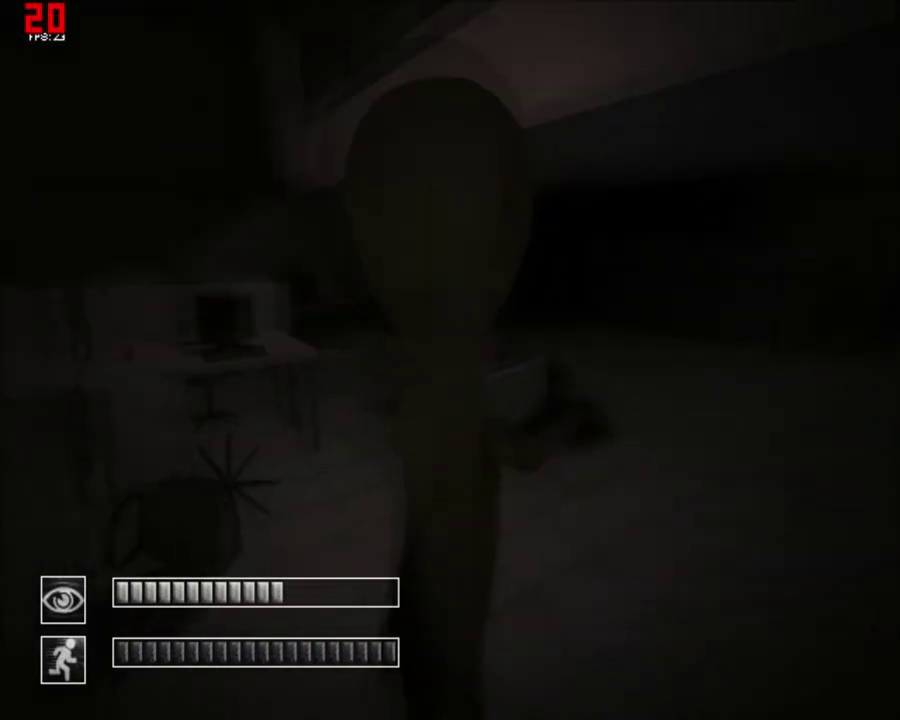
key("space")
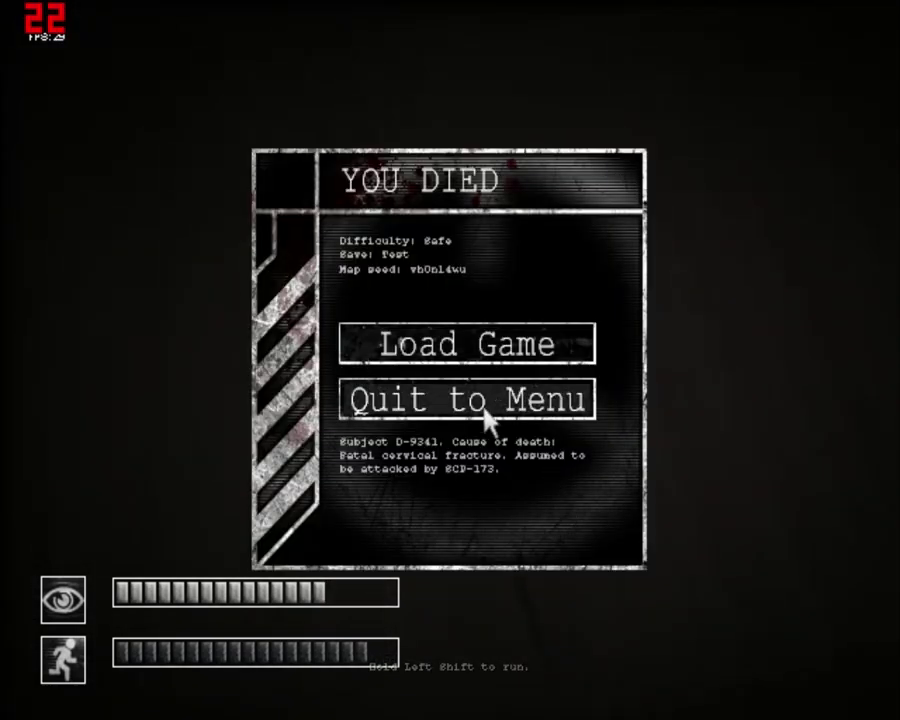
left_click(484, 406)
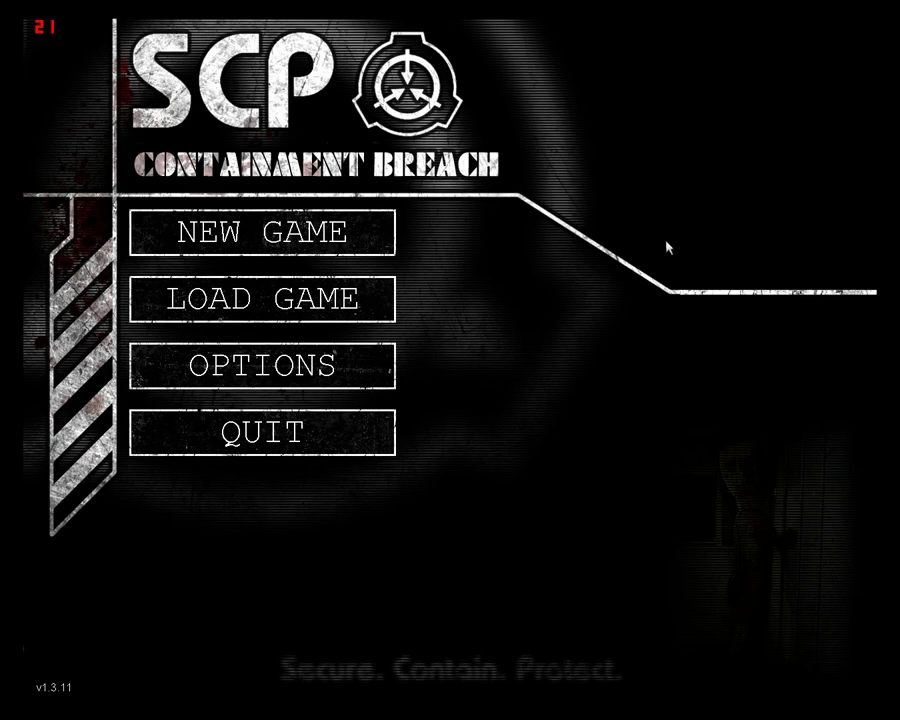
- Review the game's graphics and advanced options, and return to the main menu
left_click(275, 382)
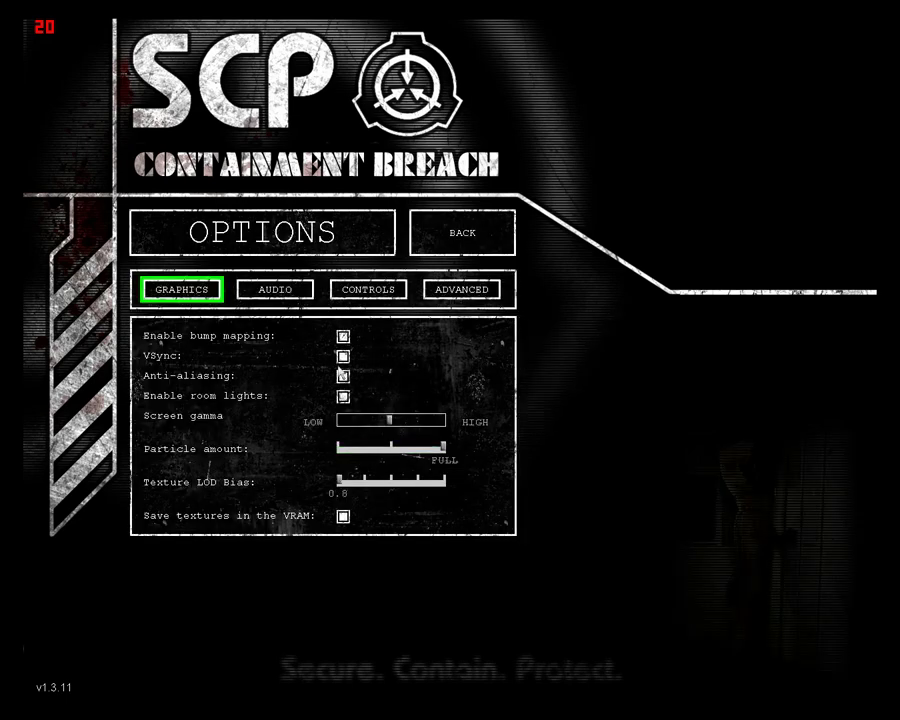
left_click(466, 292)
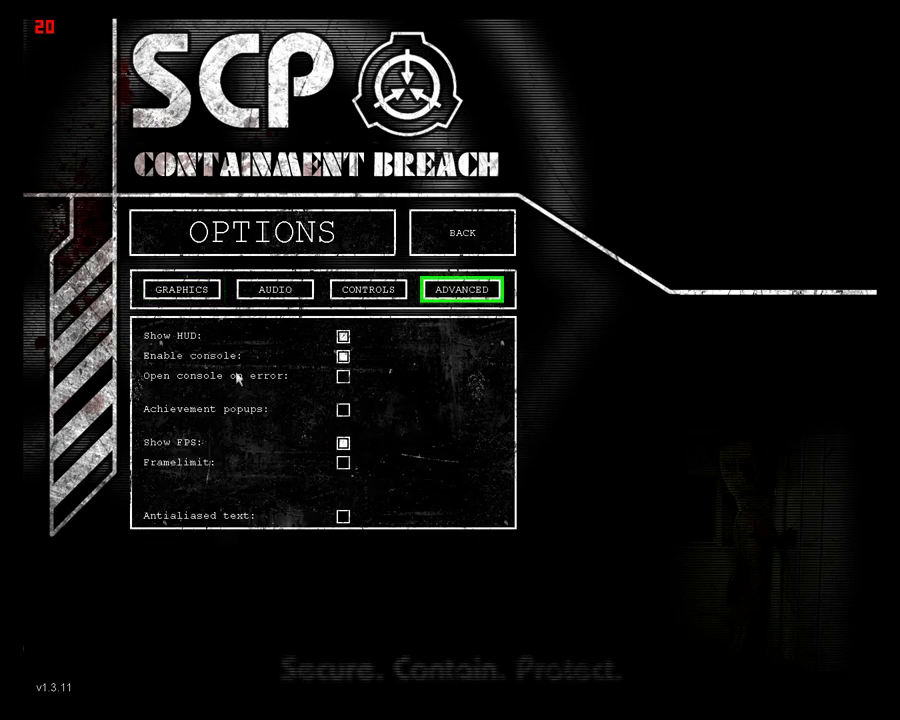
left_click(180, 289)
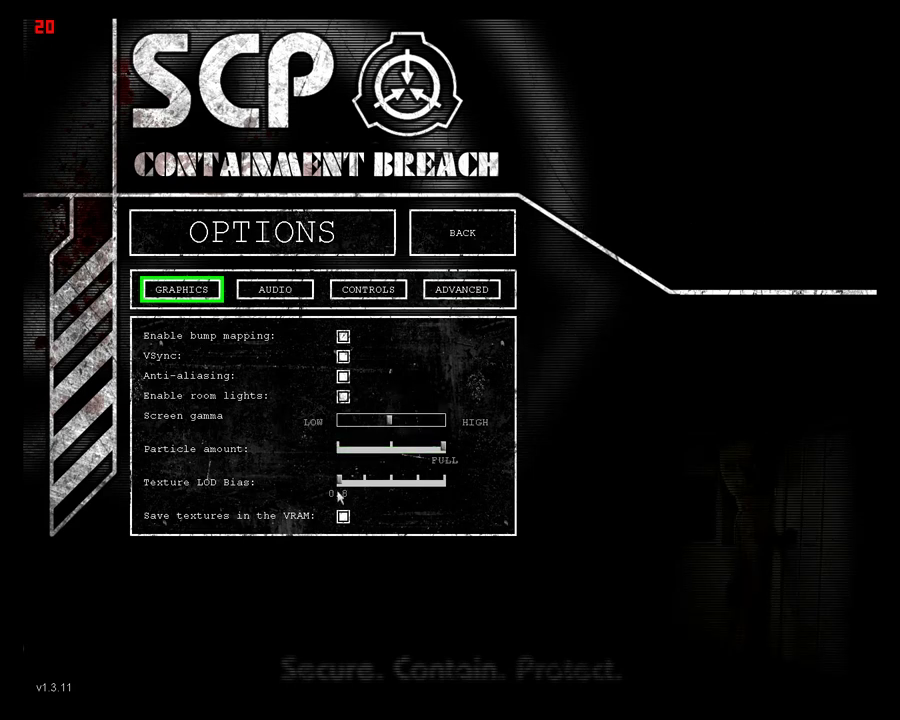
left_click(489, 236)
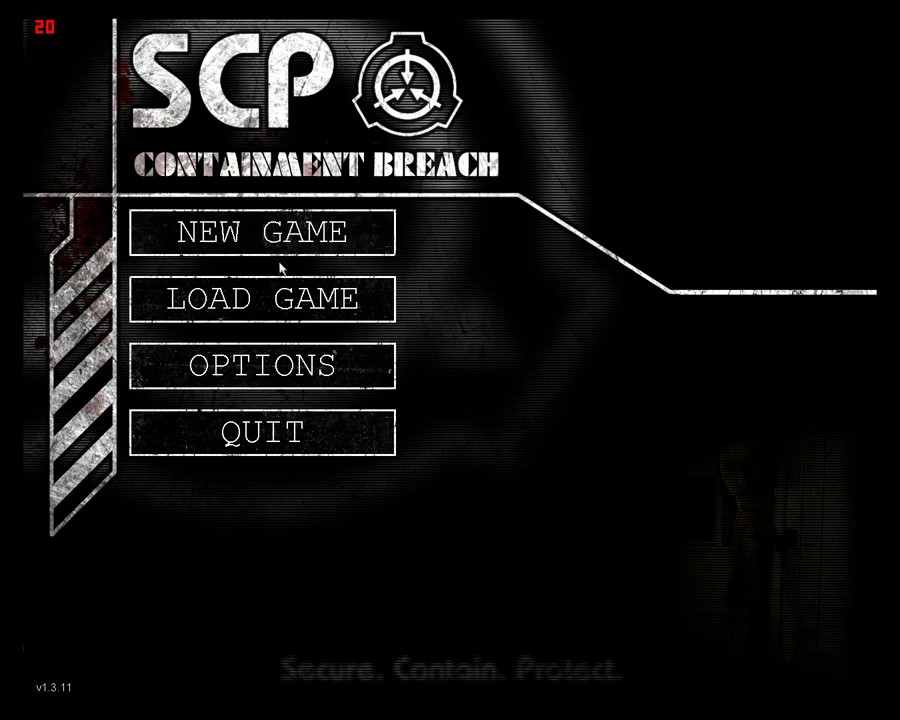
- Load the saved game Test from the main menu and continue past its loading screen
left_click(278, 296)
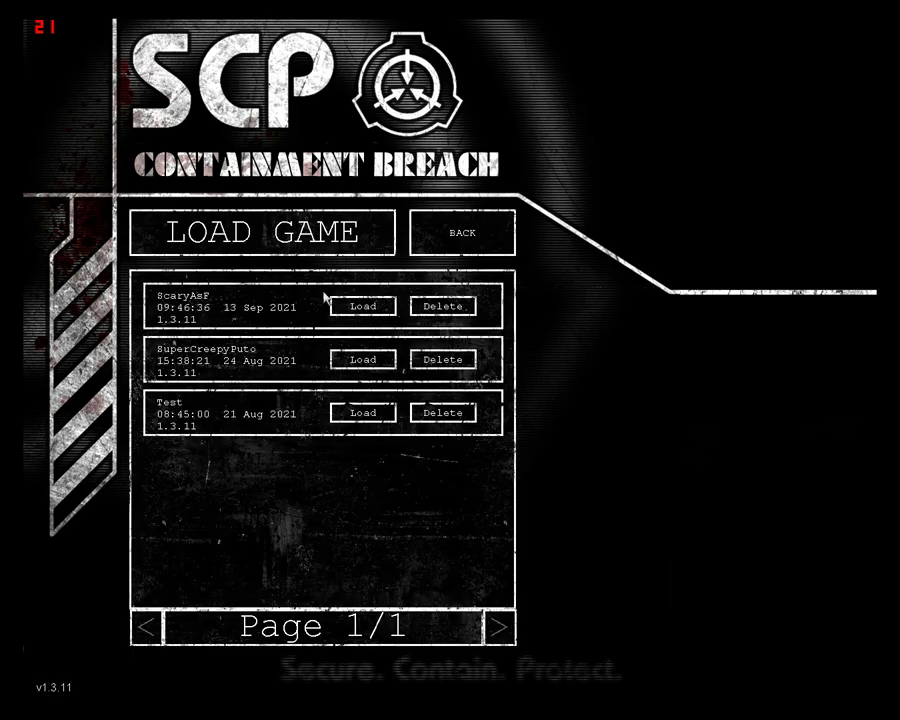
left_click(346, 415)
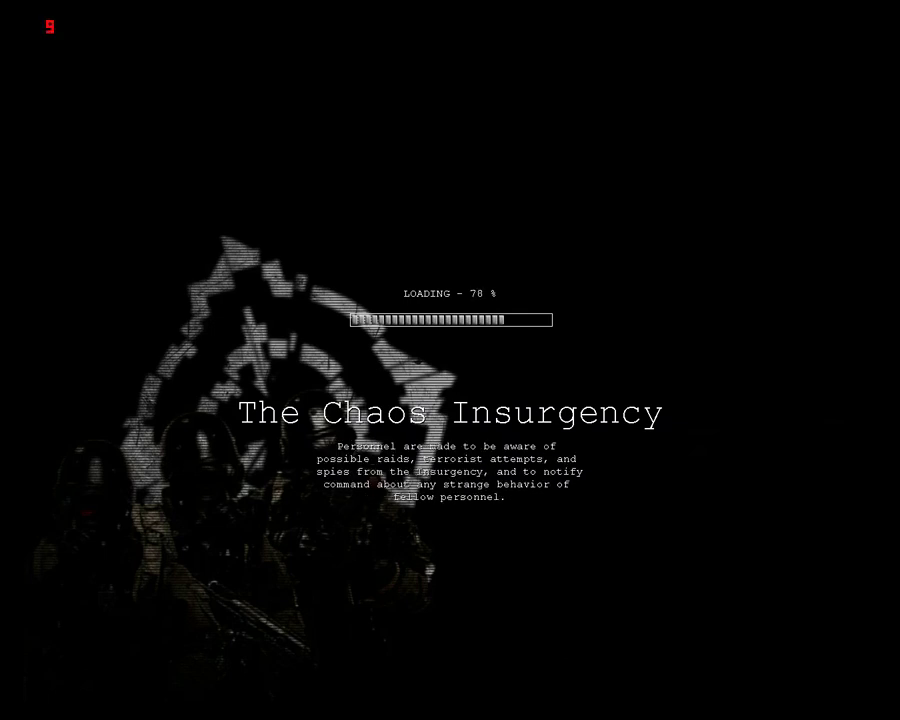
key("Return")
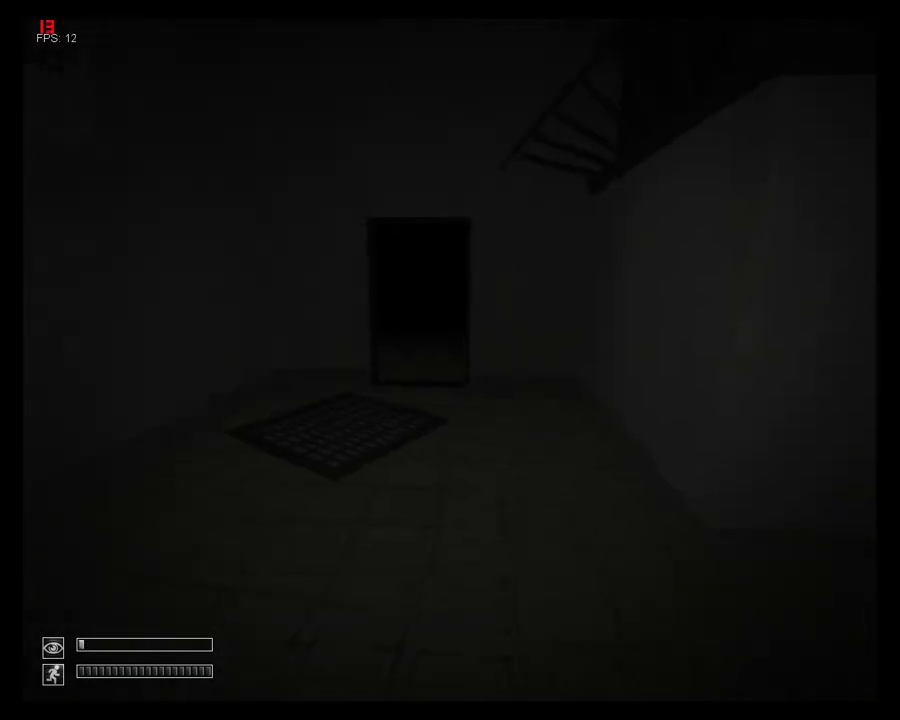
- Run through the dark doorway and walk around the room with the wall monitor to test the game
key("w")
key("shift+w")
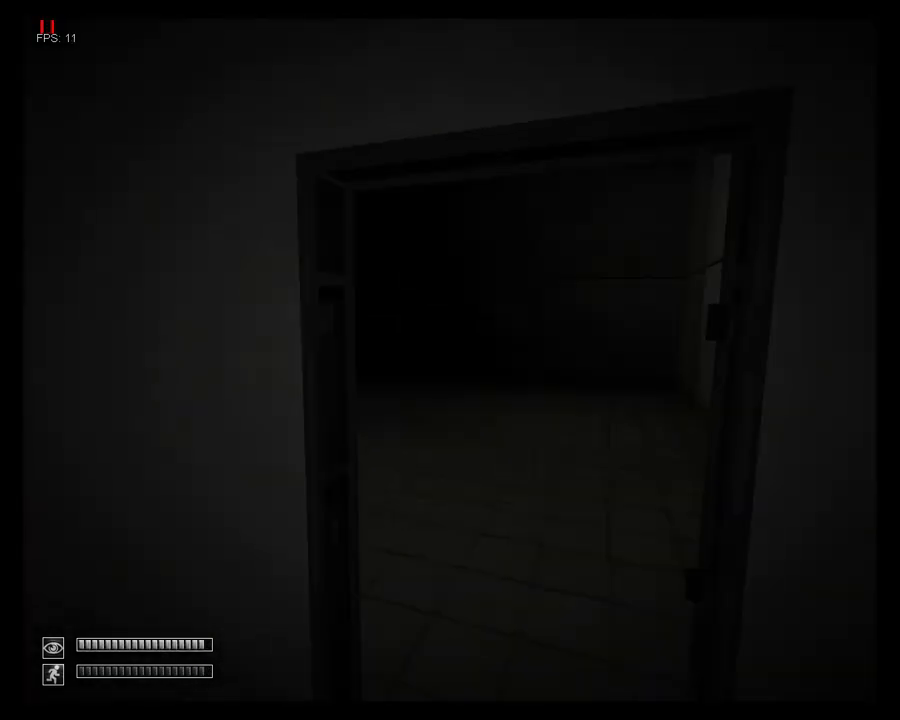
key("w")
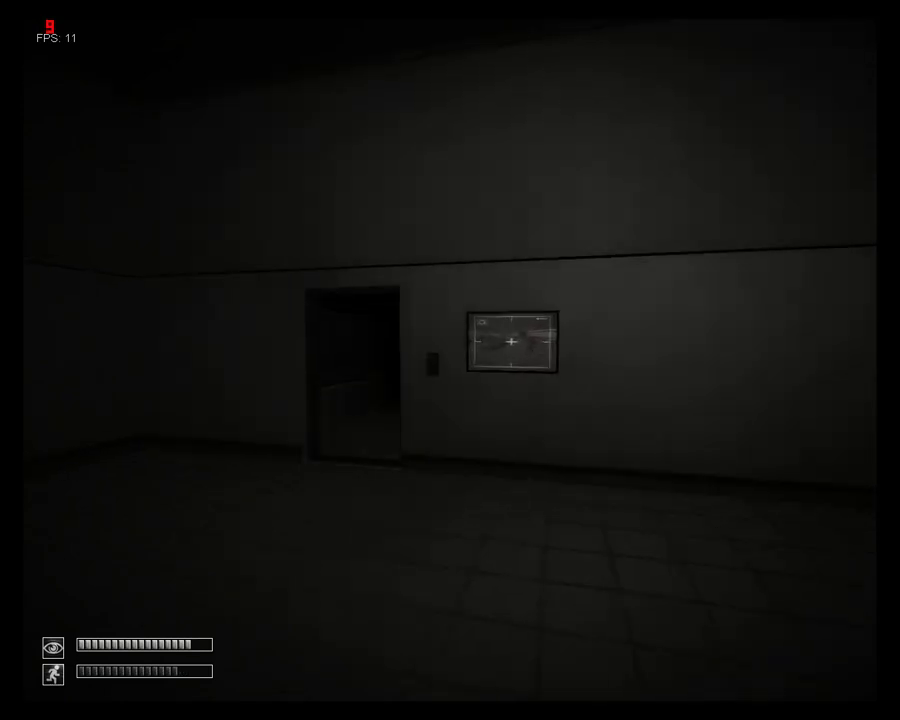
key("w")
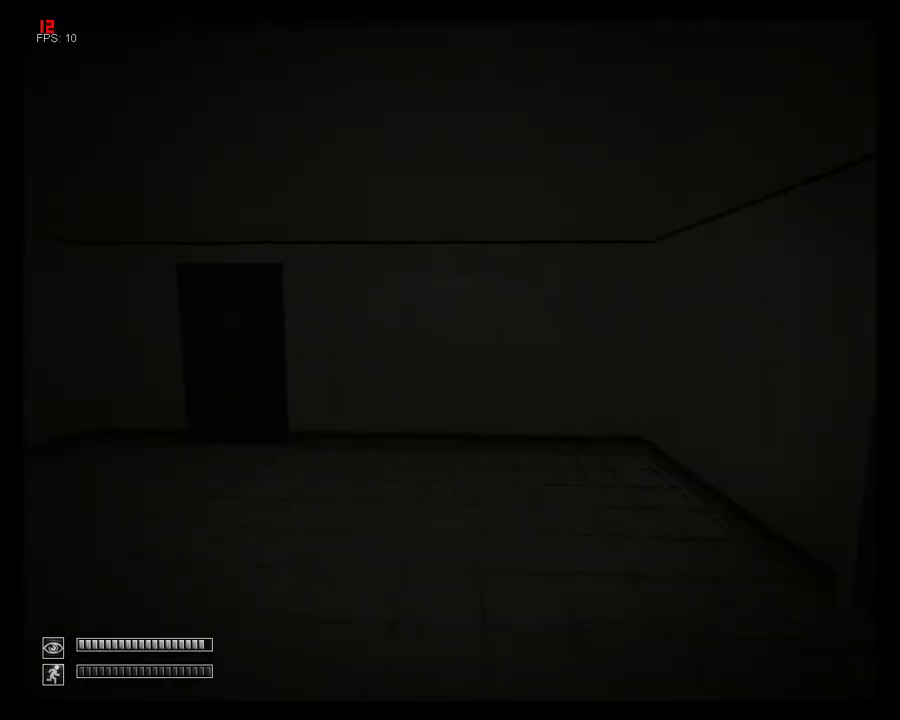
- Pause the game and disable VSync, anti-aliasing and room lights in its graphics options
key("Escape")
left_click(496, 455)
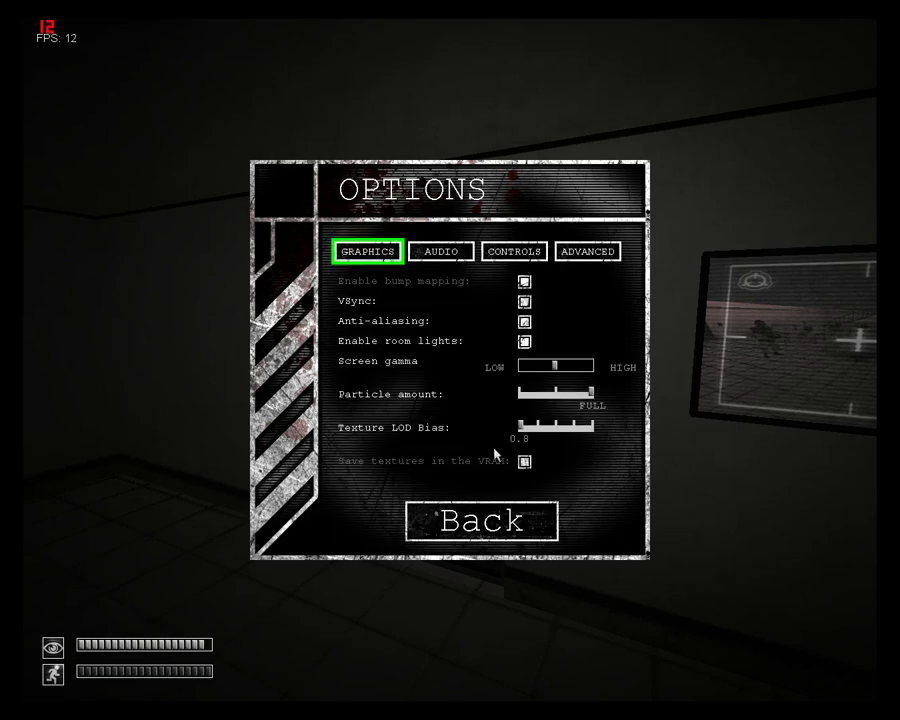
left_click(525, 301)
left_click(527, 323)
left_click(525, 342)
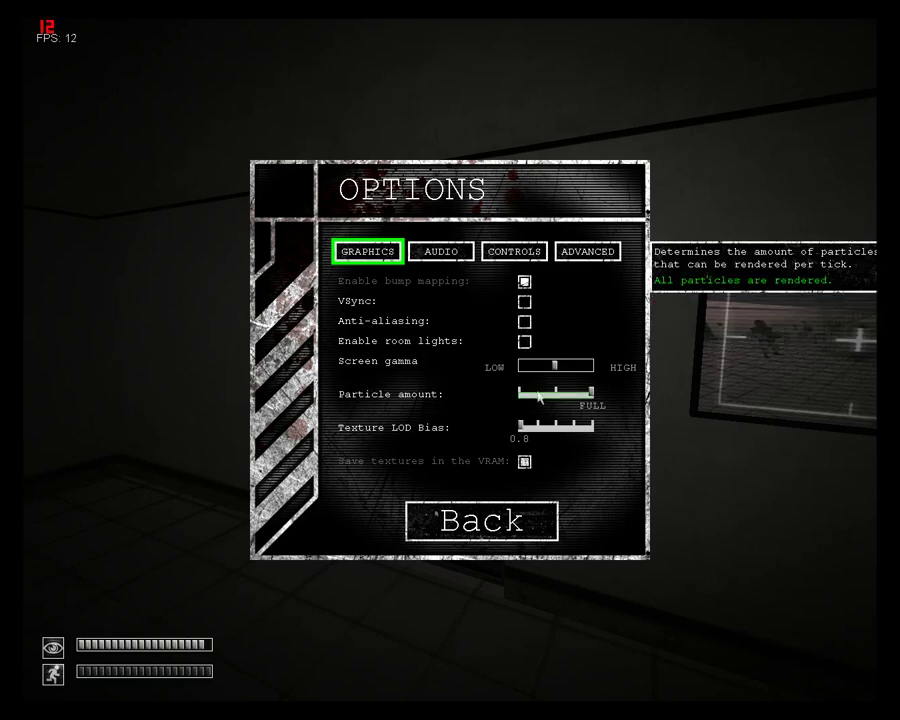
- Set the particle amount to Minimal and the texture LOD bias to -0.8, and return to the pause menu
left_click_drag(527, 396, 436, 399)
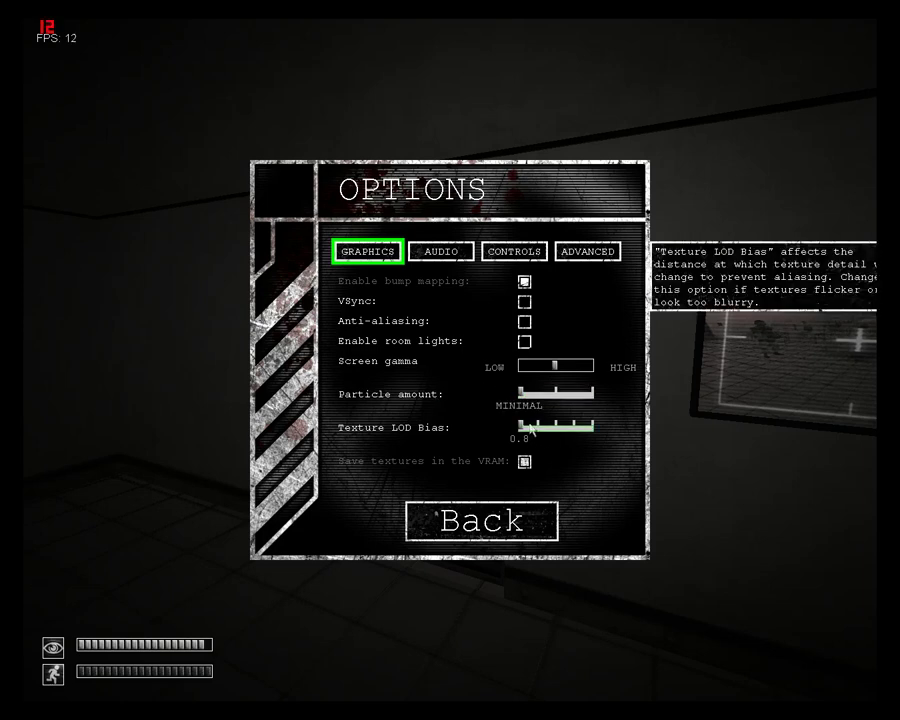
left_click_drag(530, 429, 556, 428)
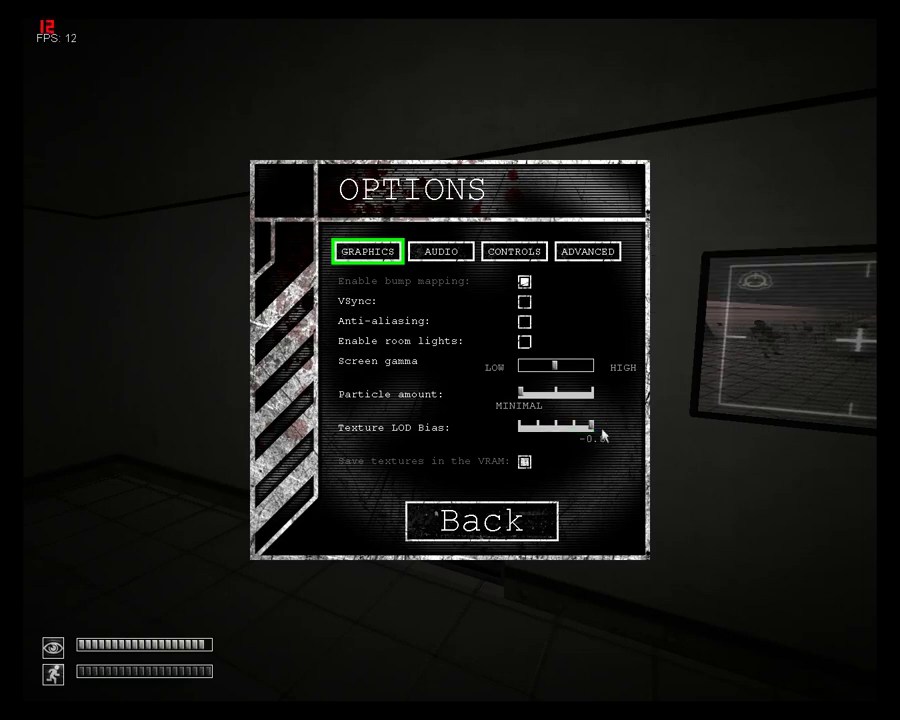
left_click(475, 507)
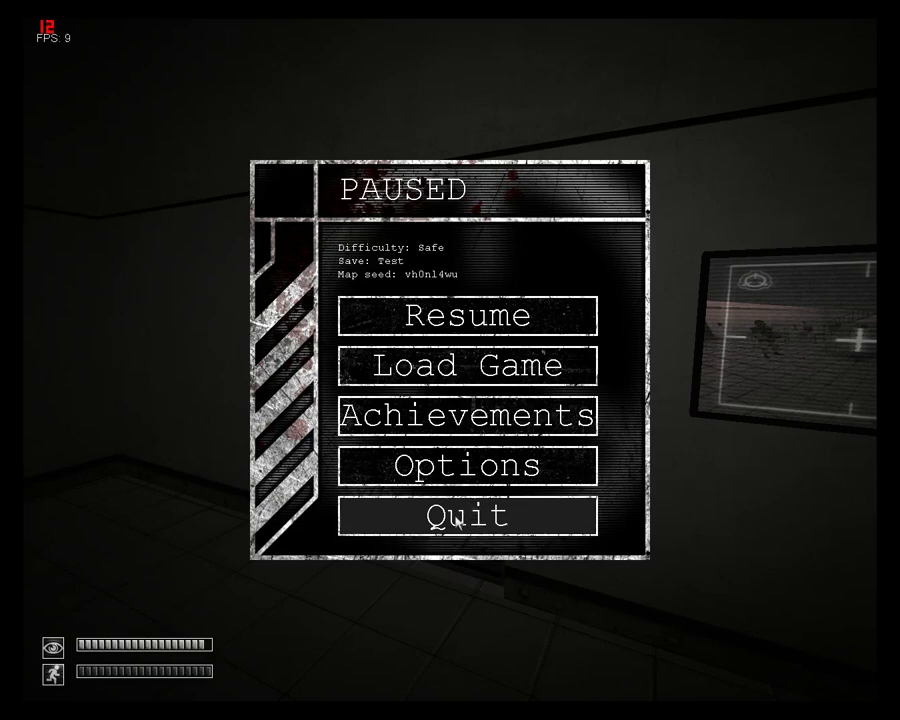
- Quit the current game to the main menu and disable bump mapping in the graphics options
left_click(457, 522)
left_click(472, 364)
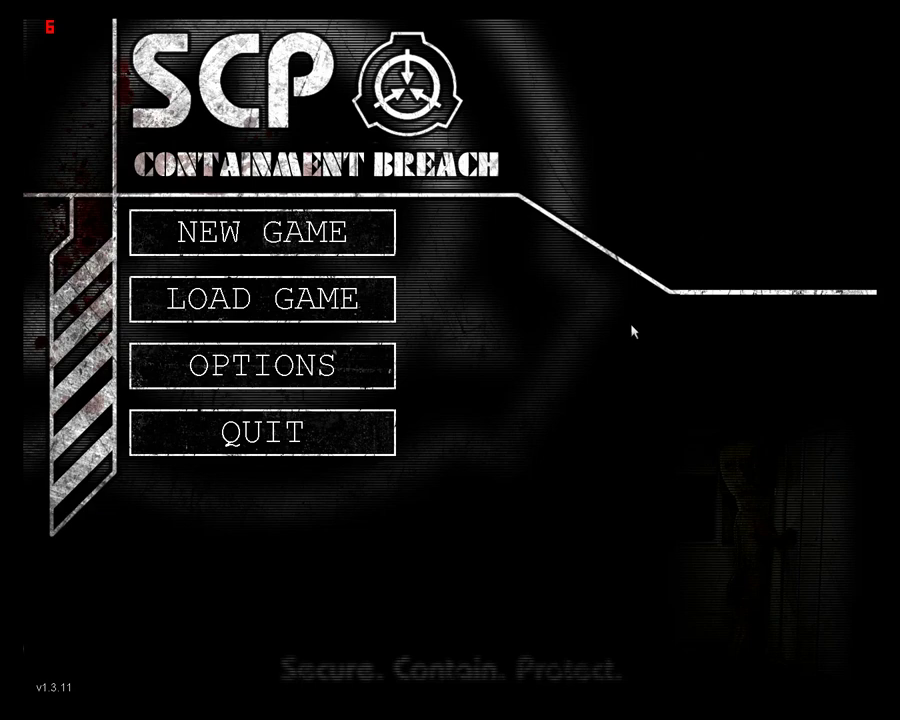
left_click(238, 362)
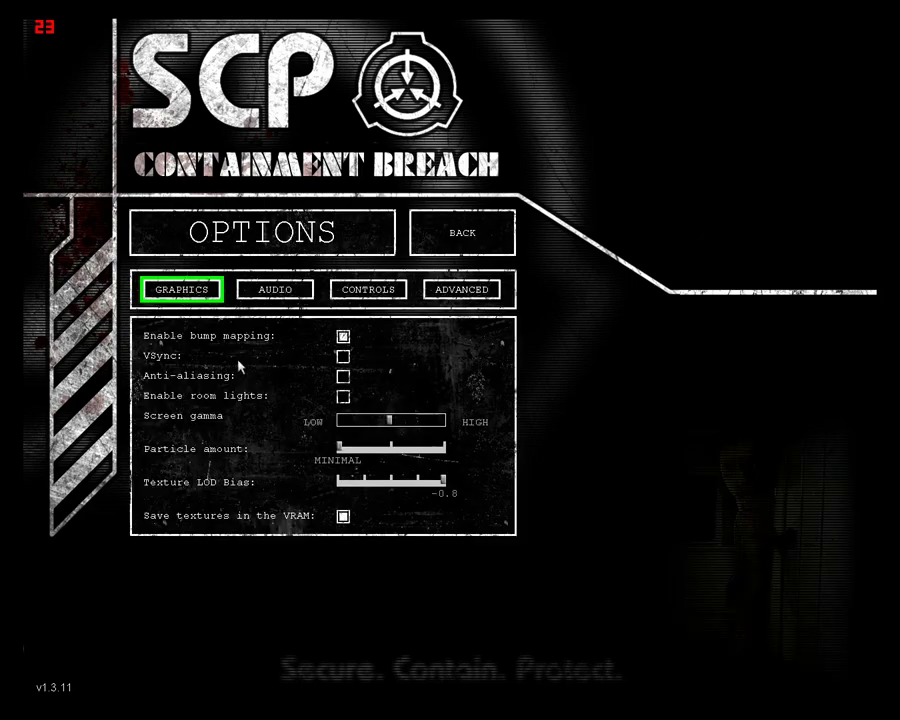
left_click(343, 336)
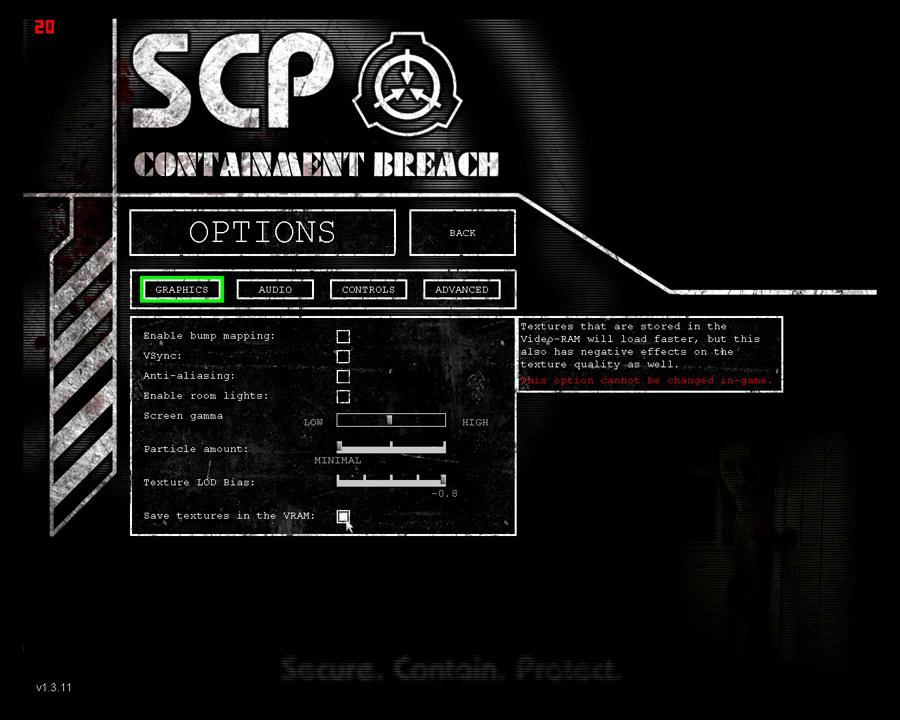
key("Escape")
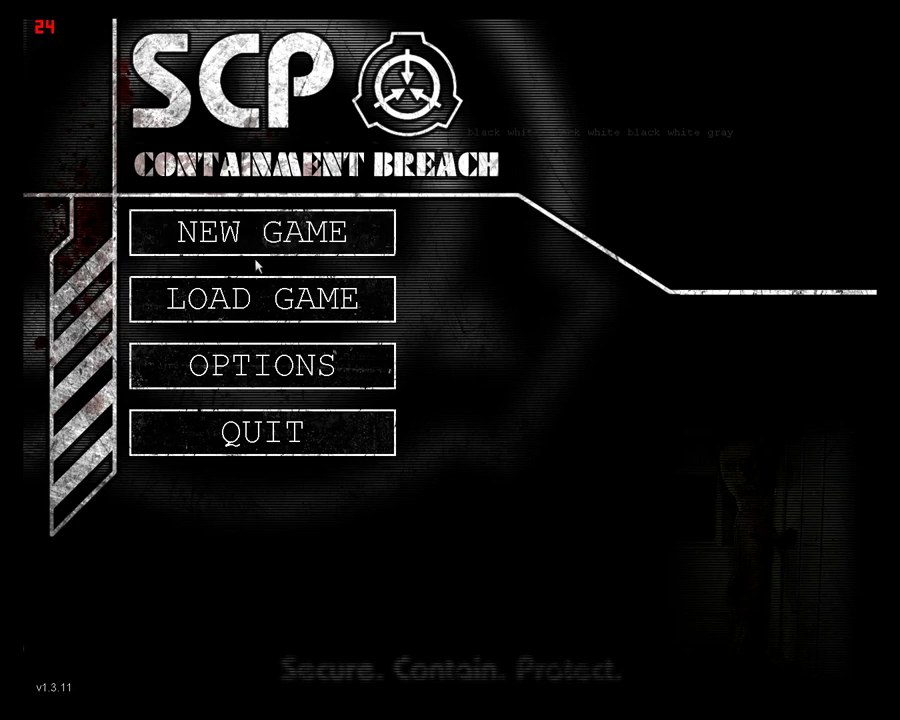
- Load the saved game Test and continue past the loading screen
left_click(267, 306)
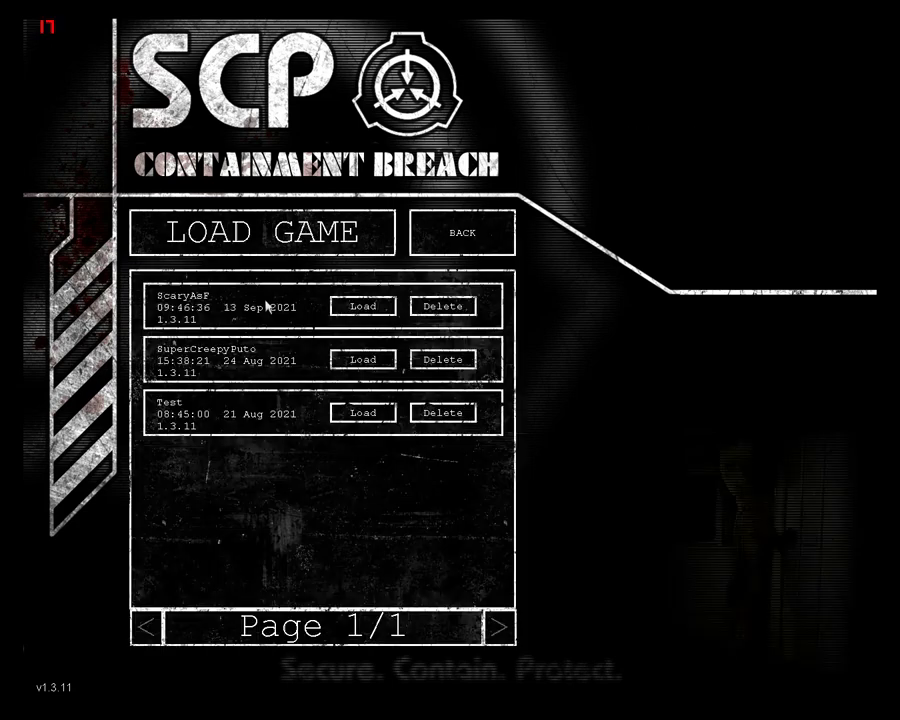
left_click(354, 410)
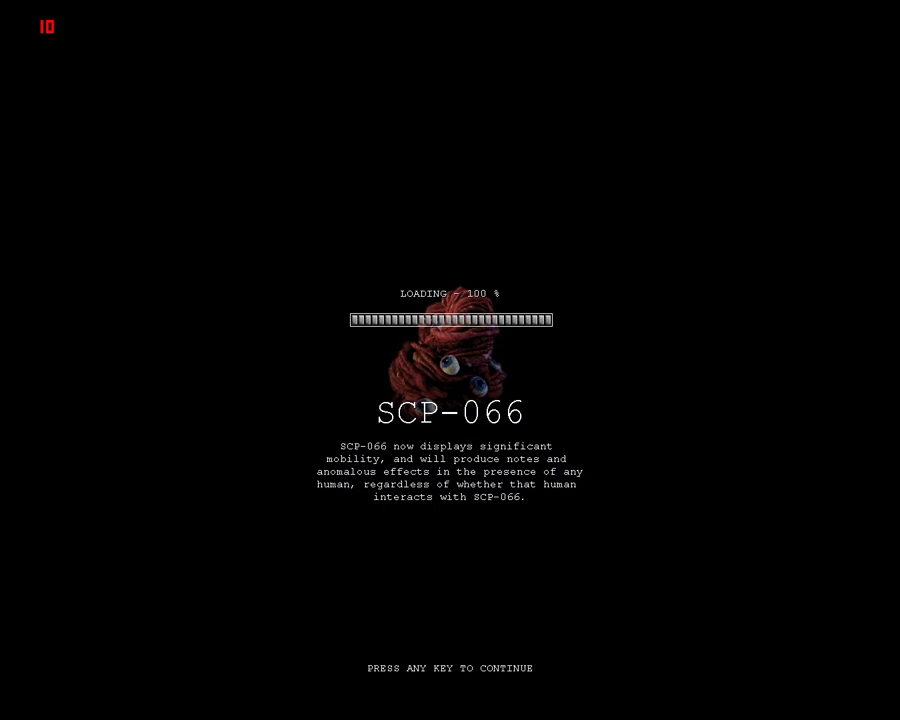
key("Delete")
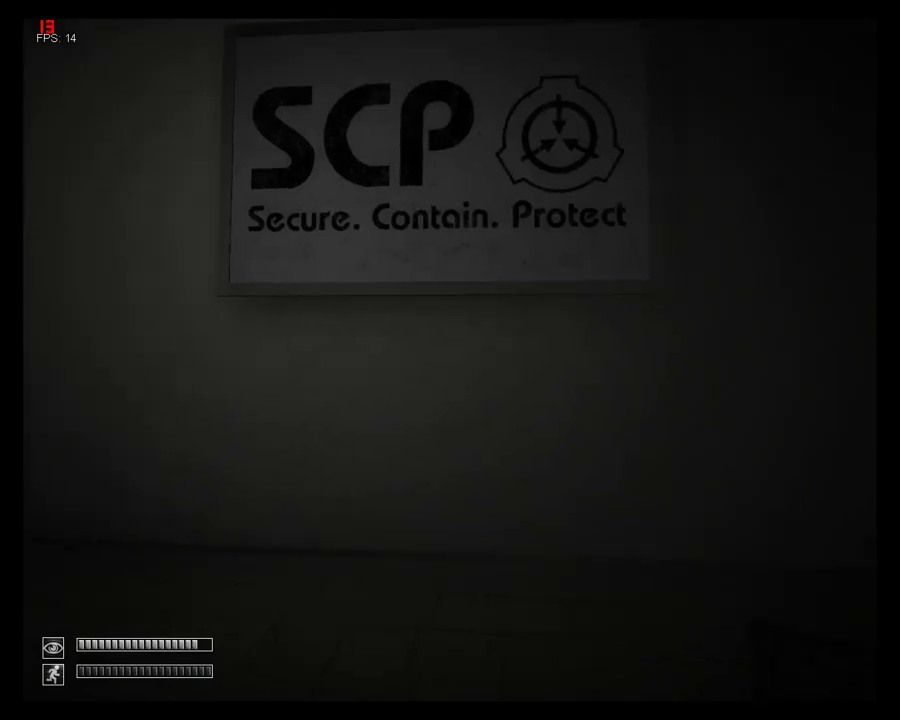
- Walk through the dark doorway and around the room with the wall monitor to test performance without bump mapping
key("w")
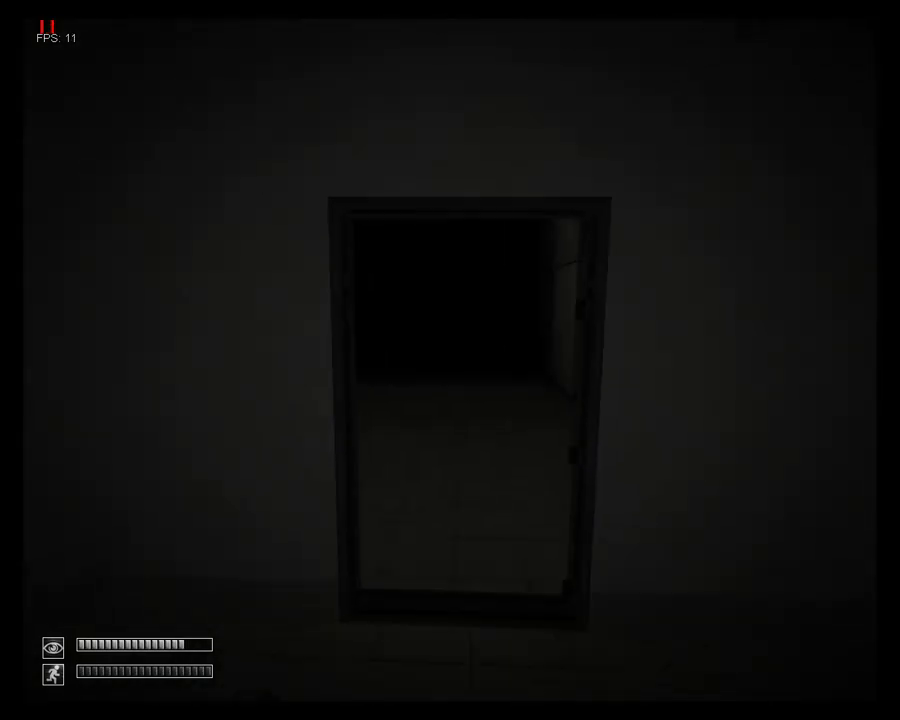
key("w")
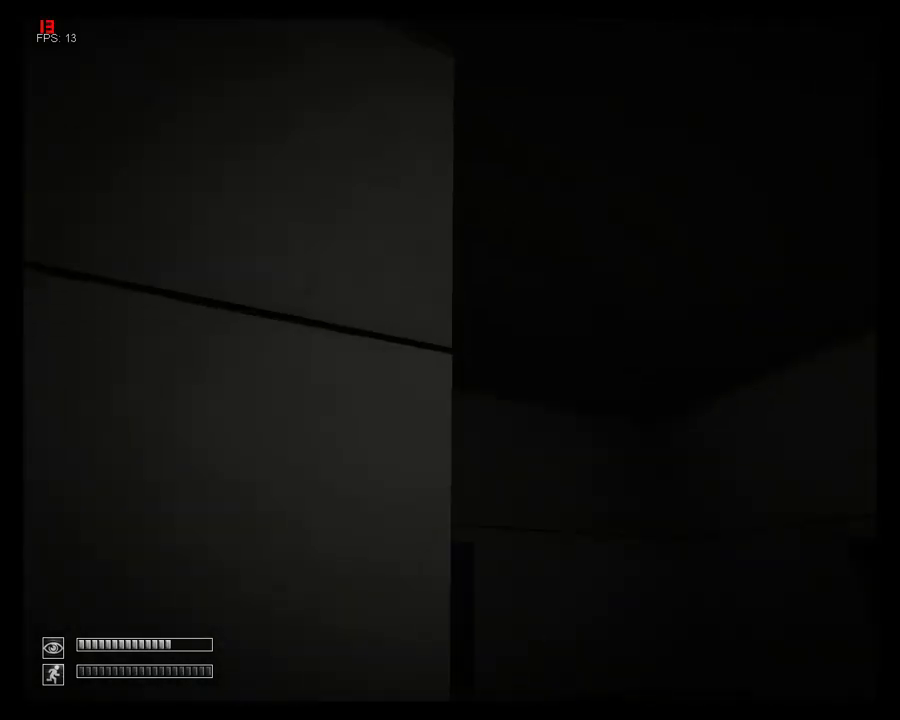
key("w")
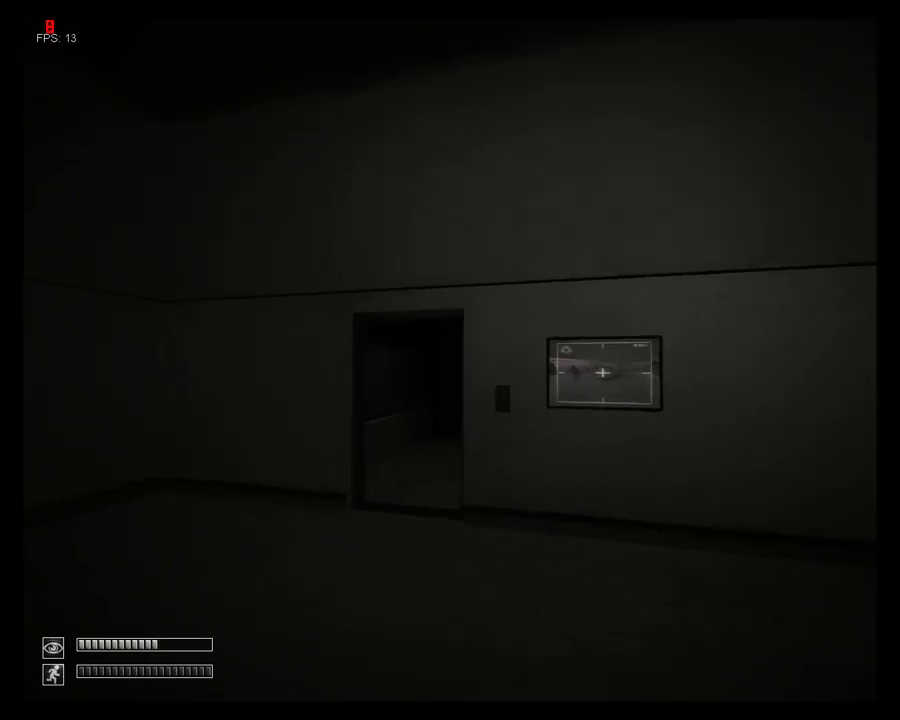
key("w")
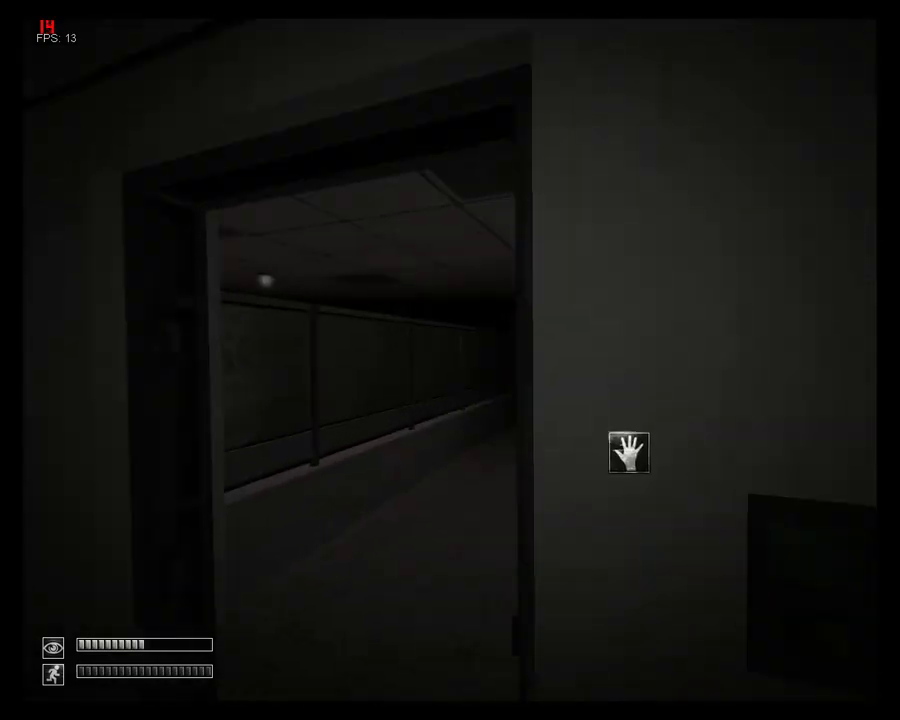
key("w")
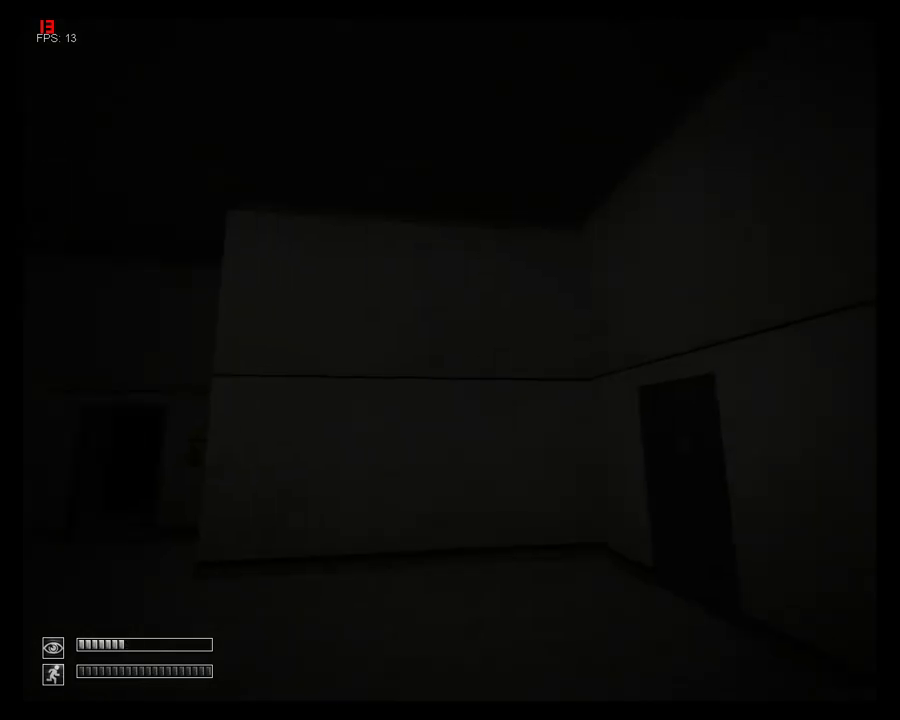
key("w")
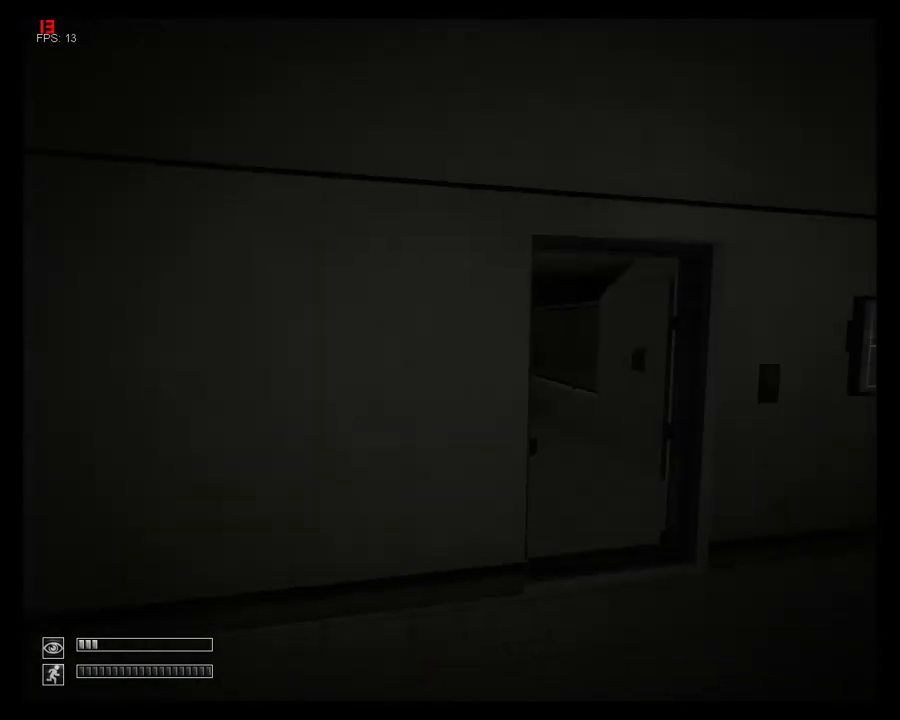
key("space")
- Pause the game, quit to the main menu without saving, and exit to the game's folder
key("Escape")
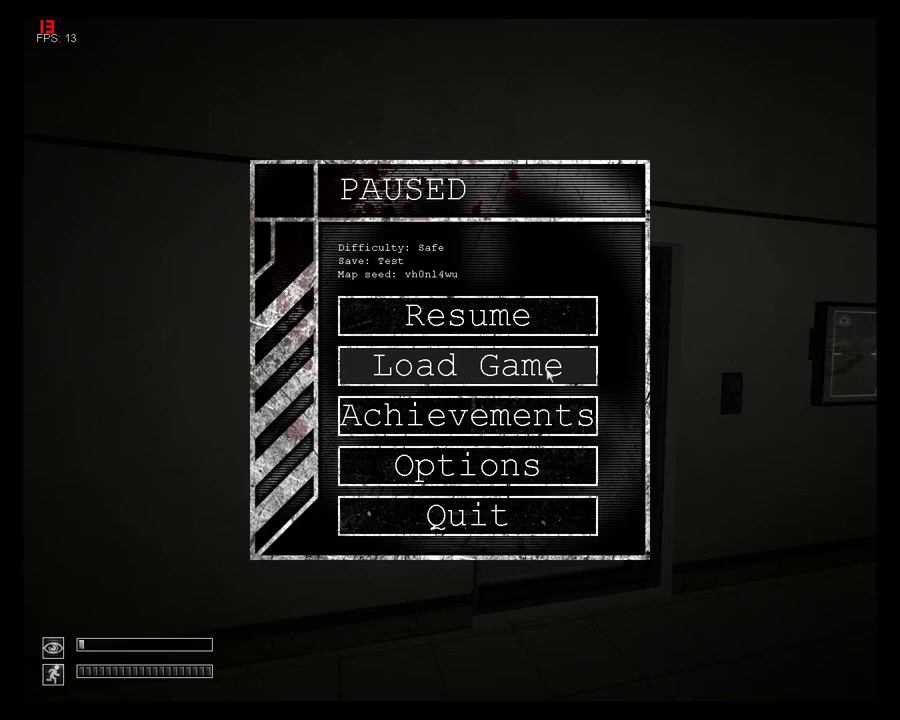
left_click(502, 514)
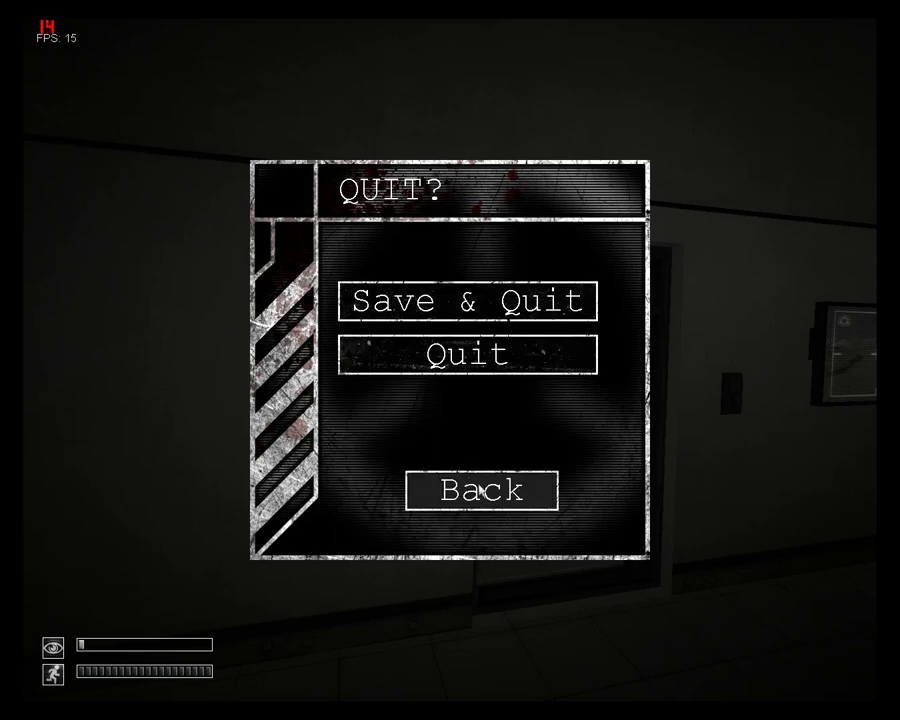
left_click(462, 360)
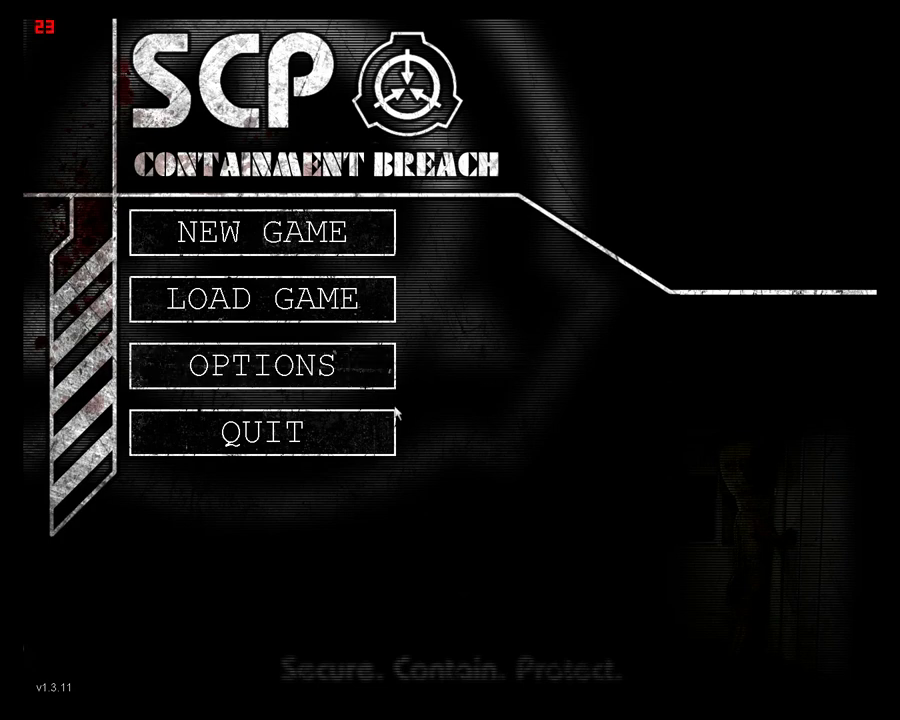
left_click(324, 447)
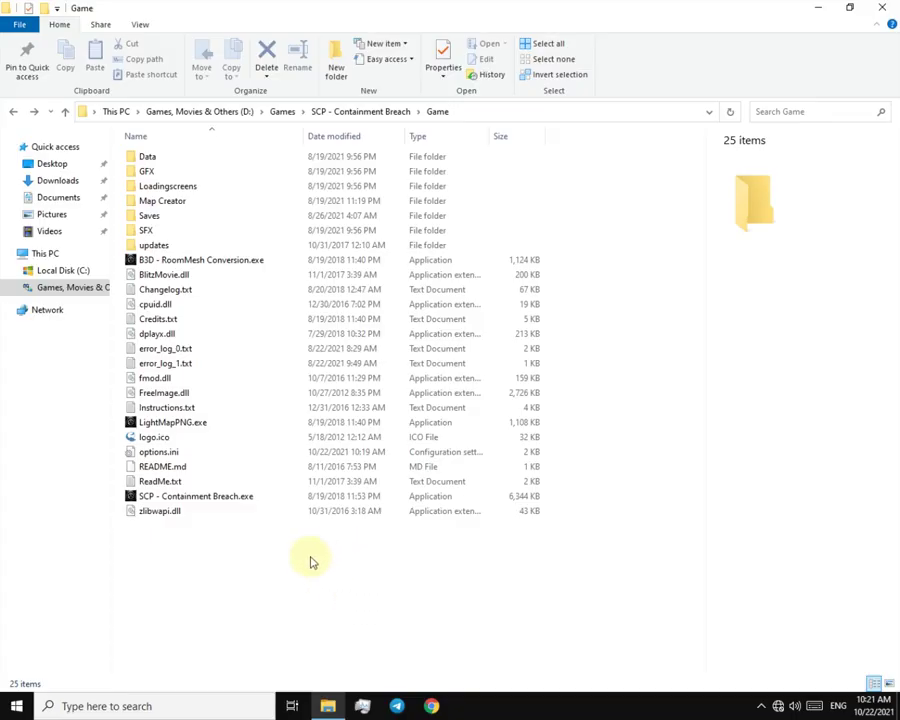
- Open options.ini from the game folder and set the width to 640 and the height to 480
left_click(309, 562)
left_click(165, 452)
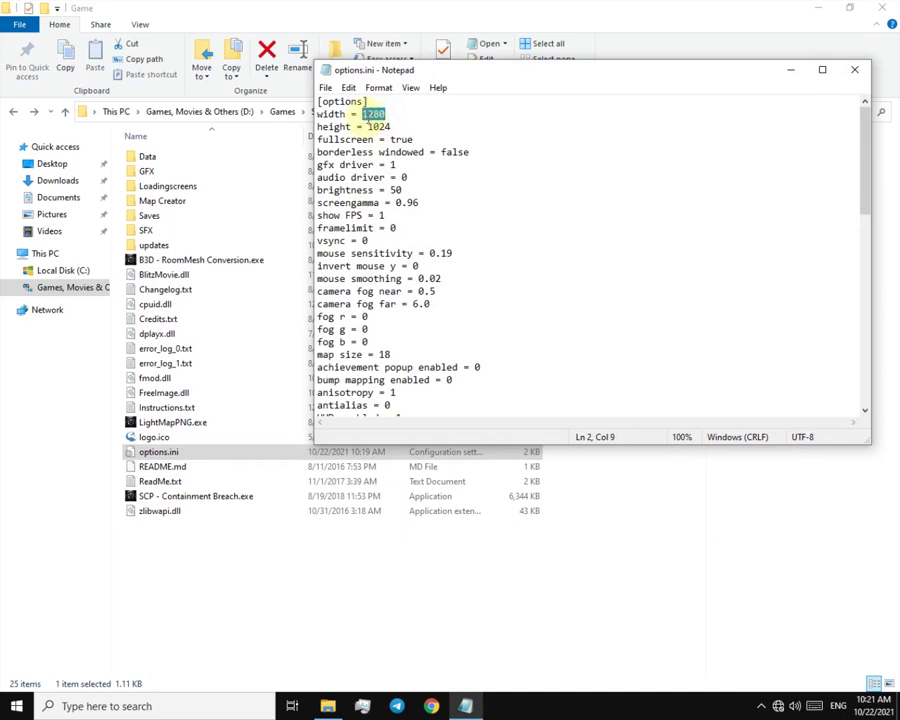
type("64")
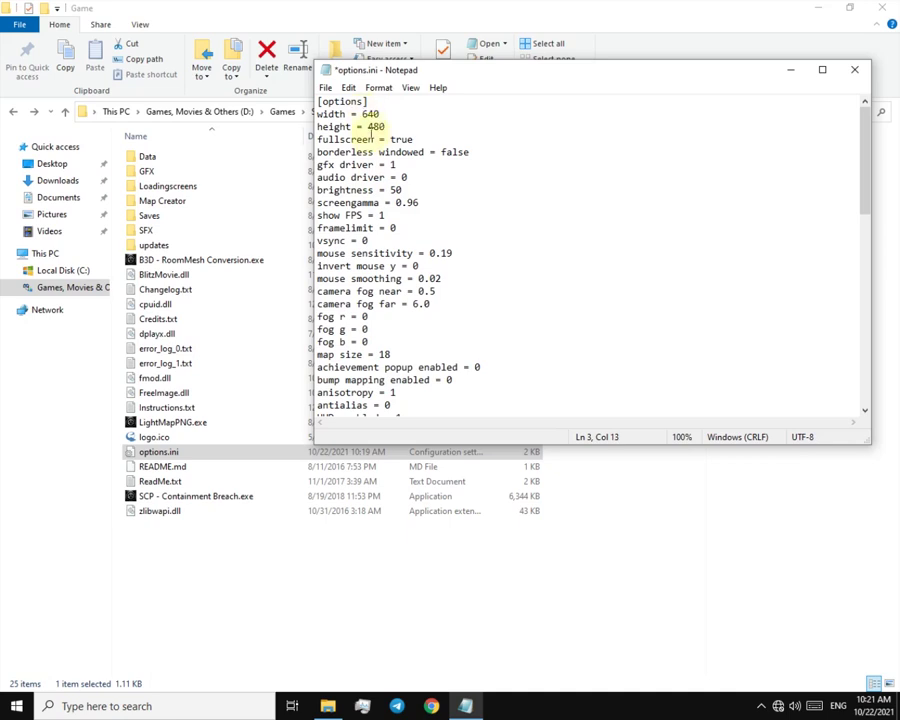
left_click(536, 163)
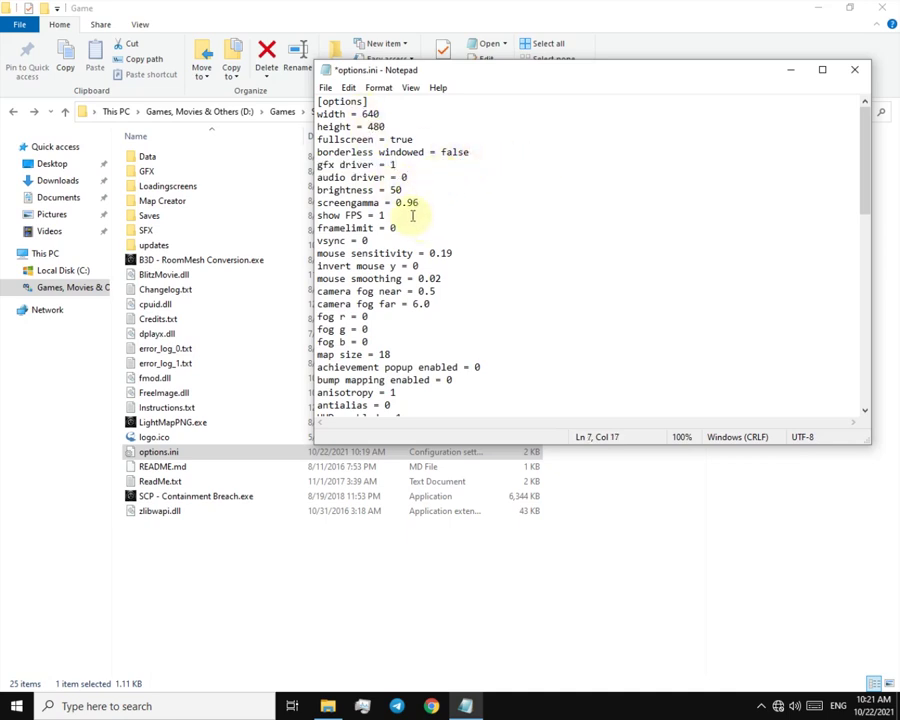
- Set anisotropy to 0 in options.ini, review the remaining entries, and close the file with the changes saved
scroll(407, 253, "down", 1)
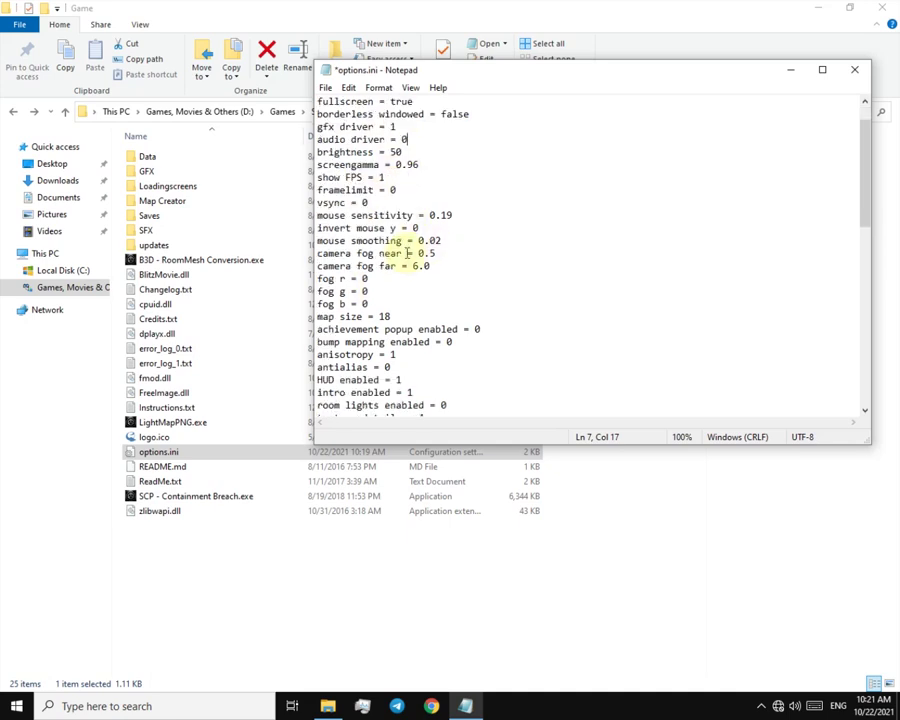
scroll(407, 226, "down", 3)
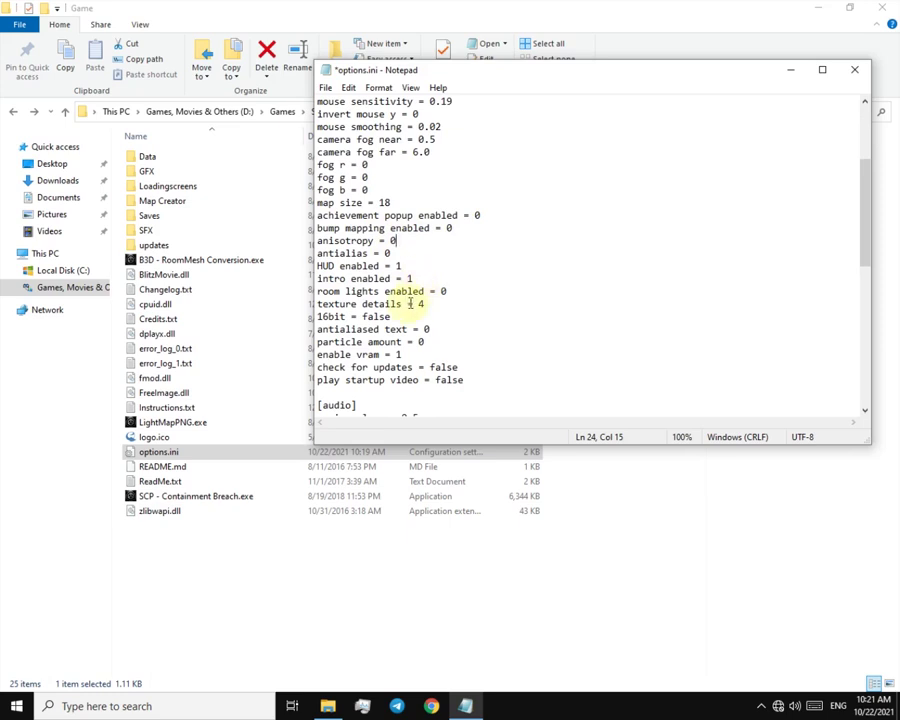
scroll(409, 303, "down", 1)
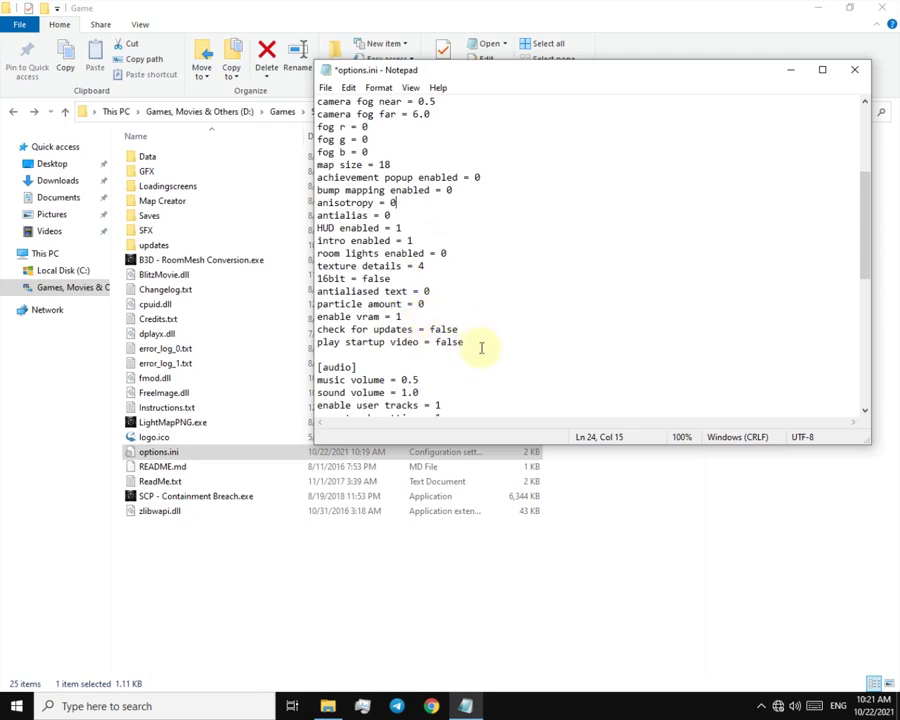
scroll(510, 345, "down", 4)
scroll(508, 338, "up", 5)
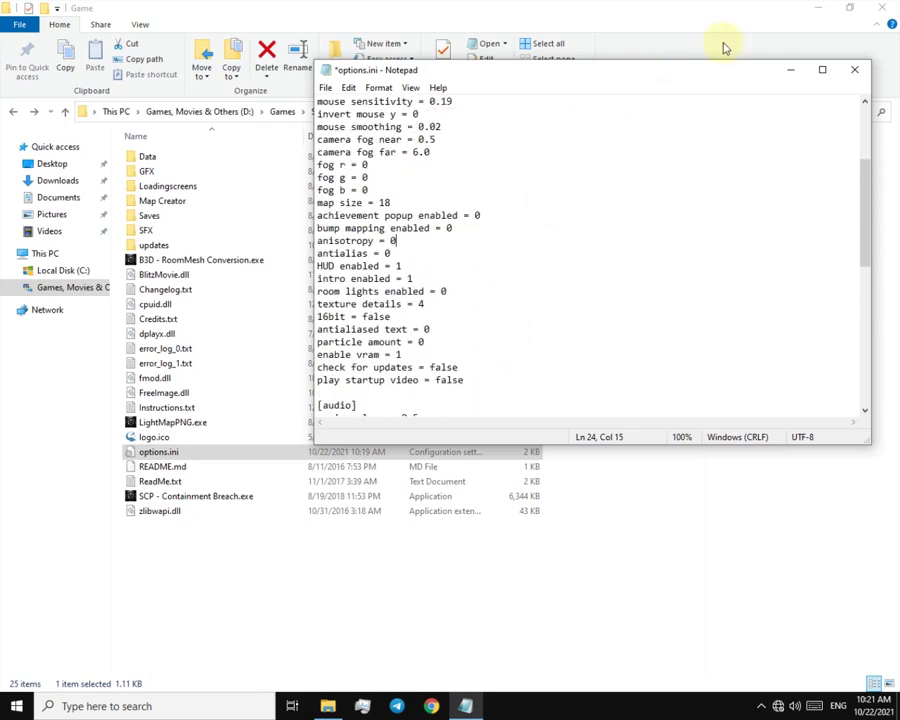
left_click(861, 78)
left_click(410, 362)
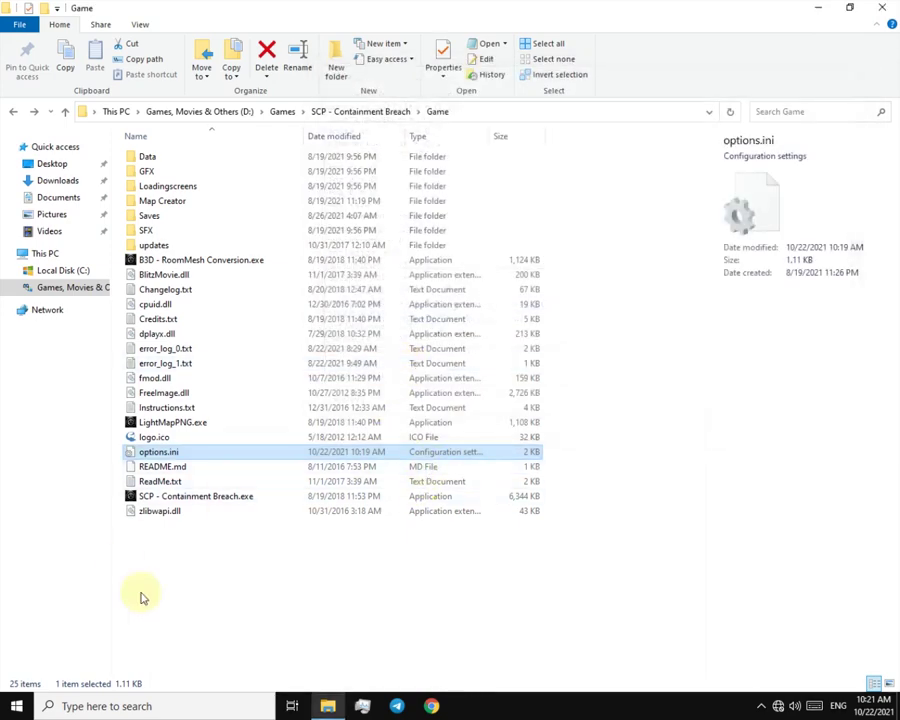
left_click(198, 584)
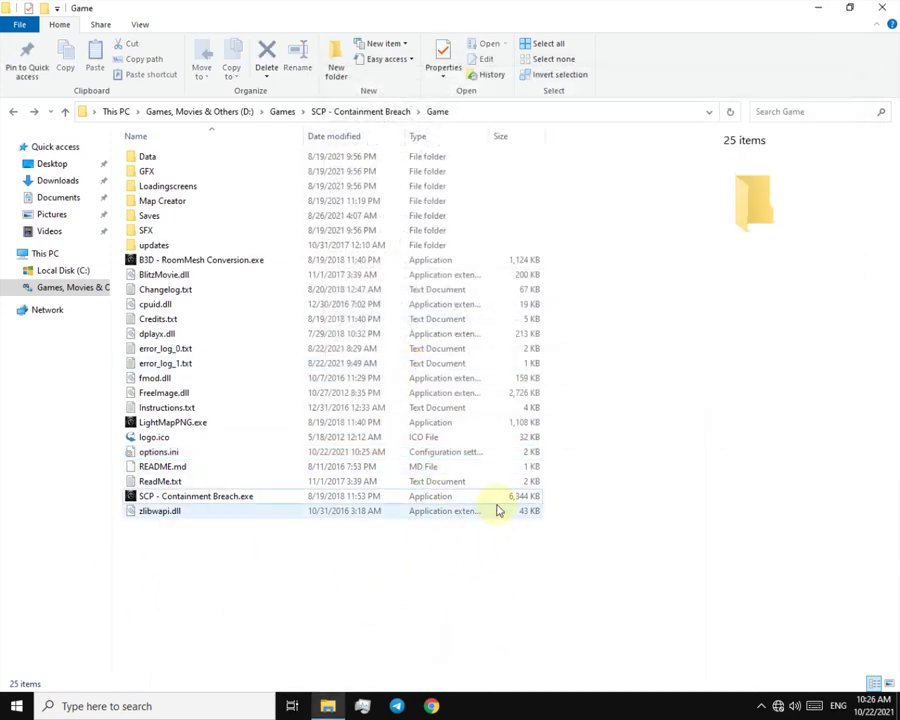
key("super")
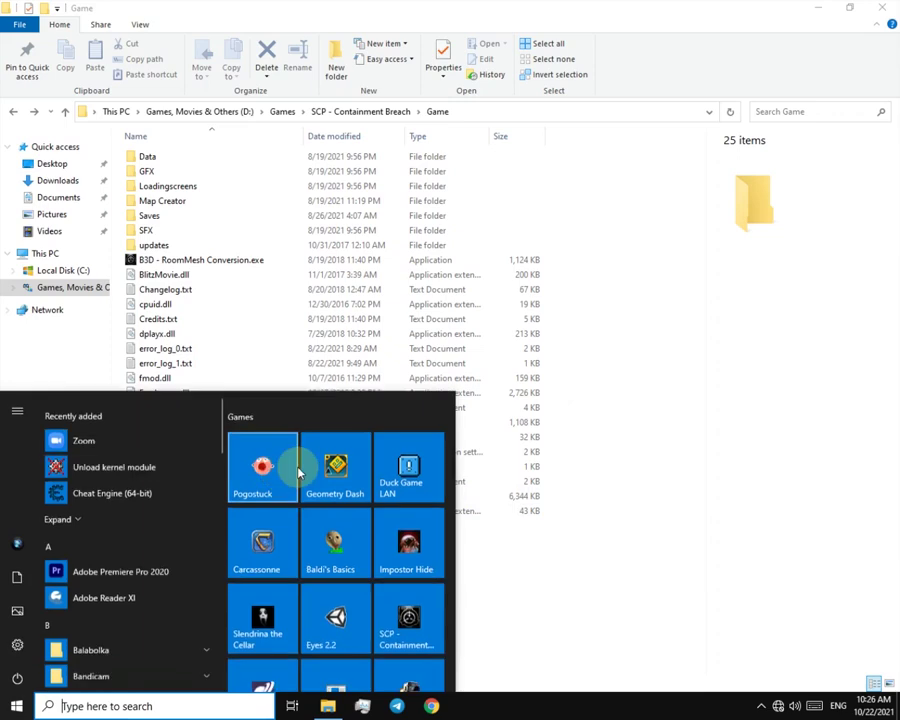
scroll(300, 480, "down", 5)
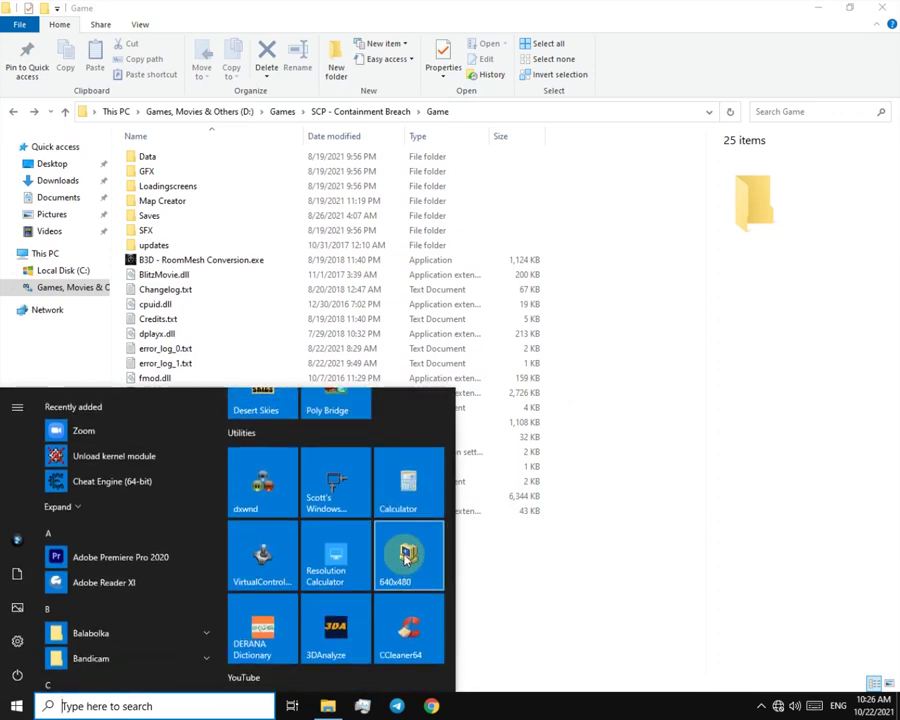
left_click(518, 572)
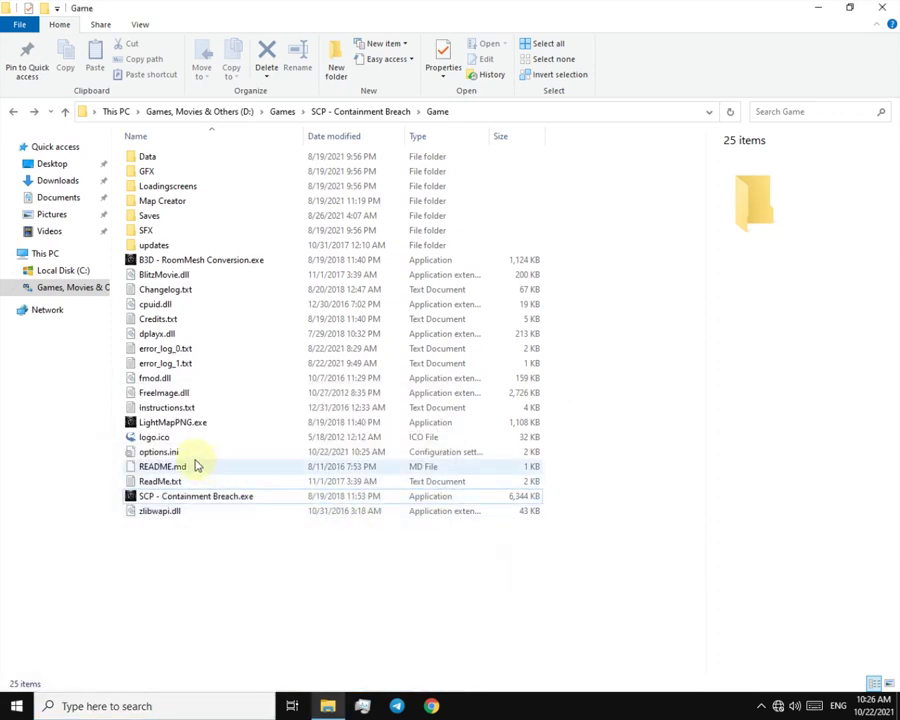
- Reopen options.ini, minimize the game folder, and open the Windows display settings from the desktop
double_click(181, 452)
left_click_drag(200, 18, 420, 262)
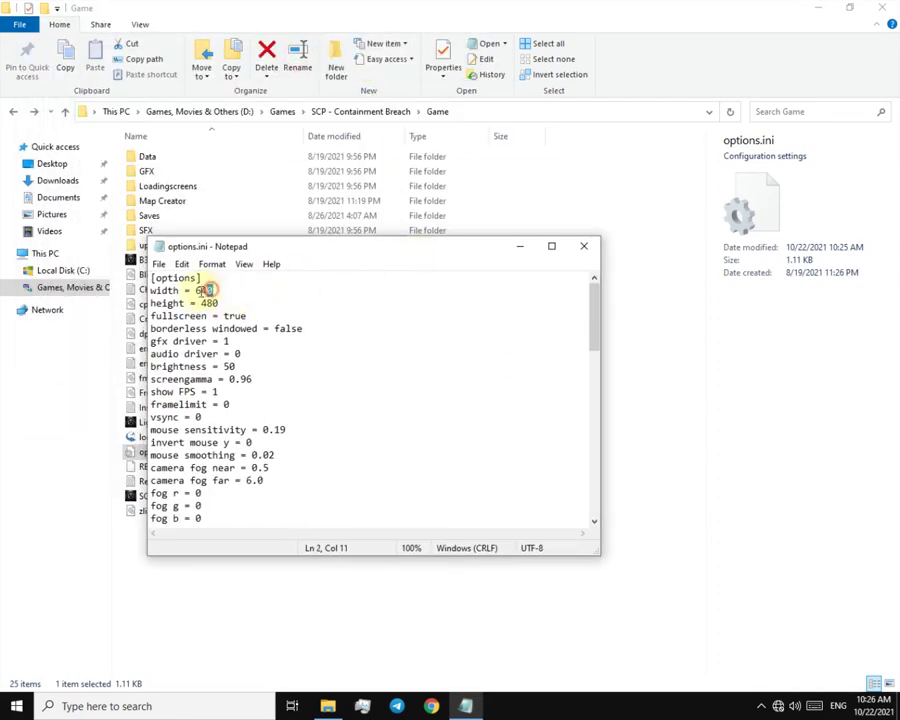
left_click(818, 7)
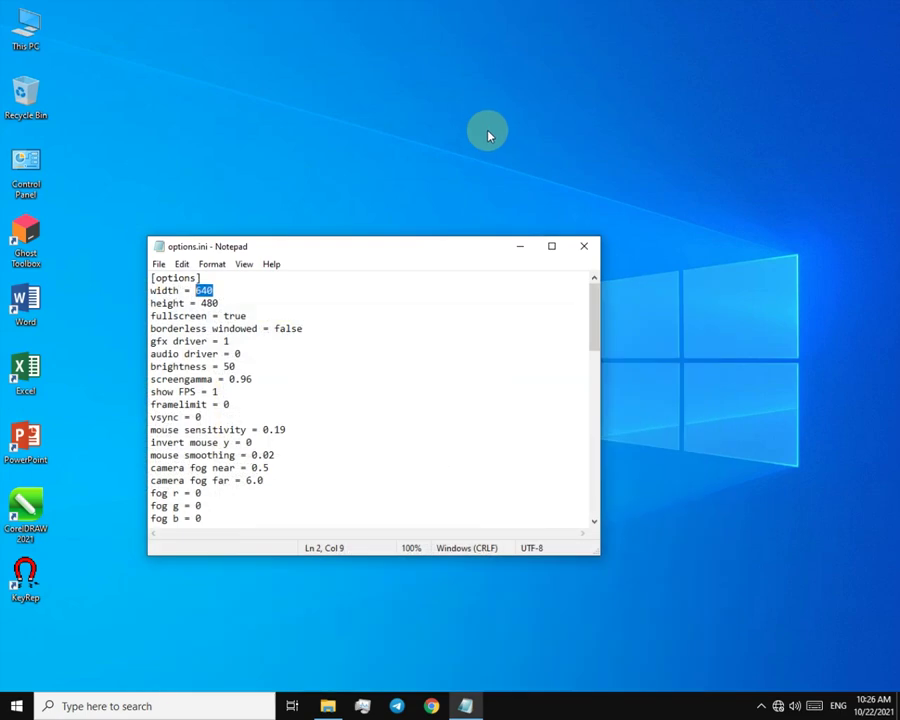
right_click(490, 113)
left_click(573, 245)
left_click_drag(438, 252, 392, 253)
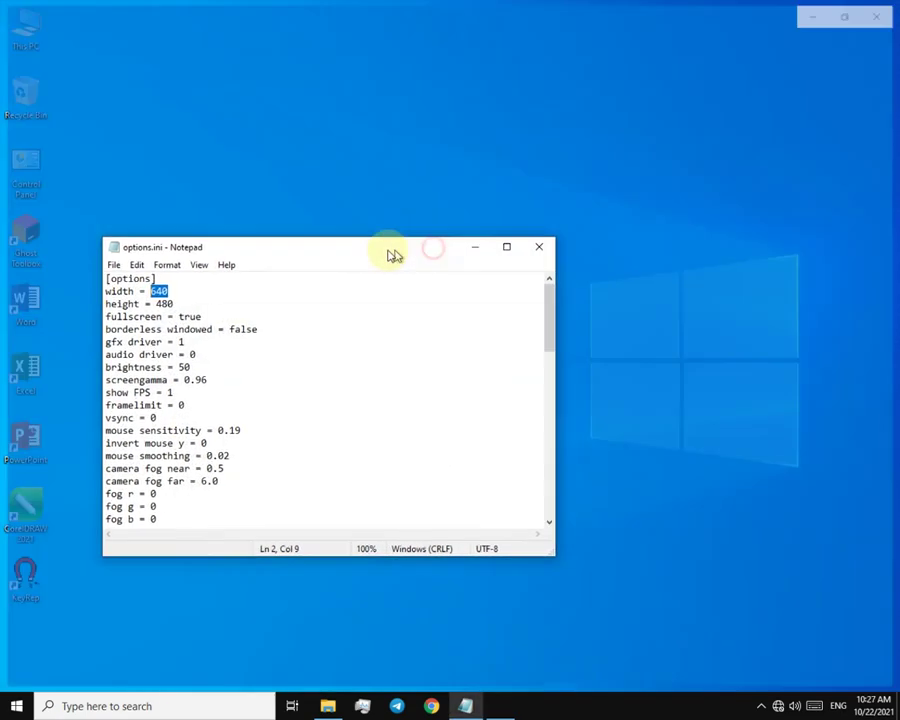
- Set the width to 800 and the height to 600 in options.ini and save the file
left_click_drag(165, 291, 150, 291)
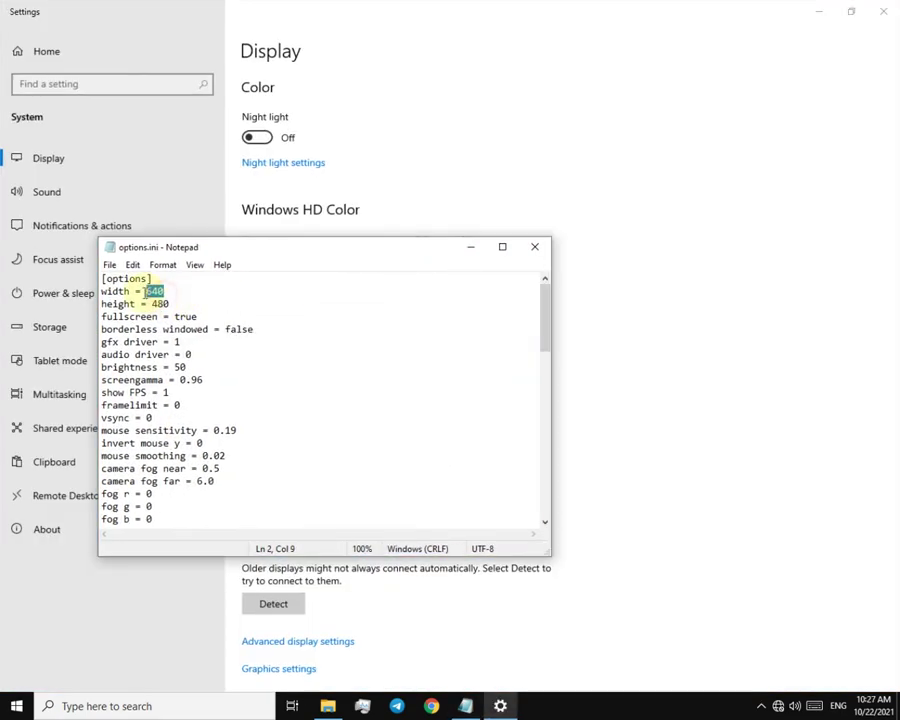
type("800")
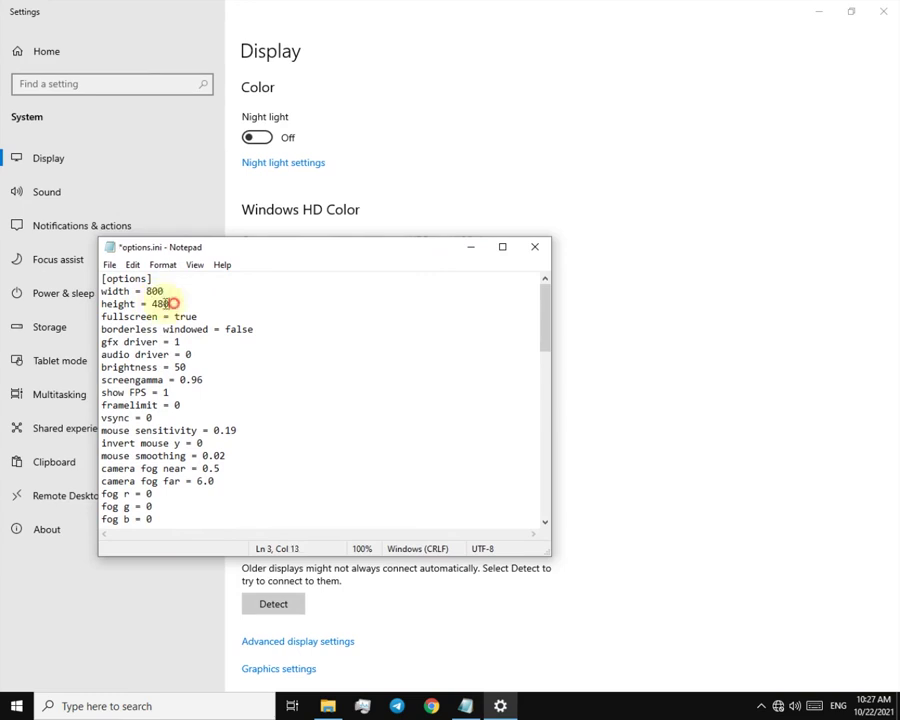
left_click(133, 265)
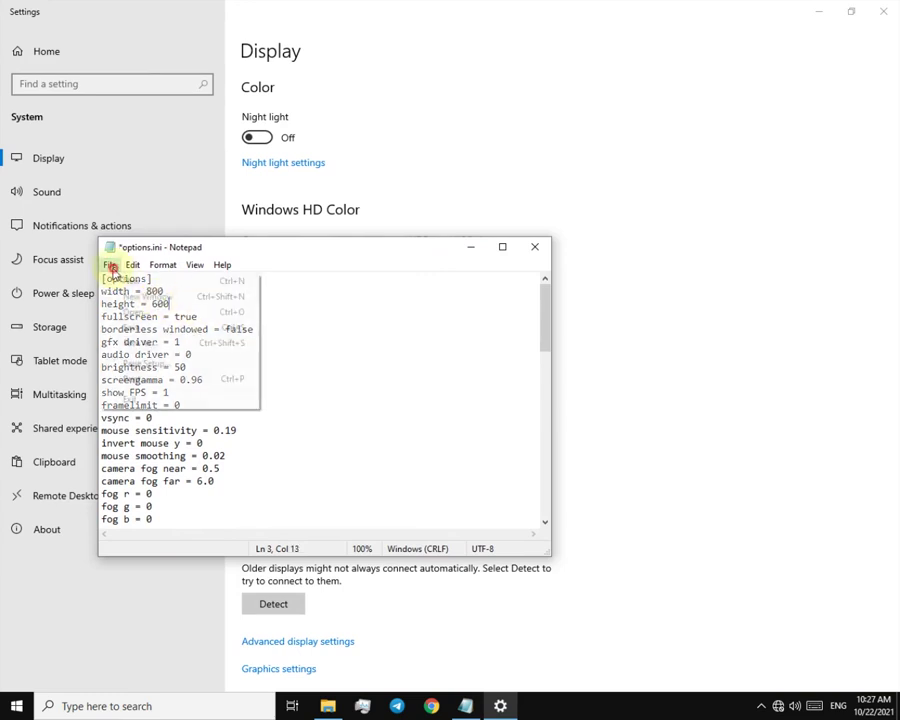
left_click(144, 326)
- Set the Windows display resolution to 800 × 600, keep the change, and bring options.ini back to the front
left_click(444, 98)
scroll(335, 371, "down", 1)
left_click(315, 405)
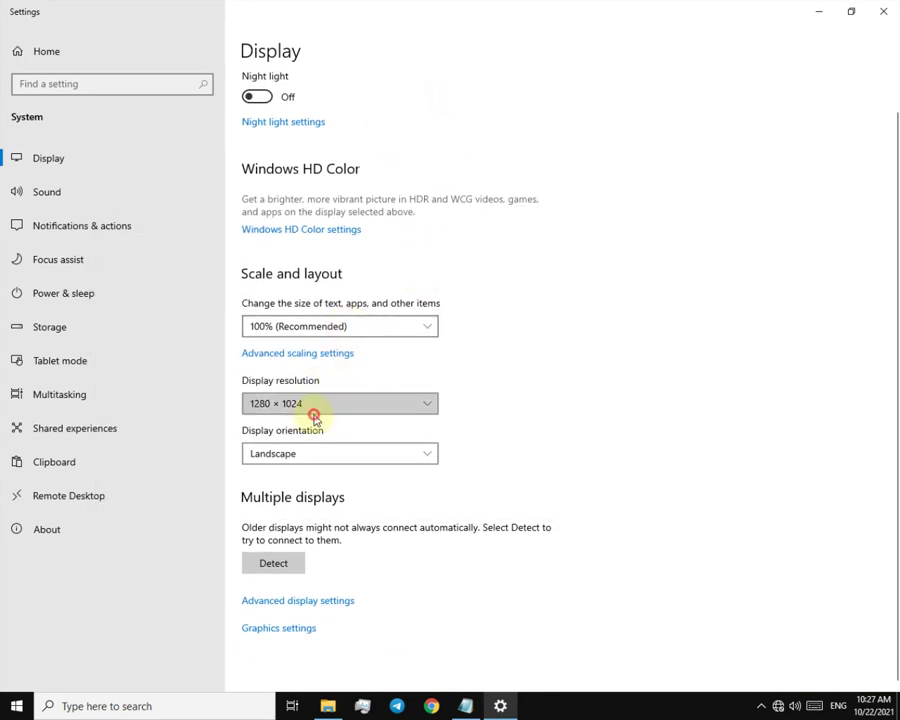
left_click(301, 559)
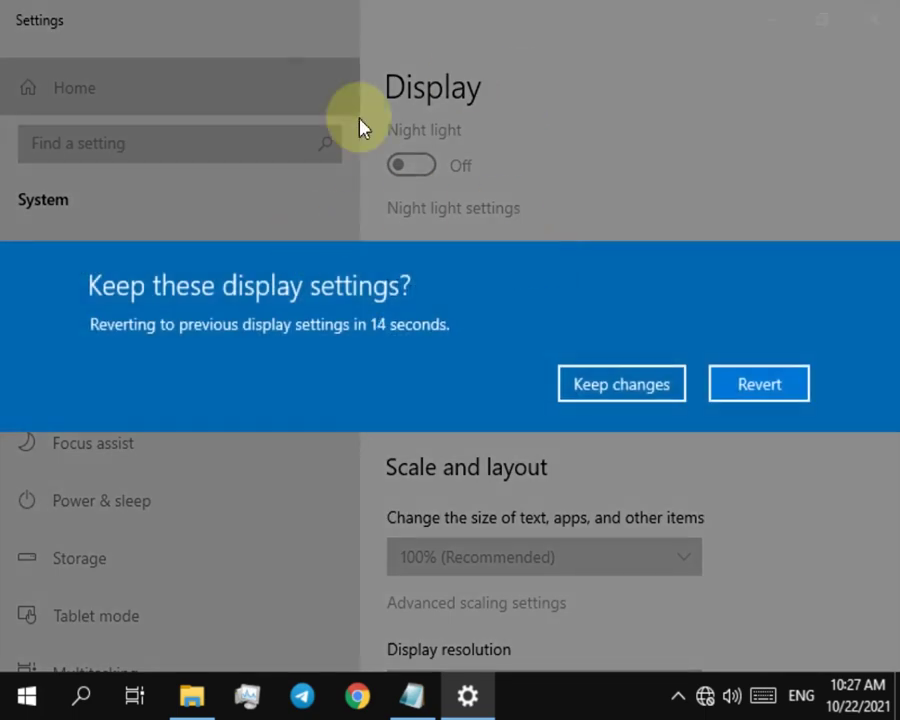
left_click(607, 390)
scroll(500, 515, "down", 3)
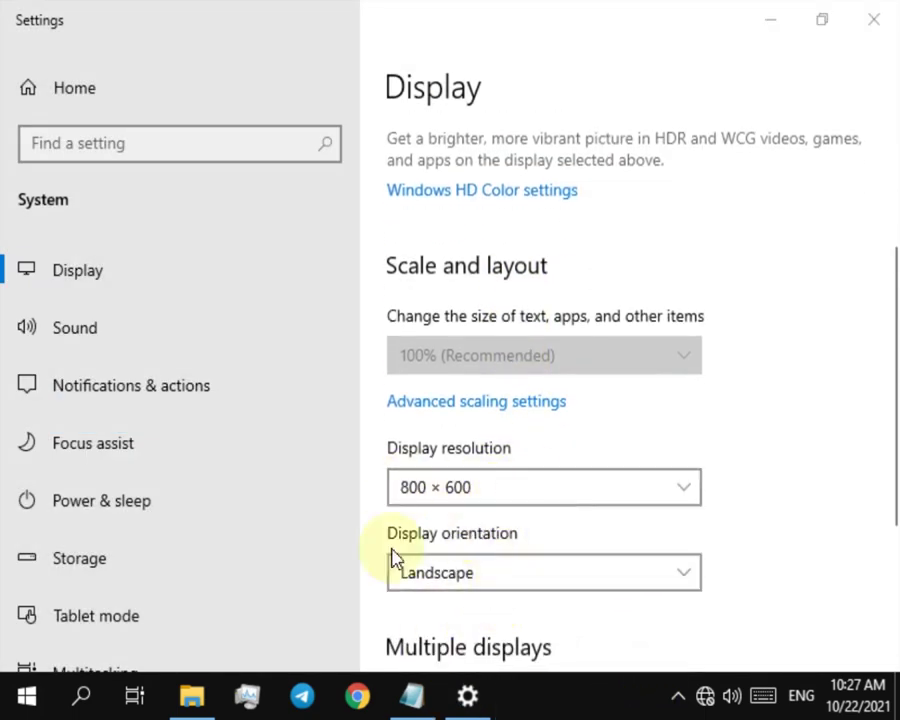
left_click(416, 700)
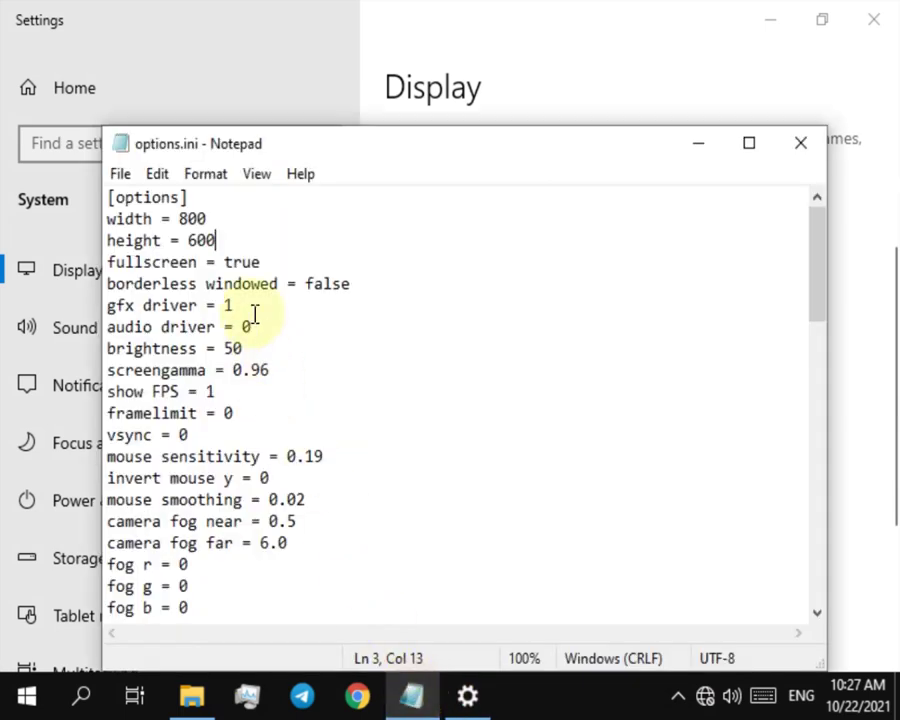
- Set the width to 640 and the height to 480 in options.ini, and close the file with the changes saved
left_click_drag(206, 218, 187, 240)
type("640")
type("480")
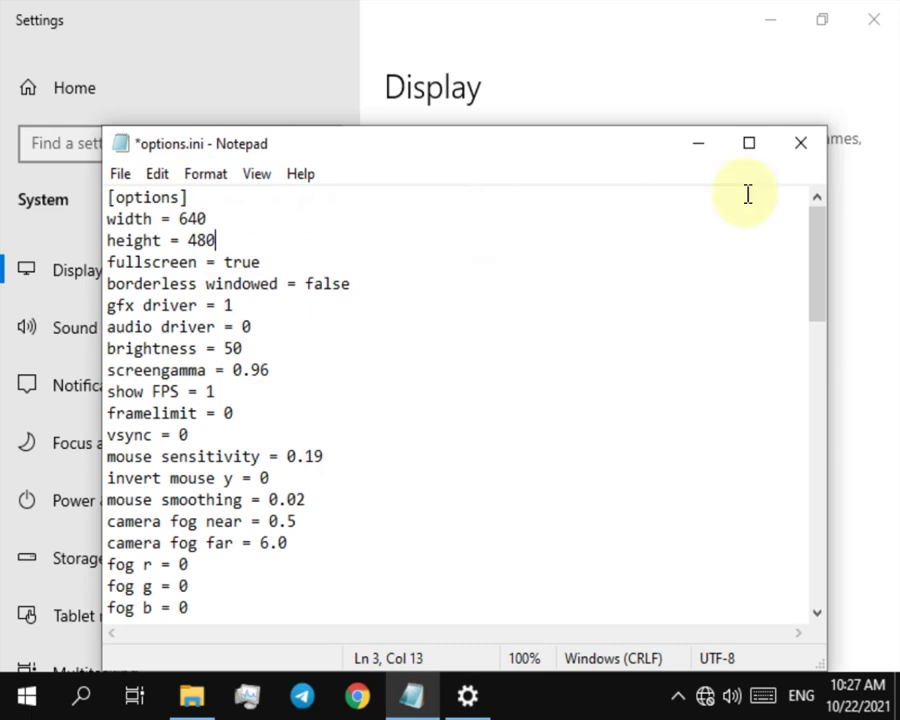
left_click(806, 144)
left_click(408, 362)
- Close the display settings and lower the Windows desktop resolution to match the game's 640 × 480 setting
left_click(874, 19)
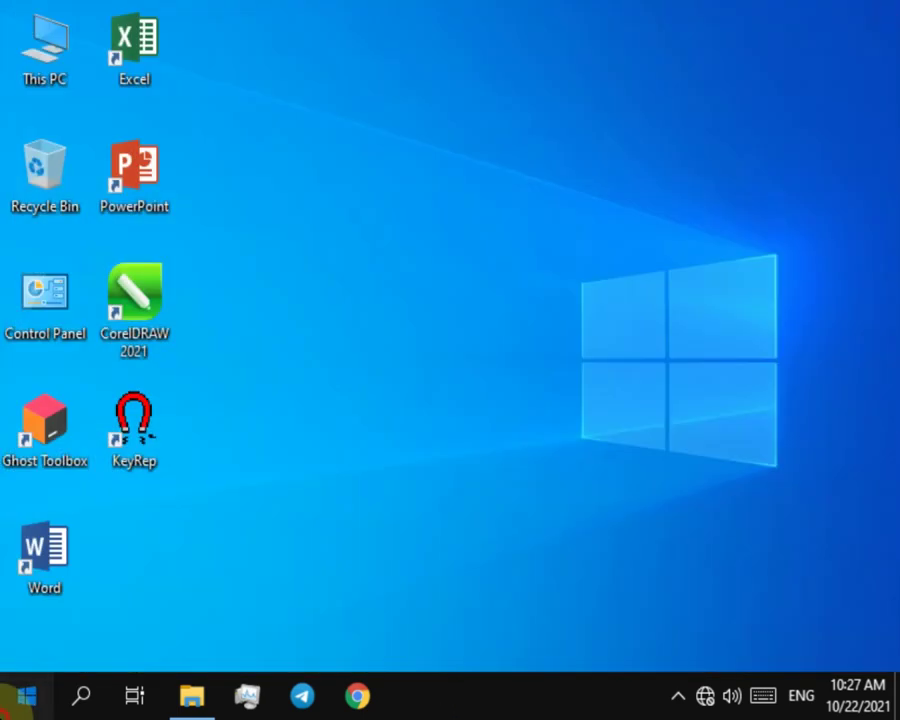
left_click(27, 695)
scroll(600, 540, "down", 5)
left_click(657, 582)
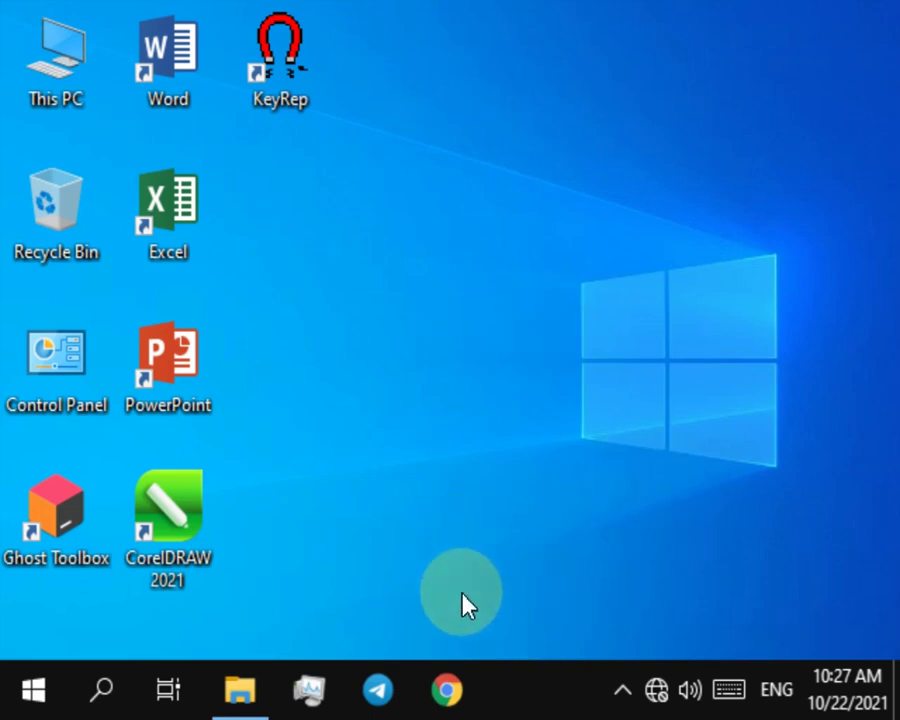
- Restore the Game folder, launch SCP - Containment Breach from it, and continue past the loading screen to the main menu
left_click(236, 692)
left_click(490, 588)
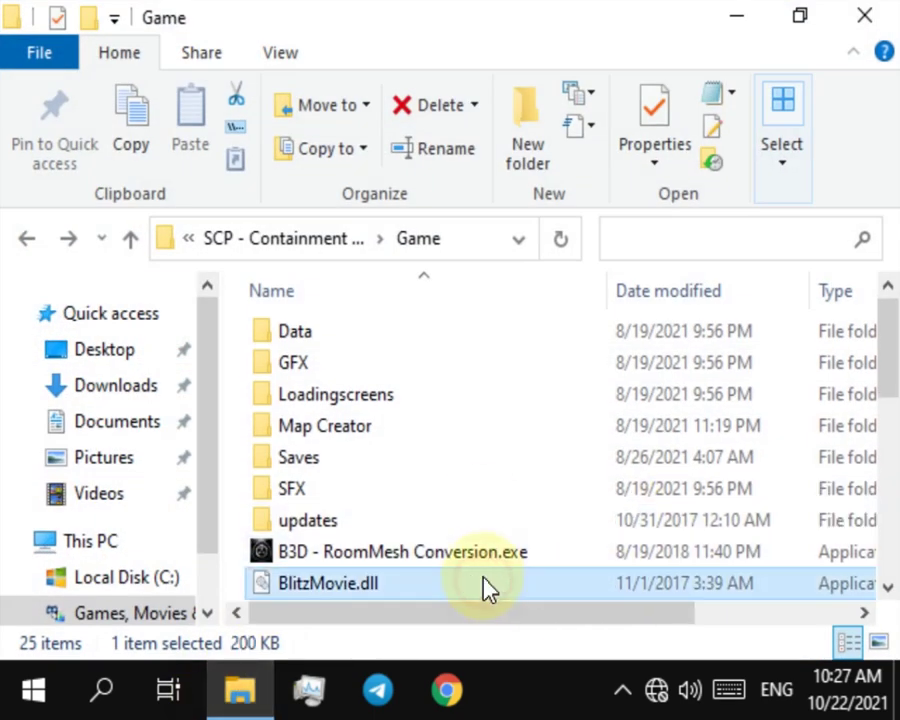
scroll(440, 575, "down", 4)
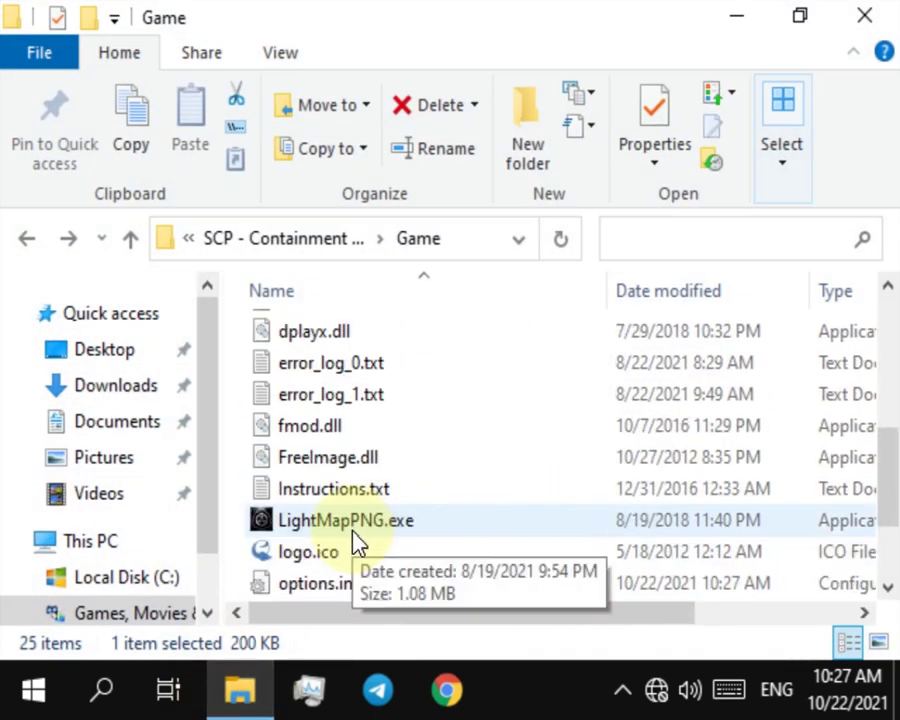
scroll(354, 538, "down", 1)
double_click(326, 582)
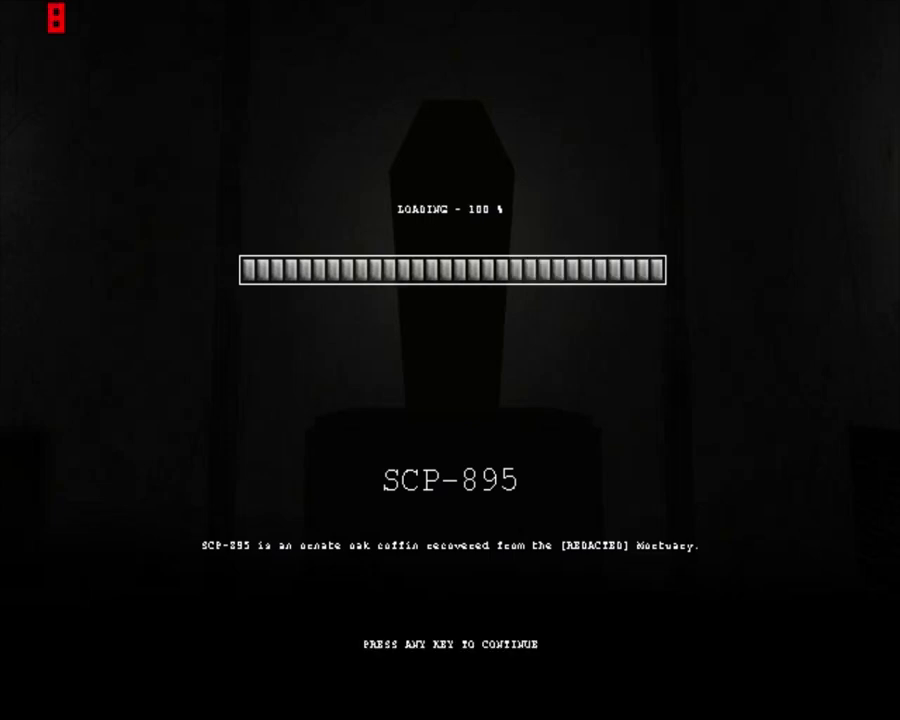
key("Return")
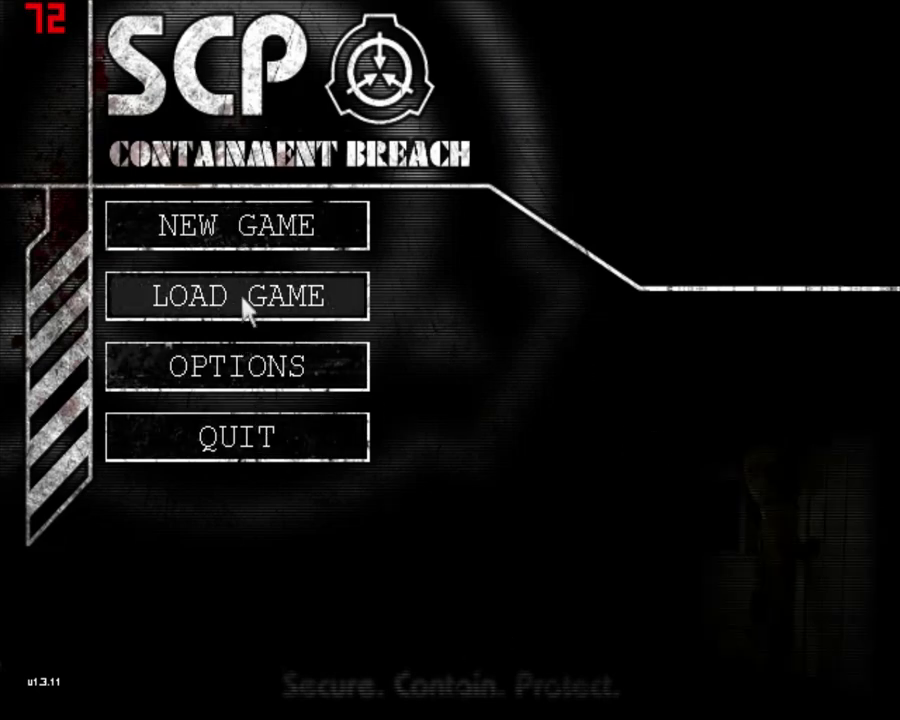
- Enable antialiased text in the game's advanced options and return to the main menu
left_click(293, 366)
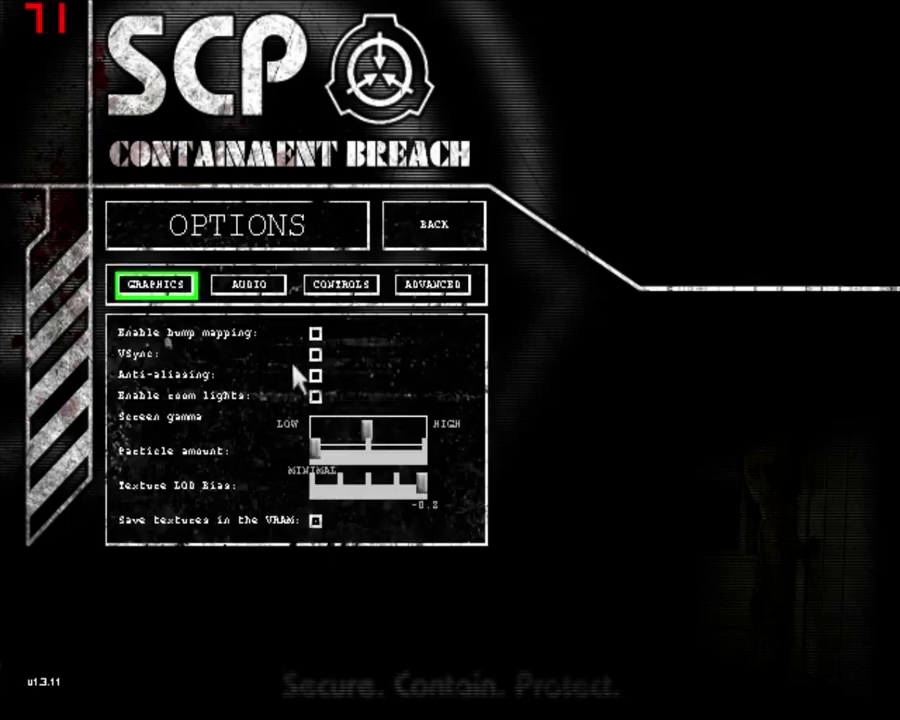
left_click(415, 294)
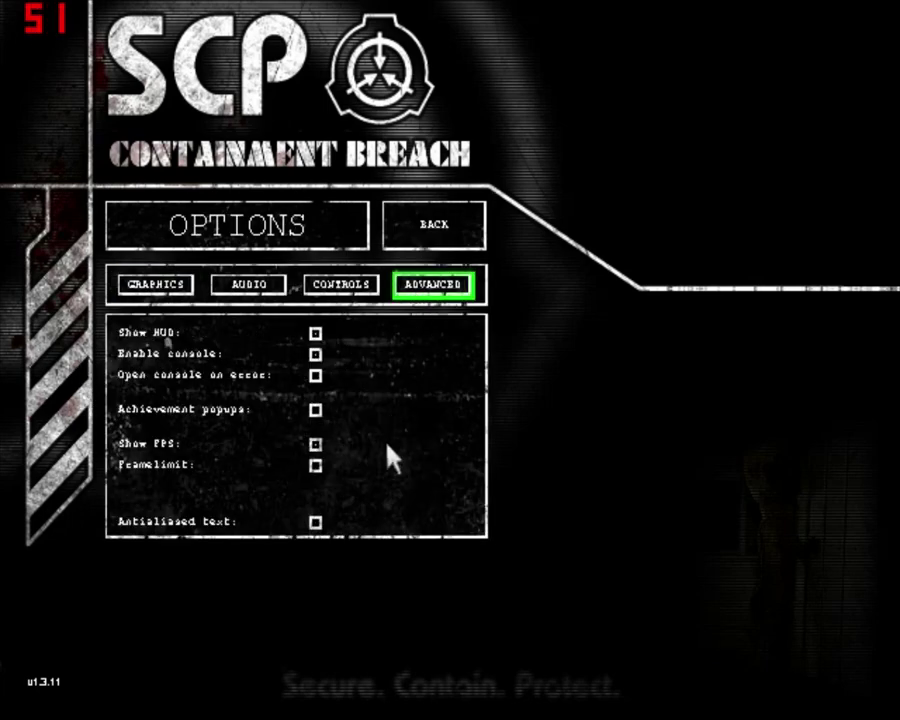
left_click(315, 524)
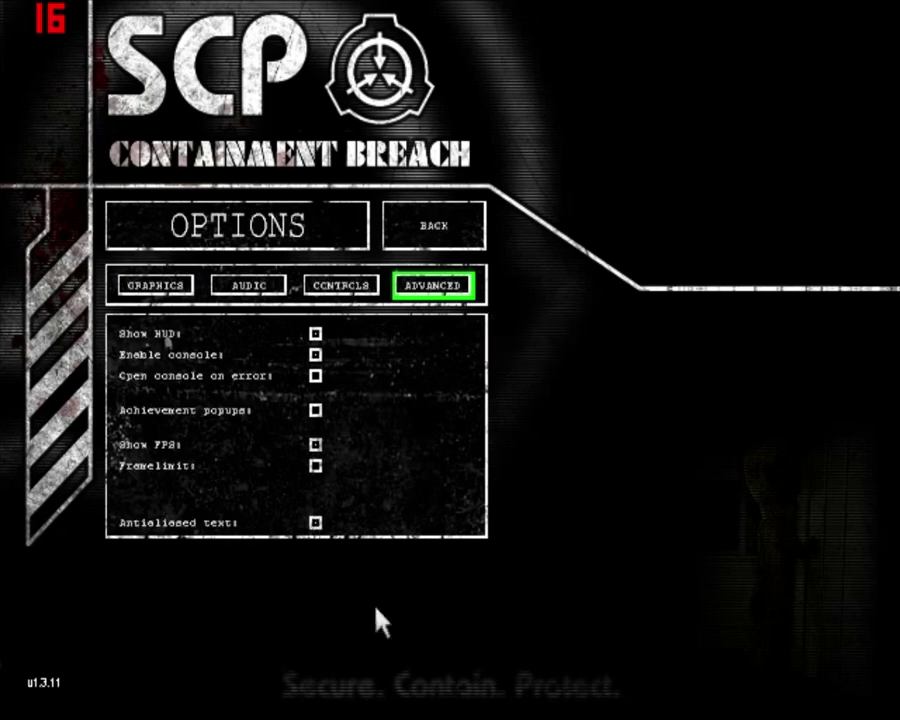
left_click(445, 236)
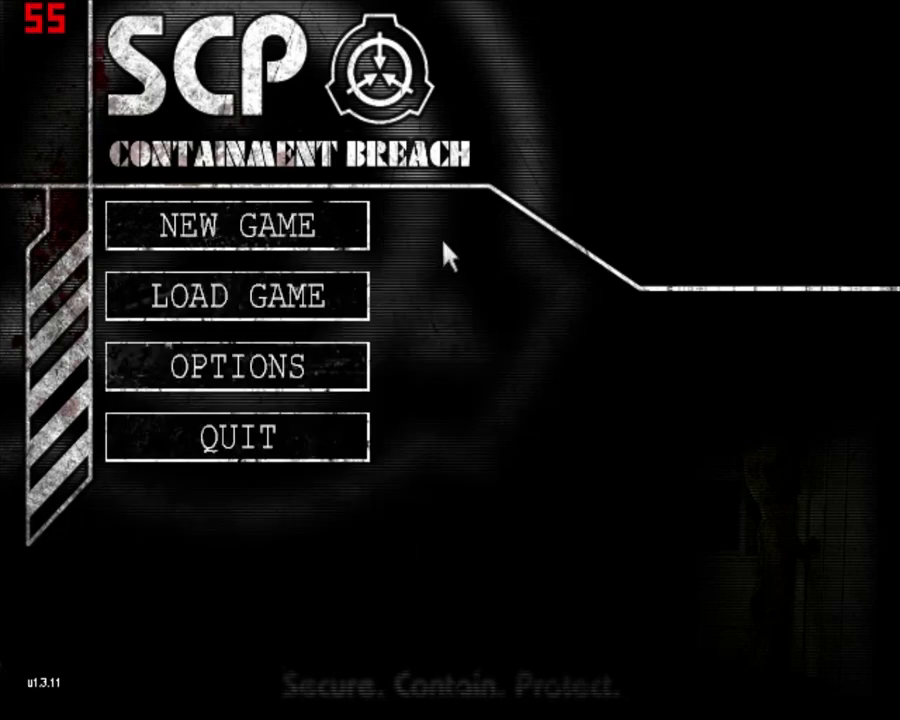
- Load the saved game named Test and continue into gameplay once loading completes
left_click(268, 300)
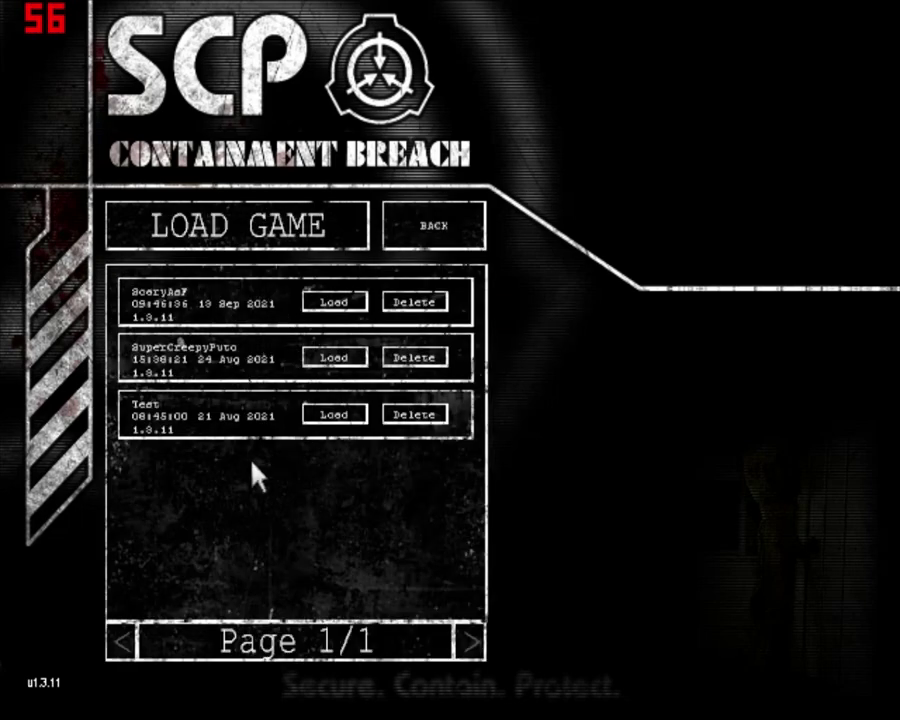
left_click(331, 416)
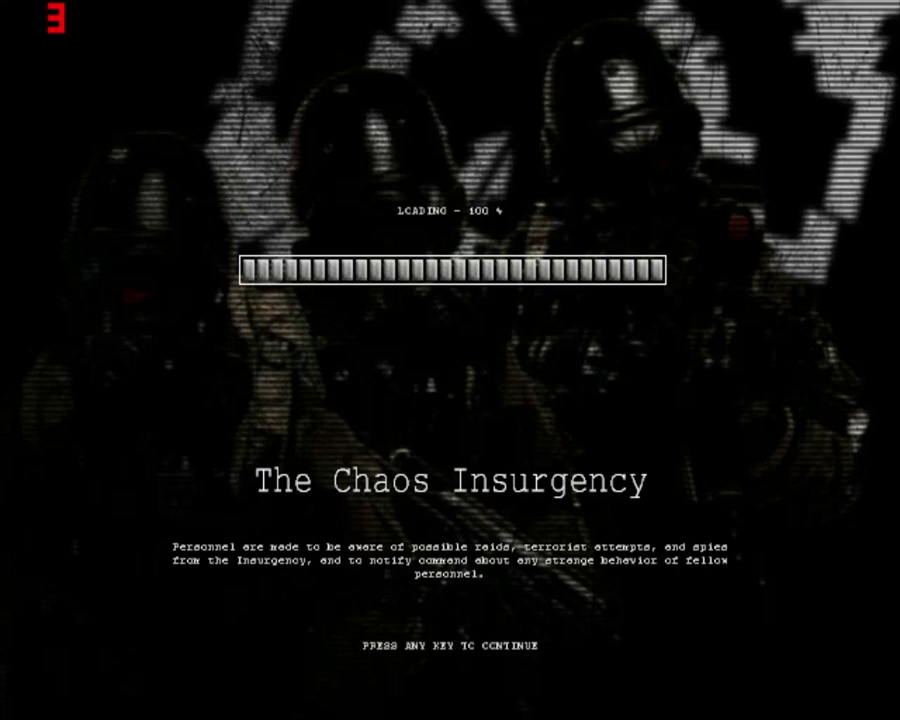
left_click(442, 372)
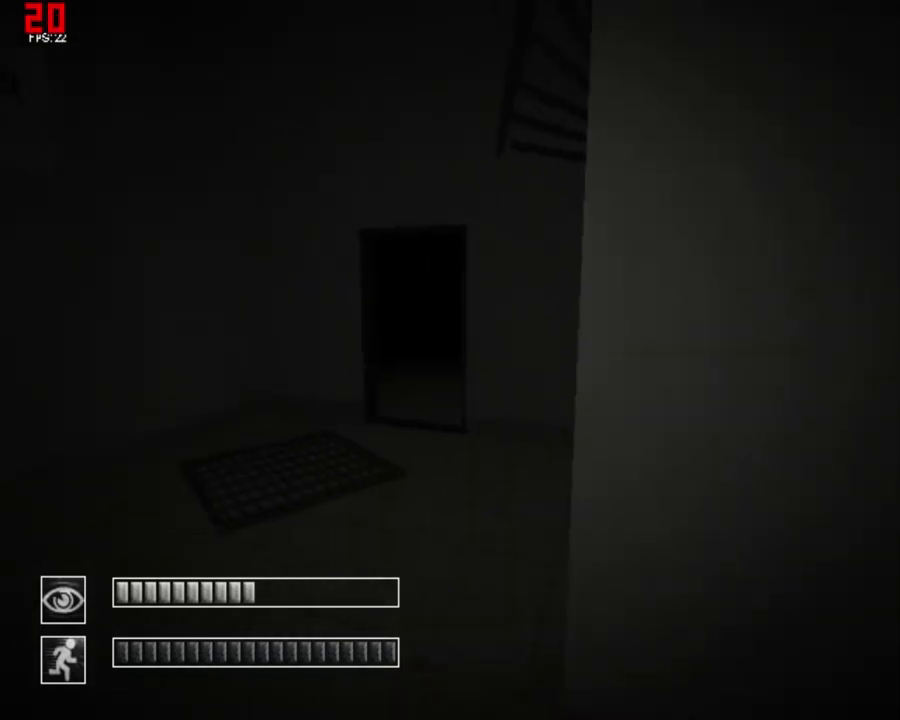
- Walk through the doorways, along the railed walkway and into the office area to check the game's frame rate
key("w")
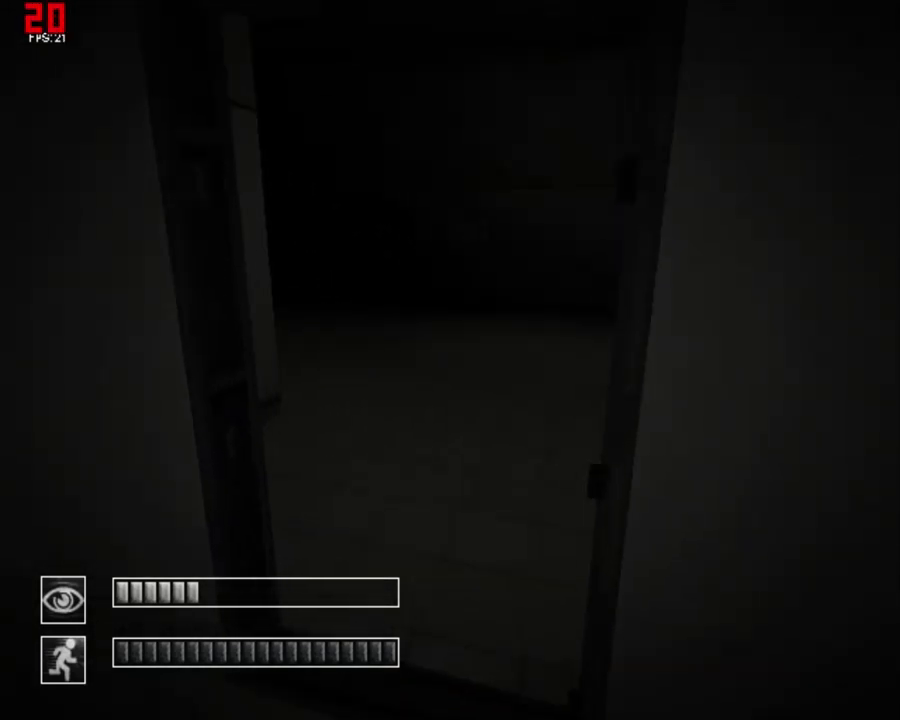
key("w")
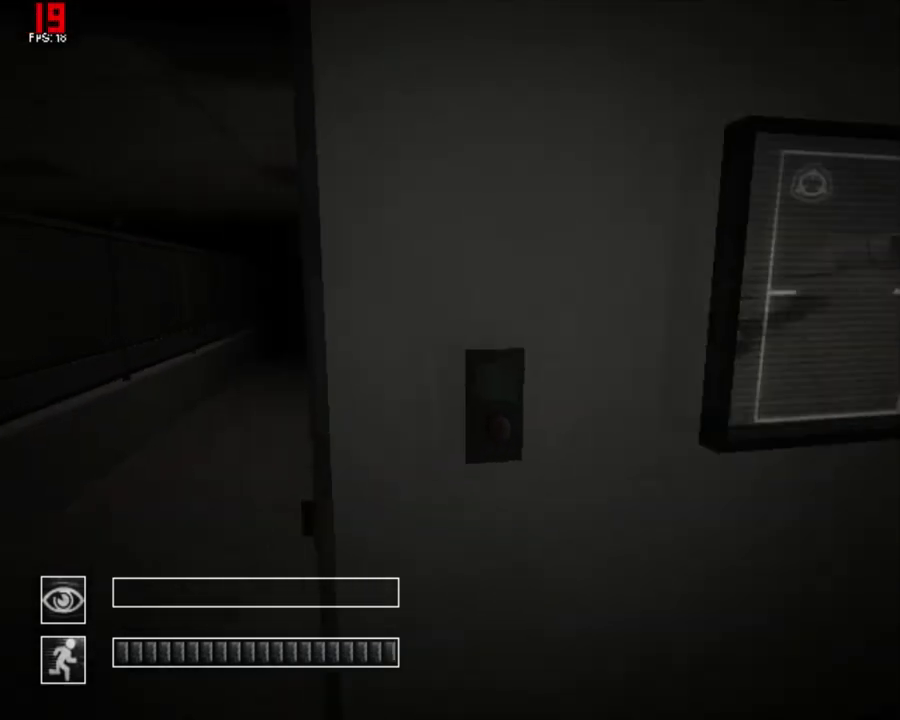
key("w")
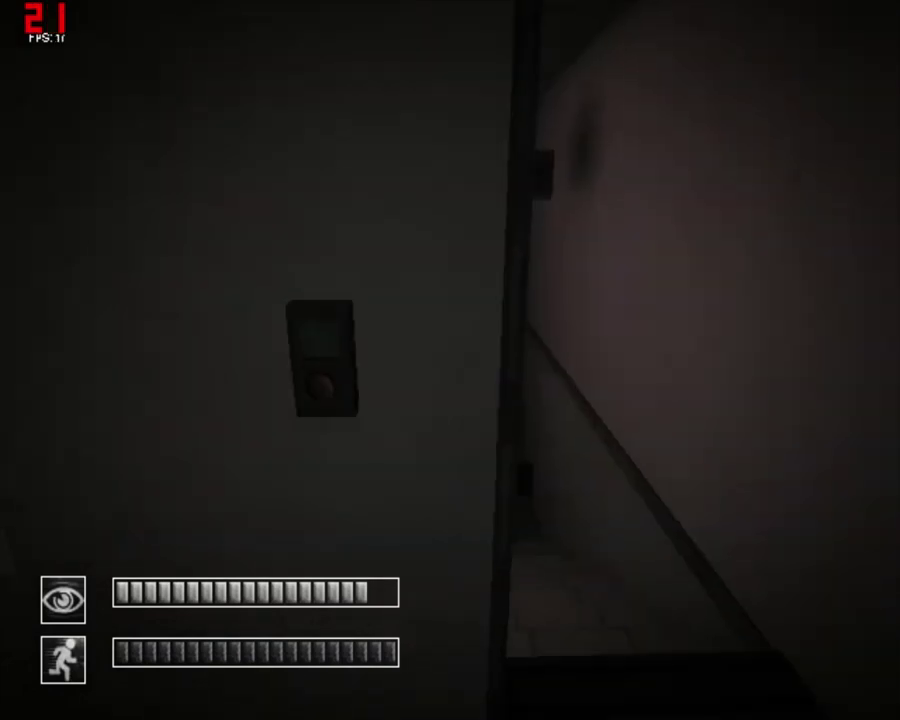
left_click(450, 360)
key("w")
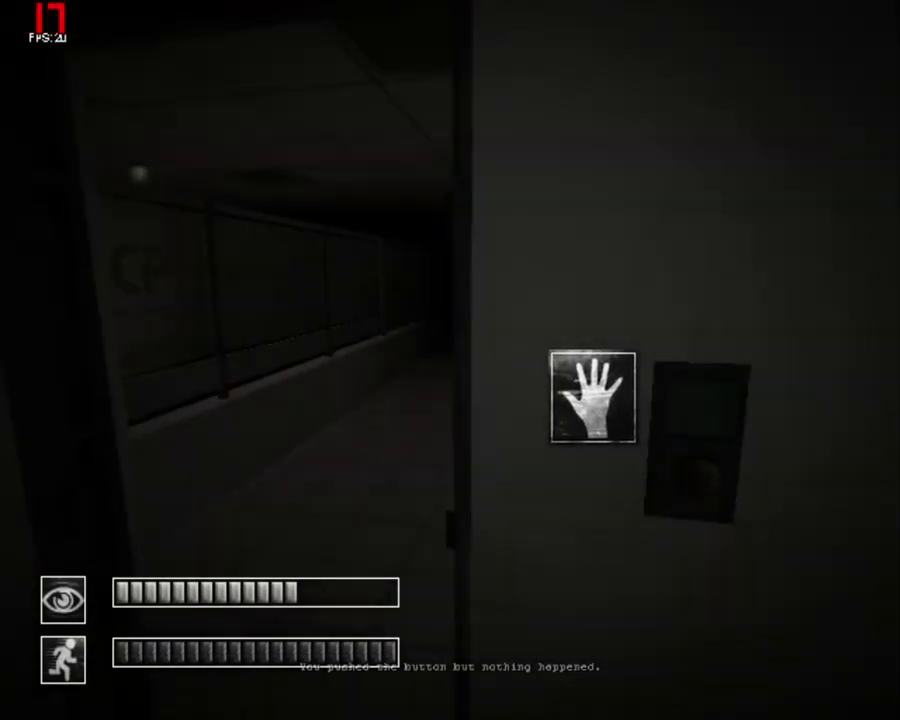
key("w")
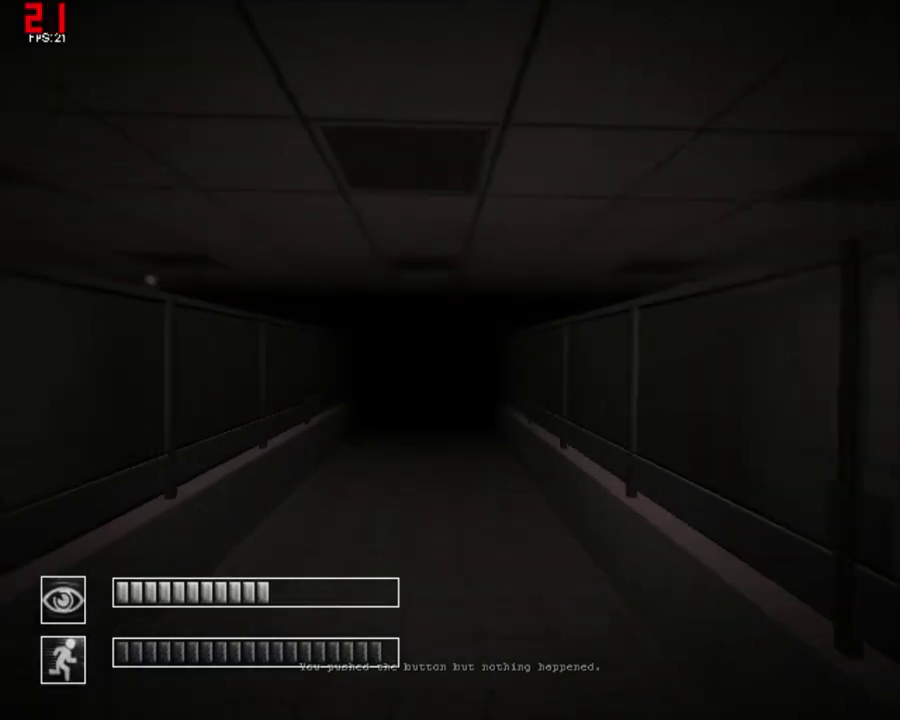
key("shift")
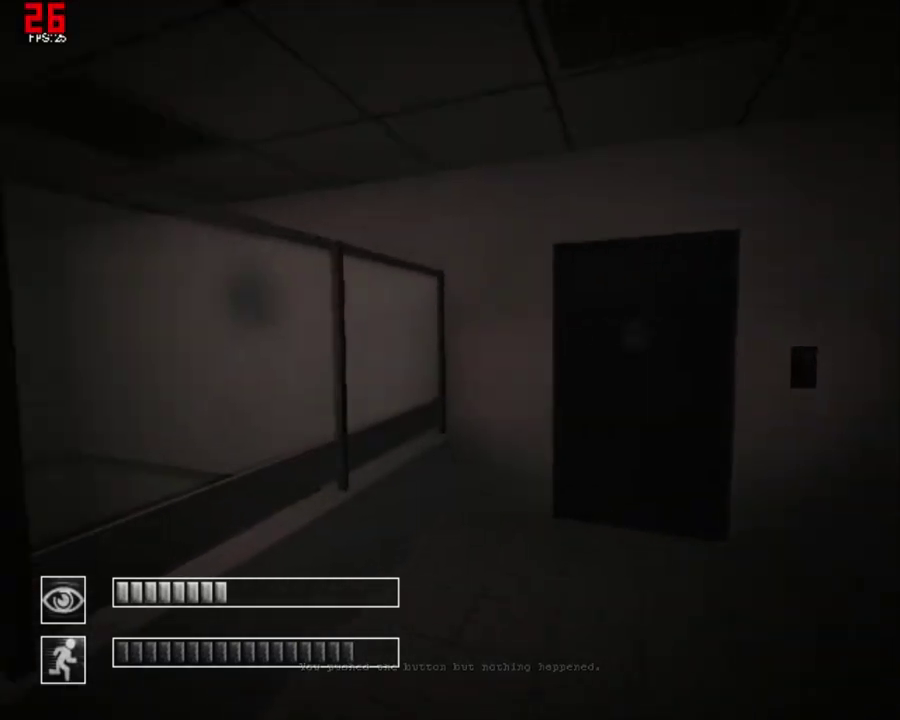
key("space")
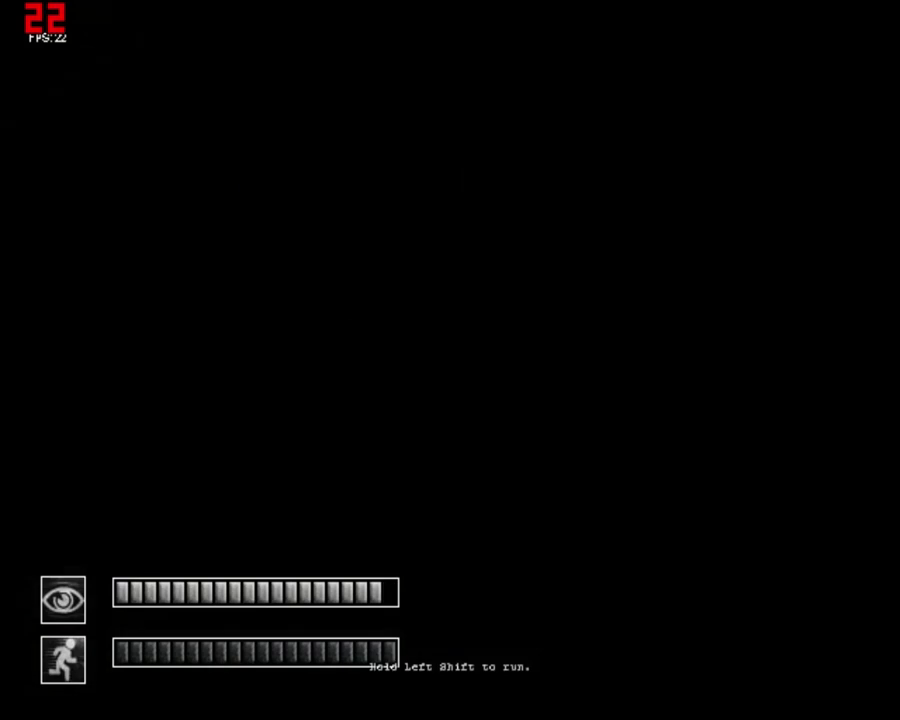
key("w")
key("shift")
key("w")
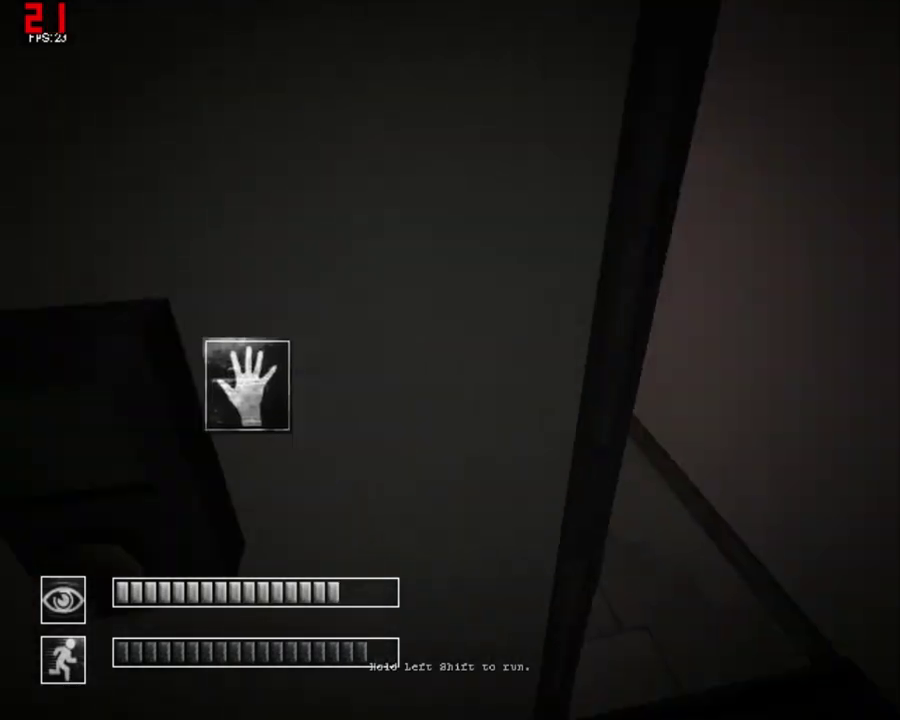
key("w")
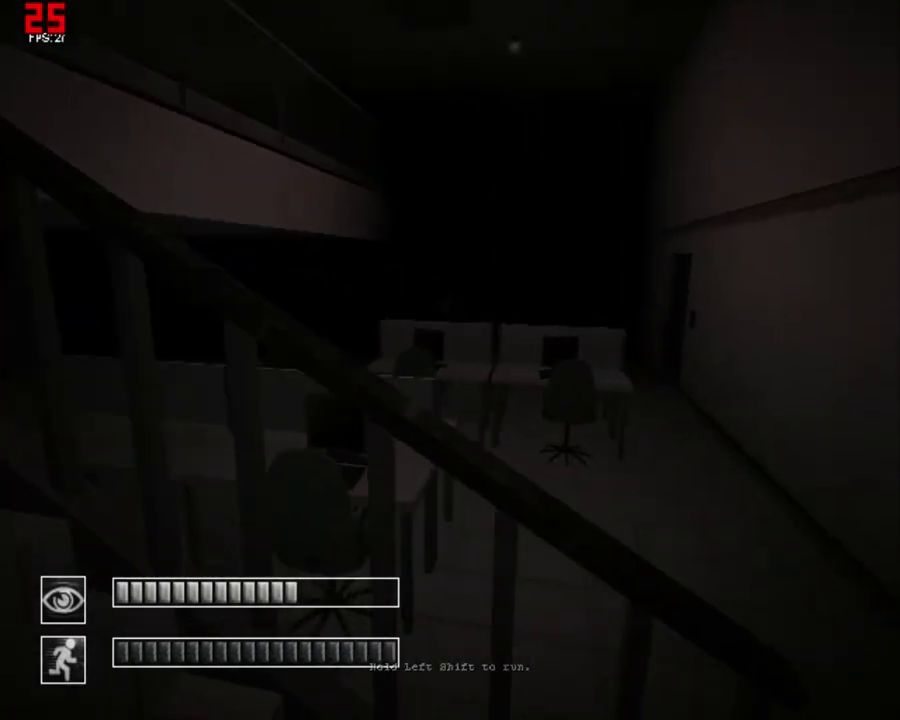
key("w")
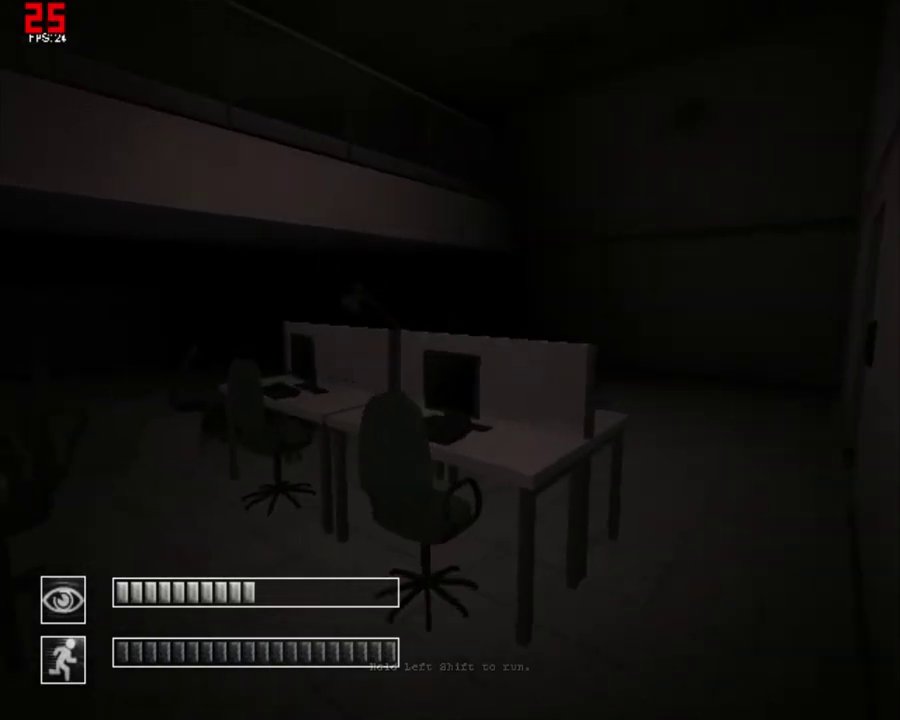
key("w")
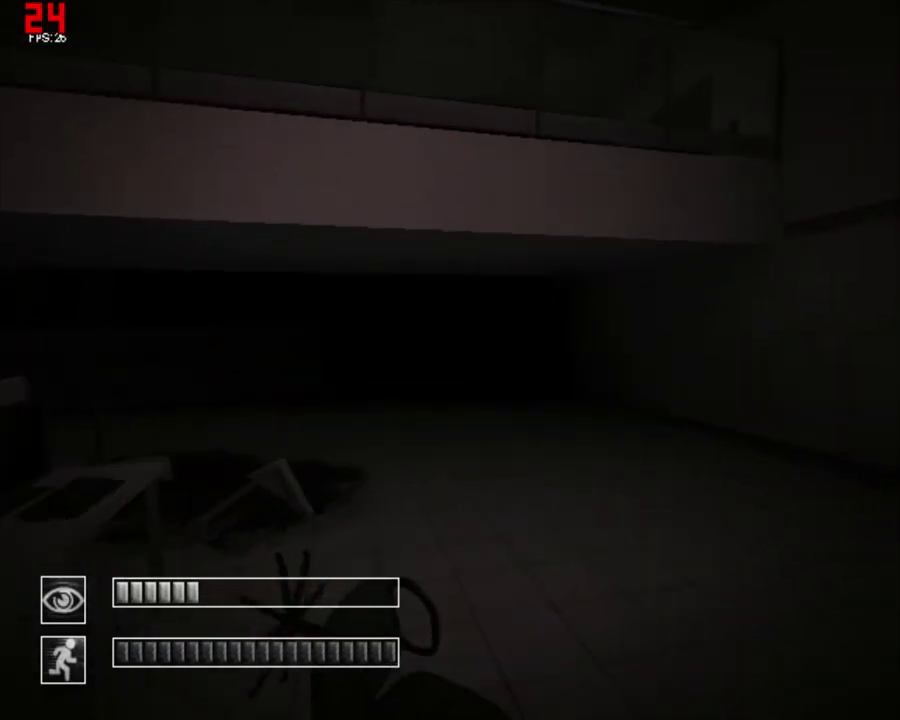